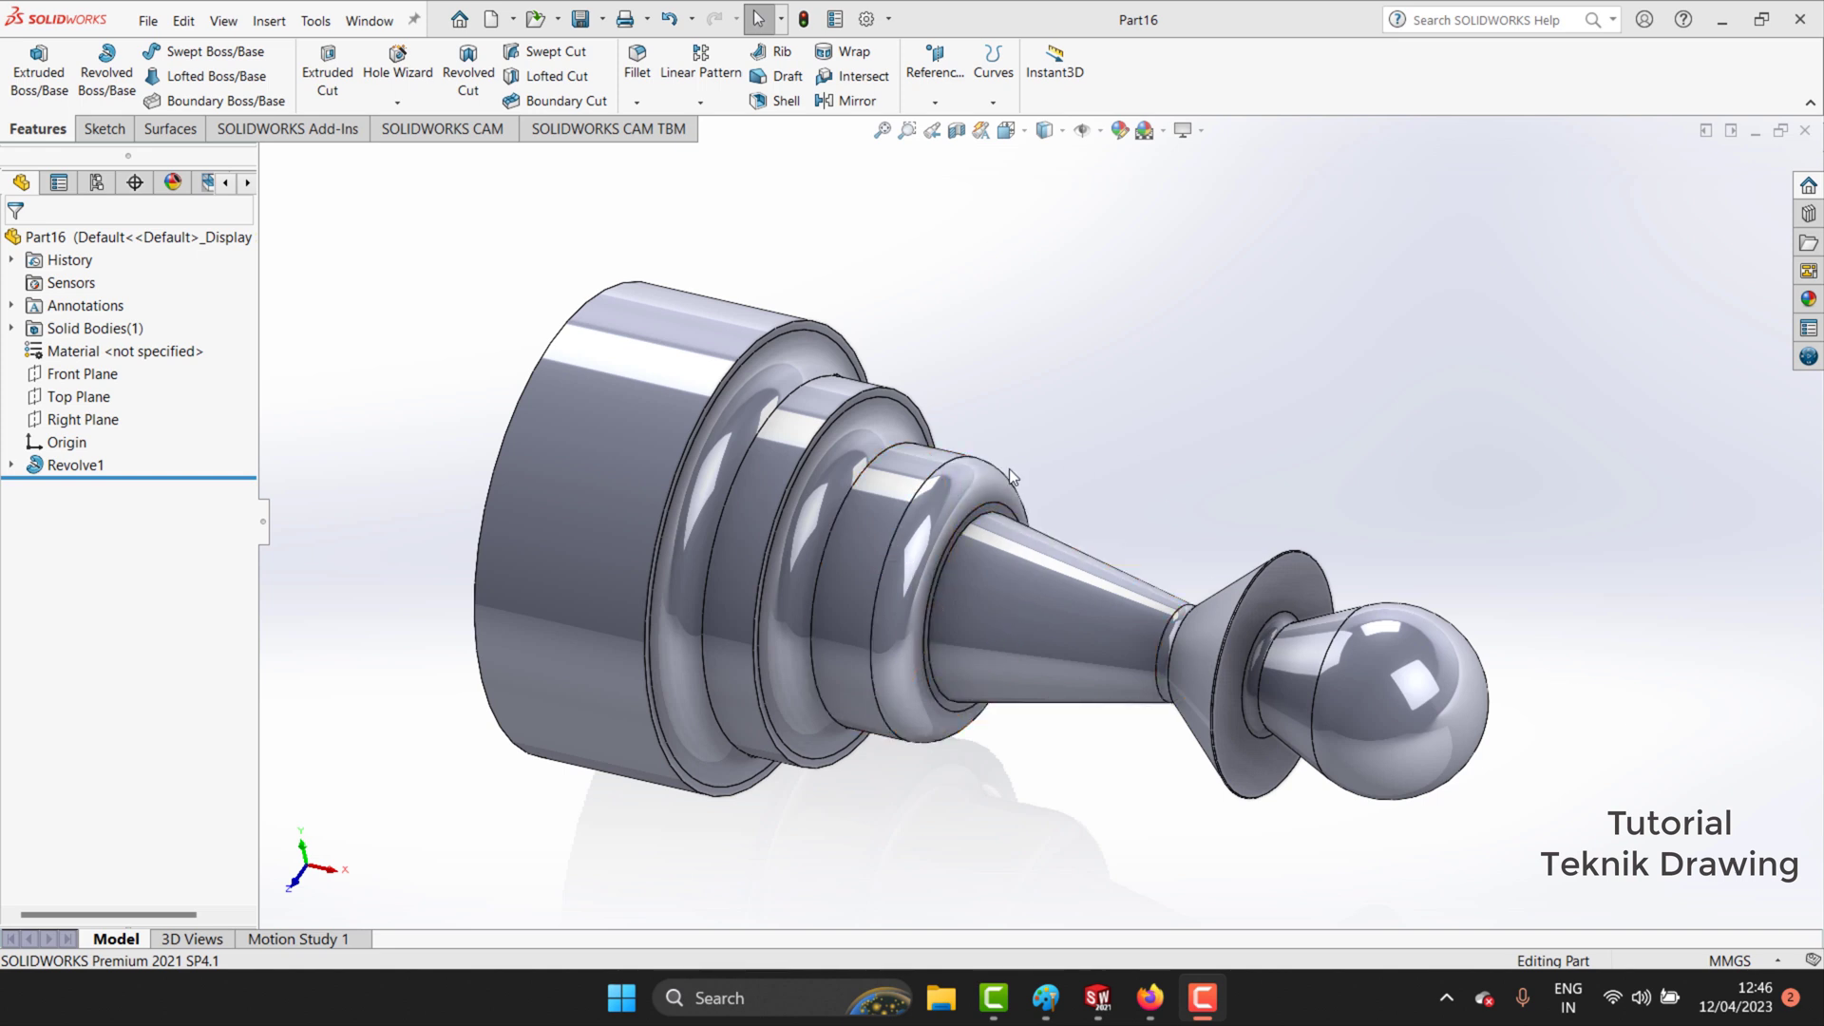
Check the list of installed add-ins from the program options menu.
scroll(708, 460, up, 2)
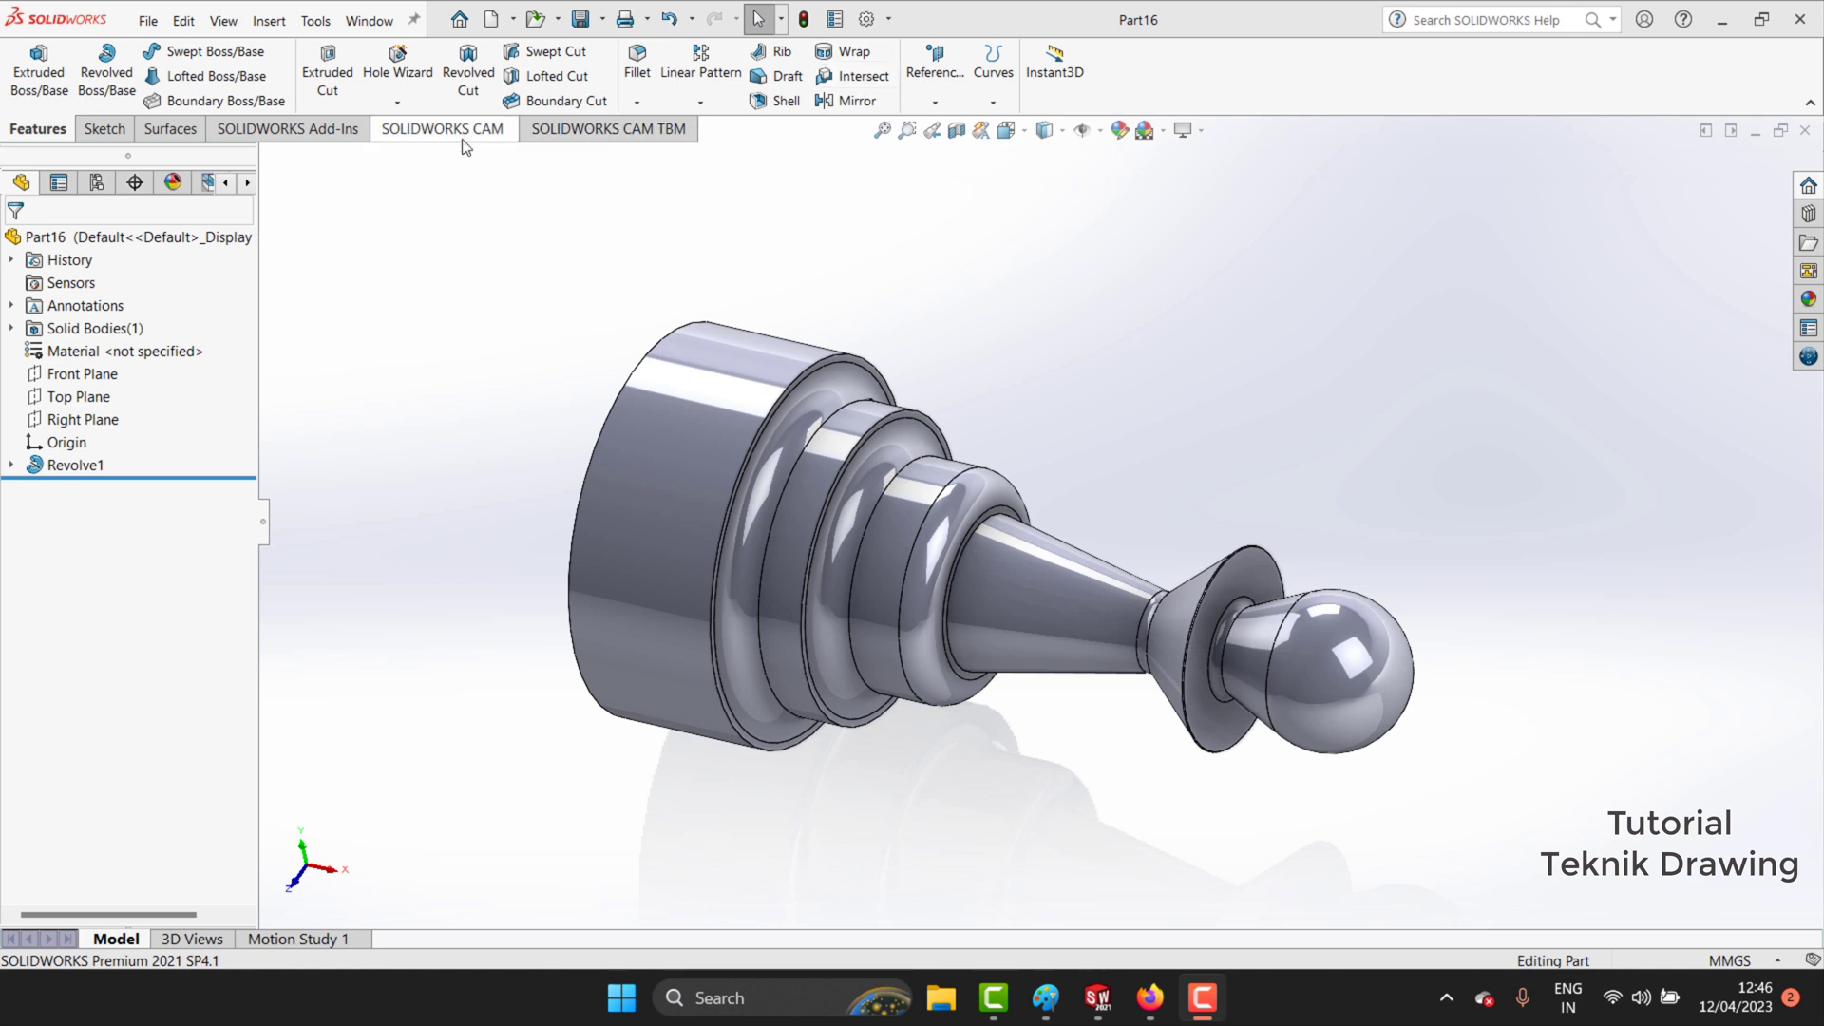
click(889, 19)
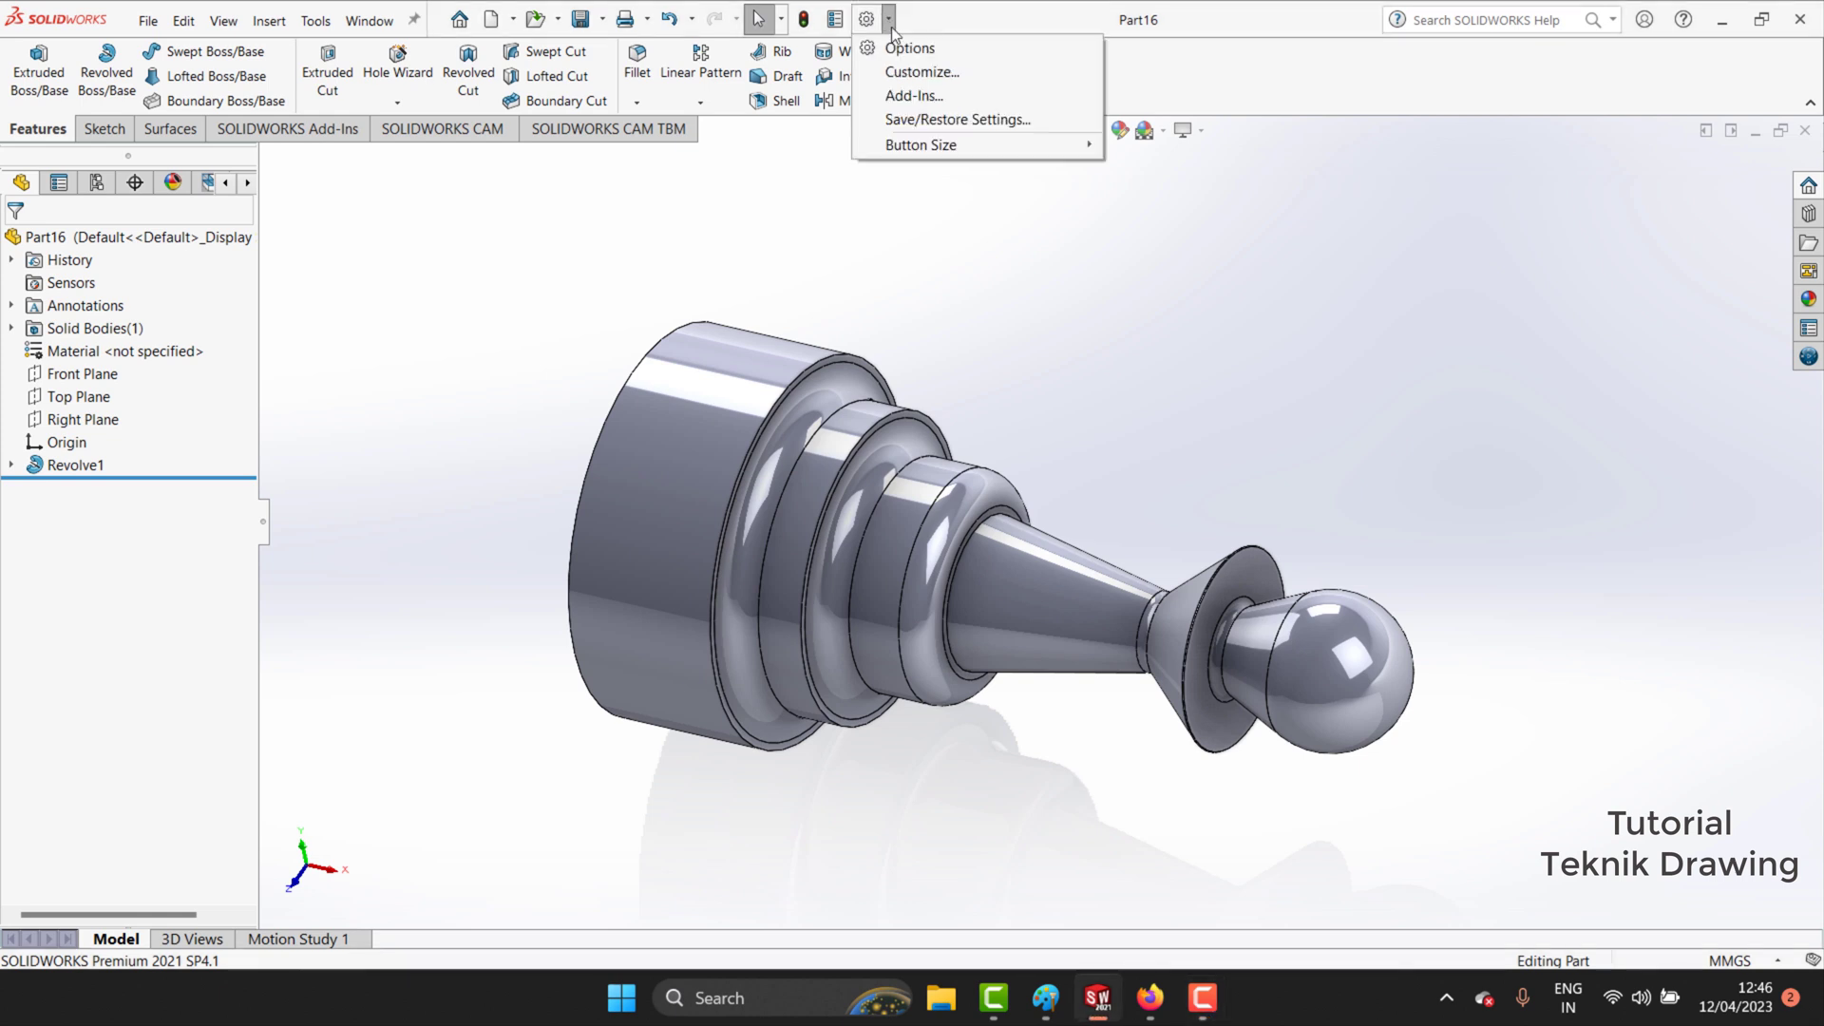
click(914, 95)
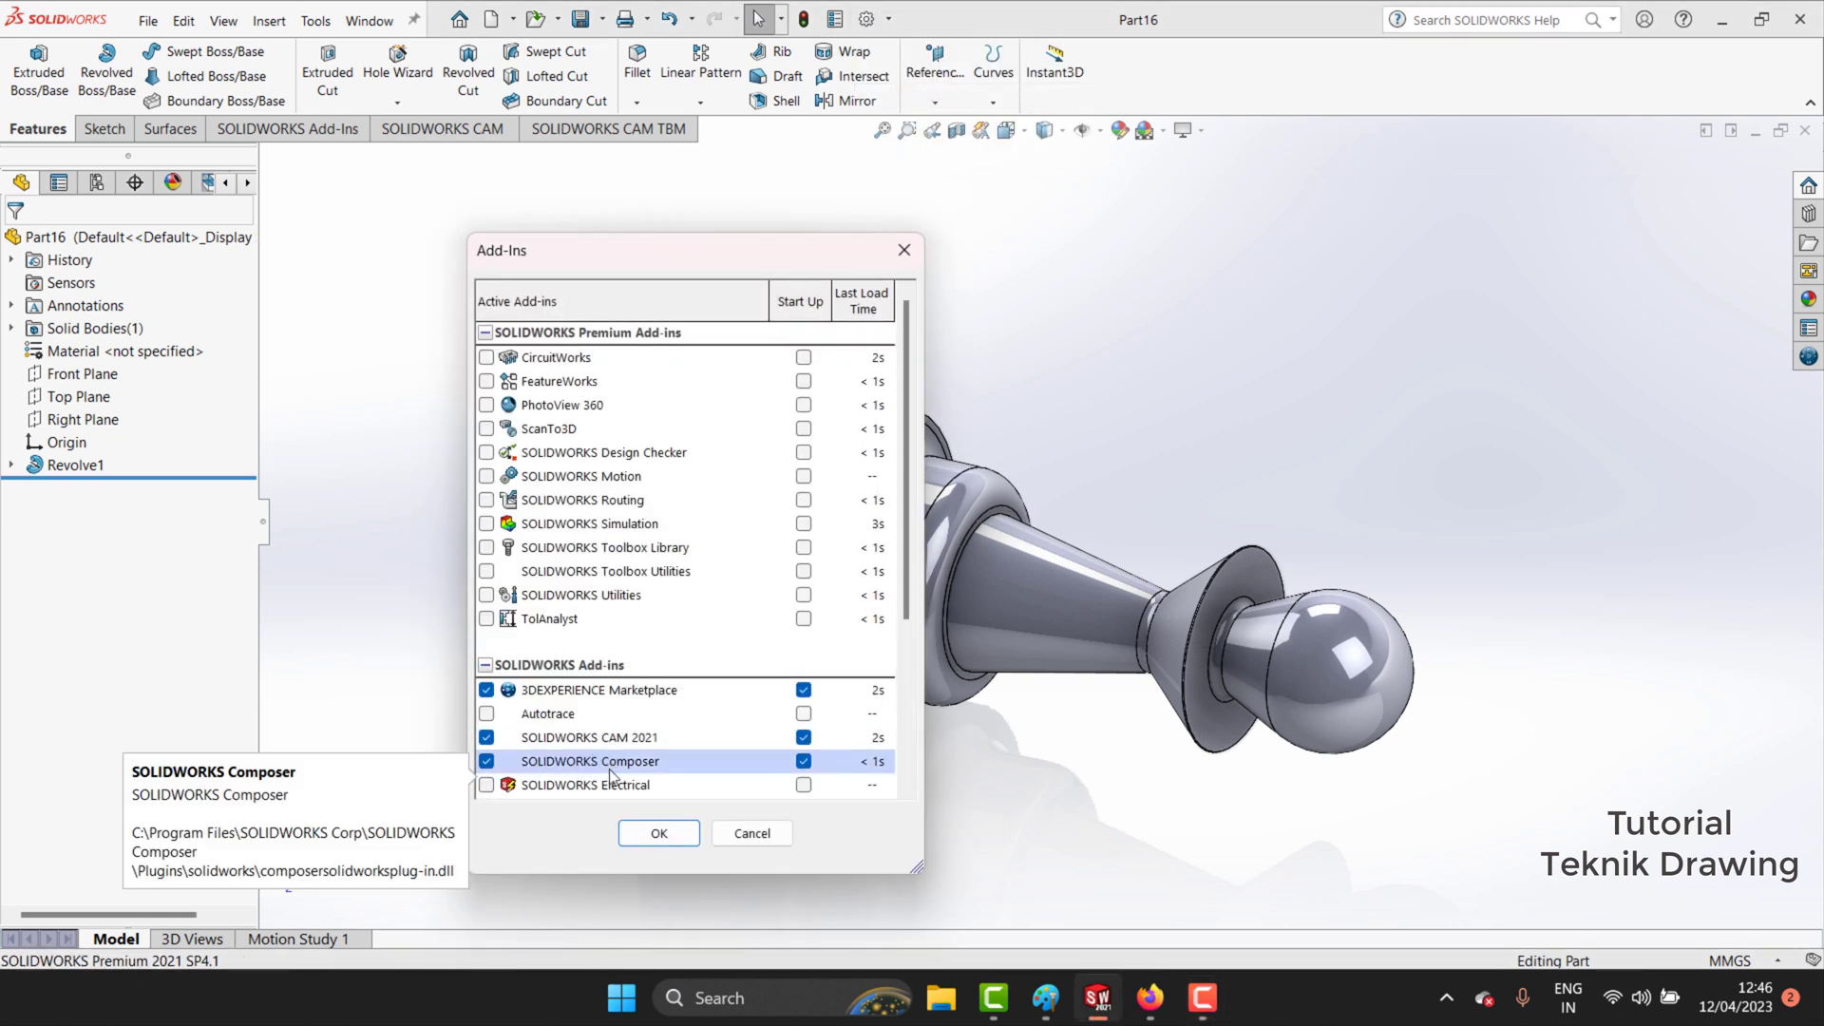
click(671, 834)
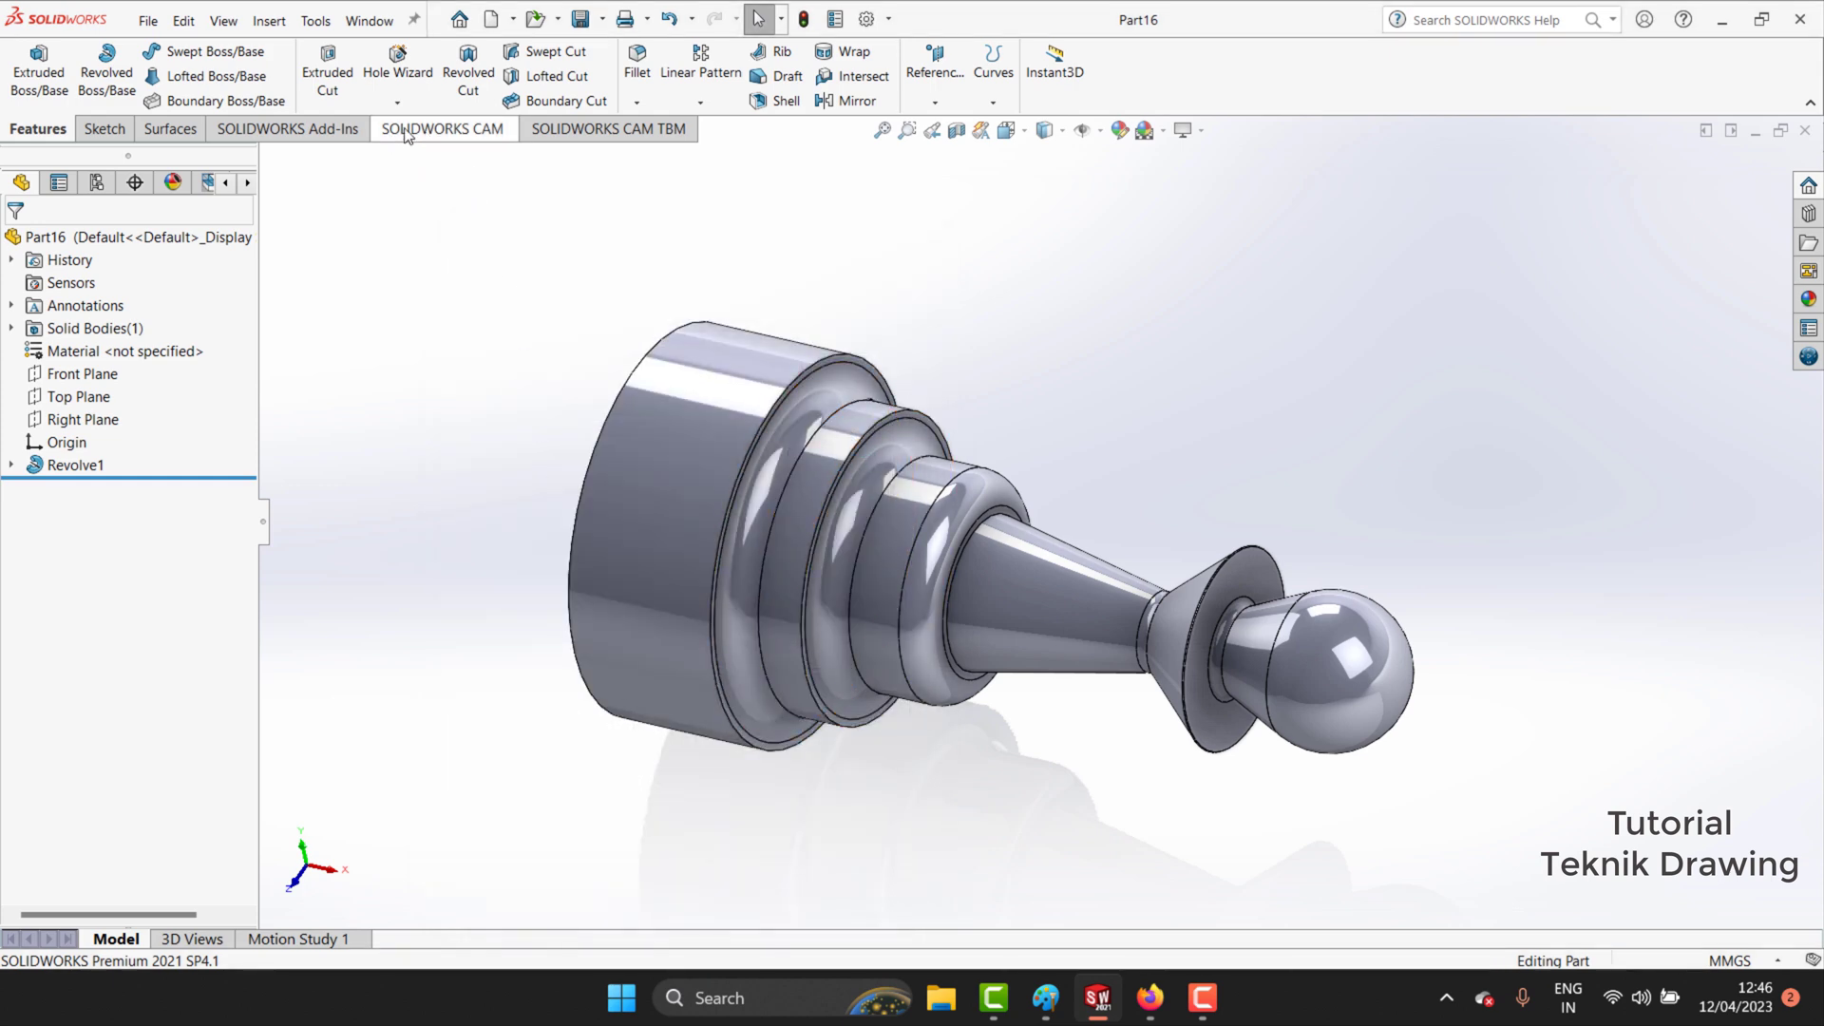
Open the Machine dialog with Define Machine on the SOLIDWORKS CAM tab.
click(434, 137)
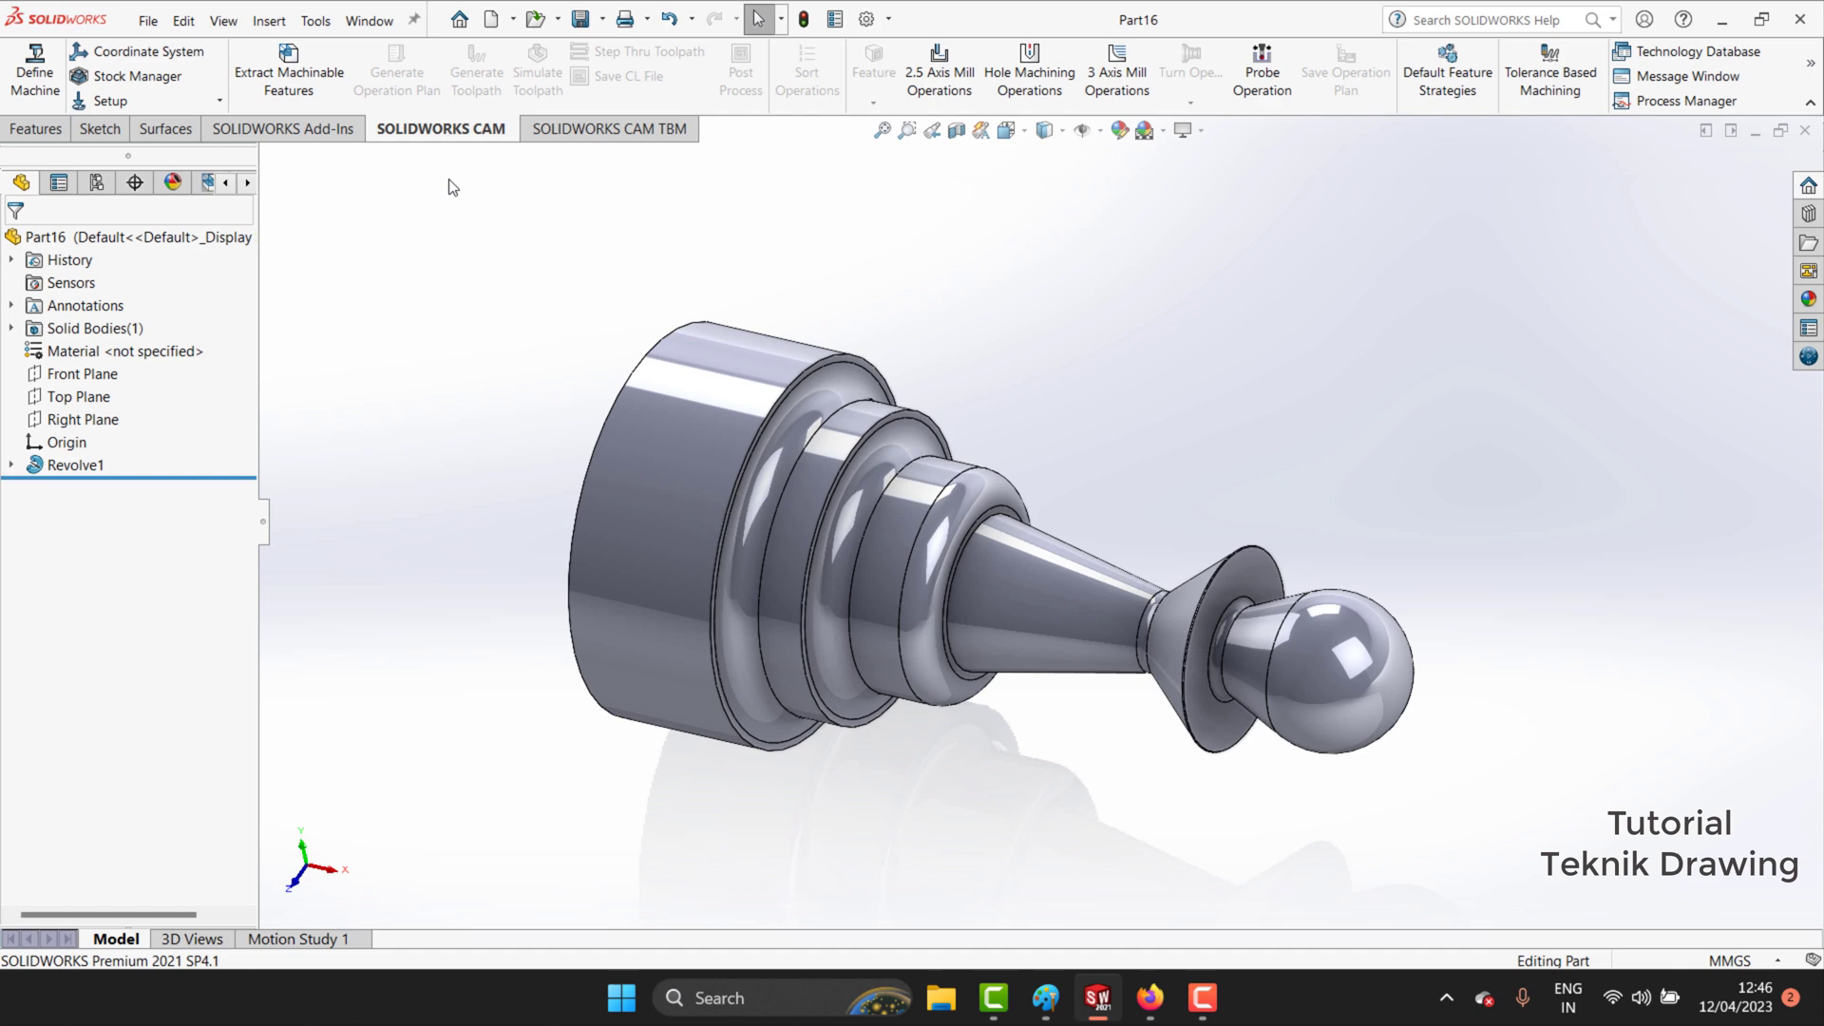
click(34, 85)
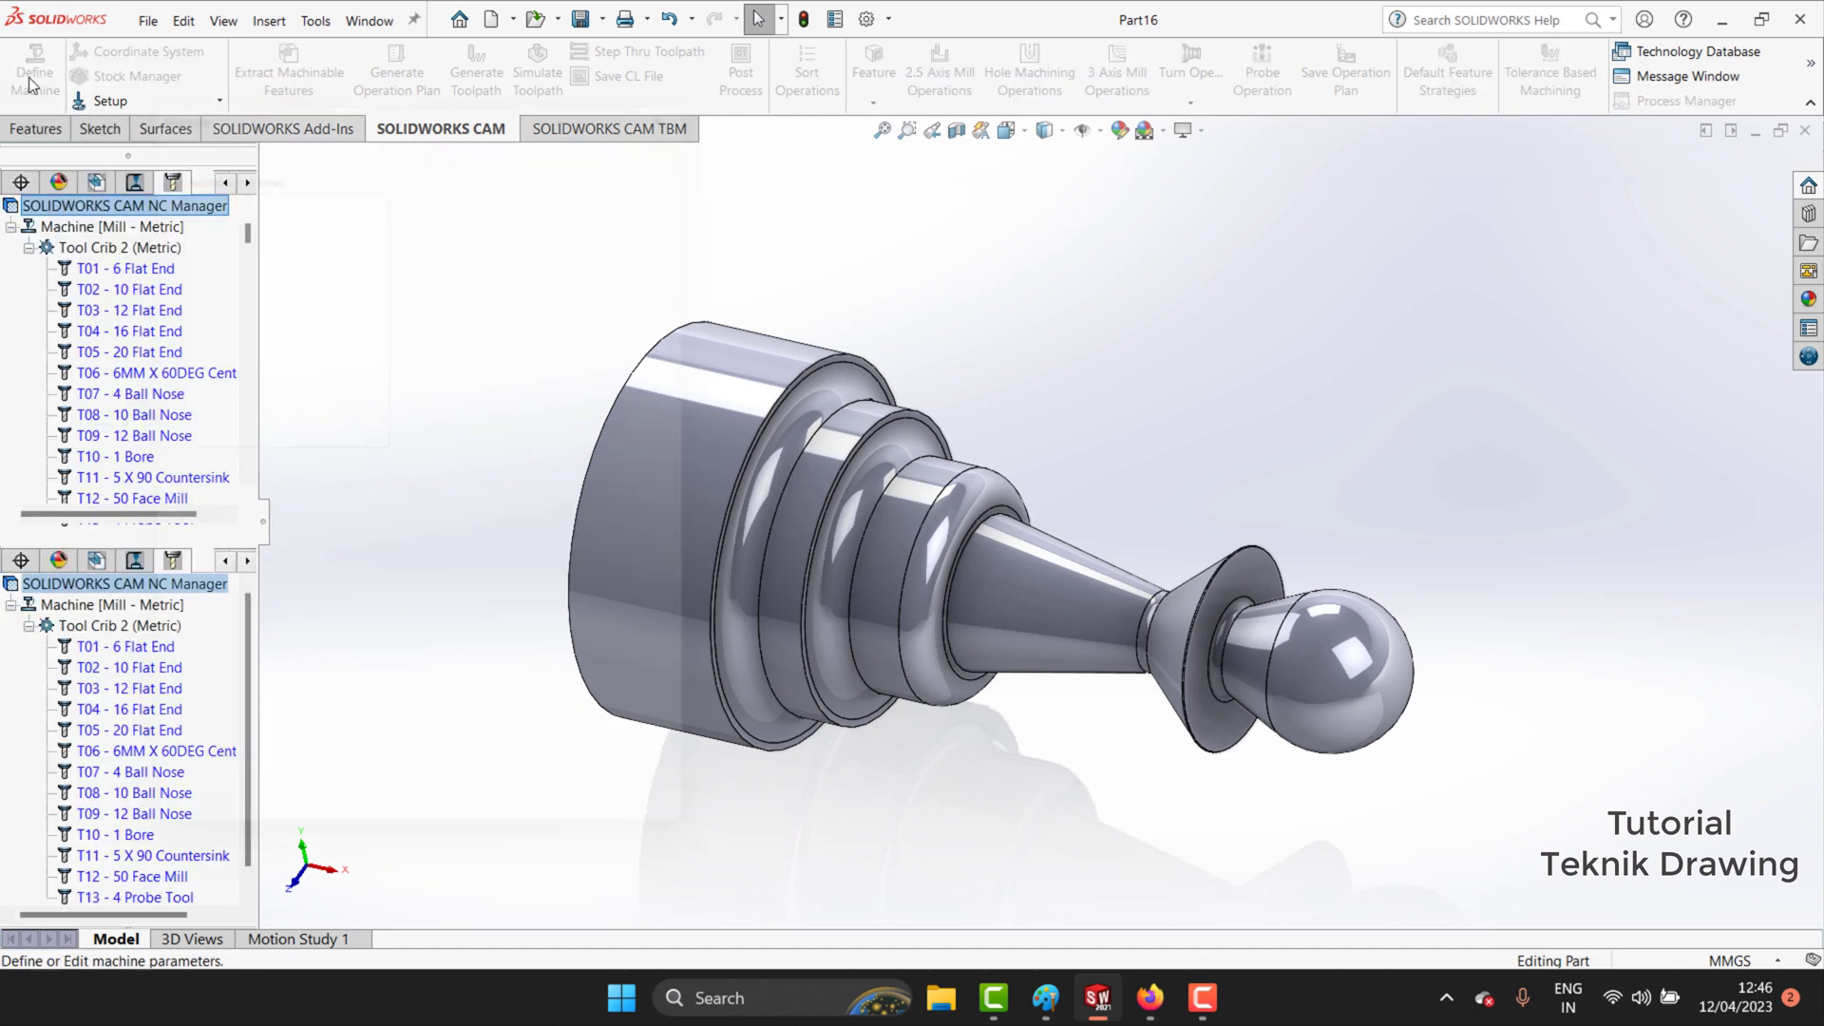
right_click(29, 77)
click(369, 83)
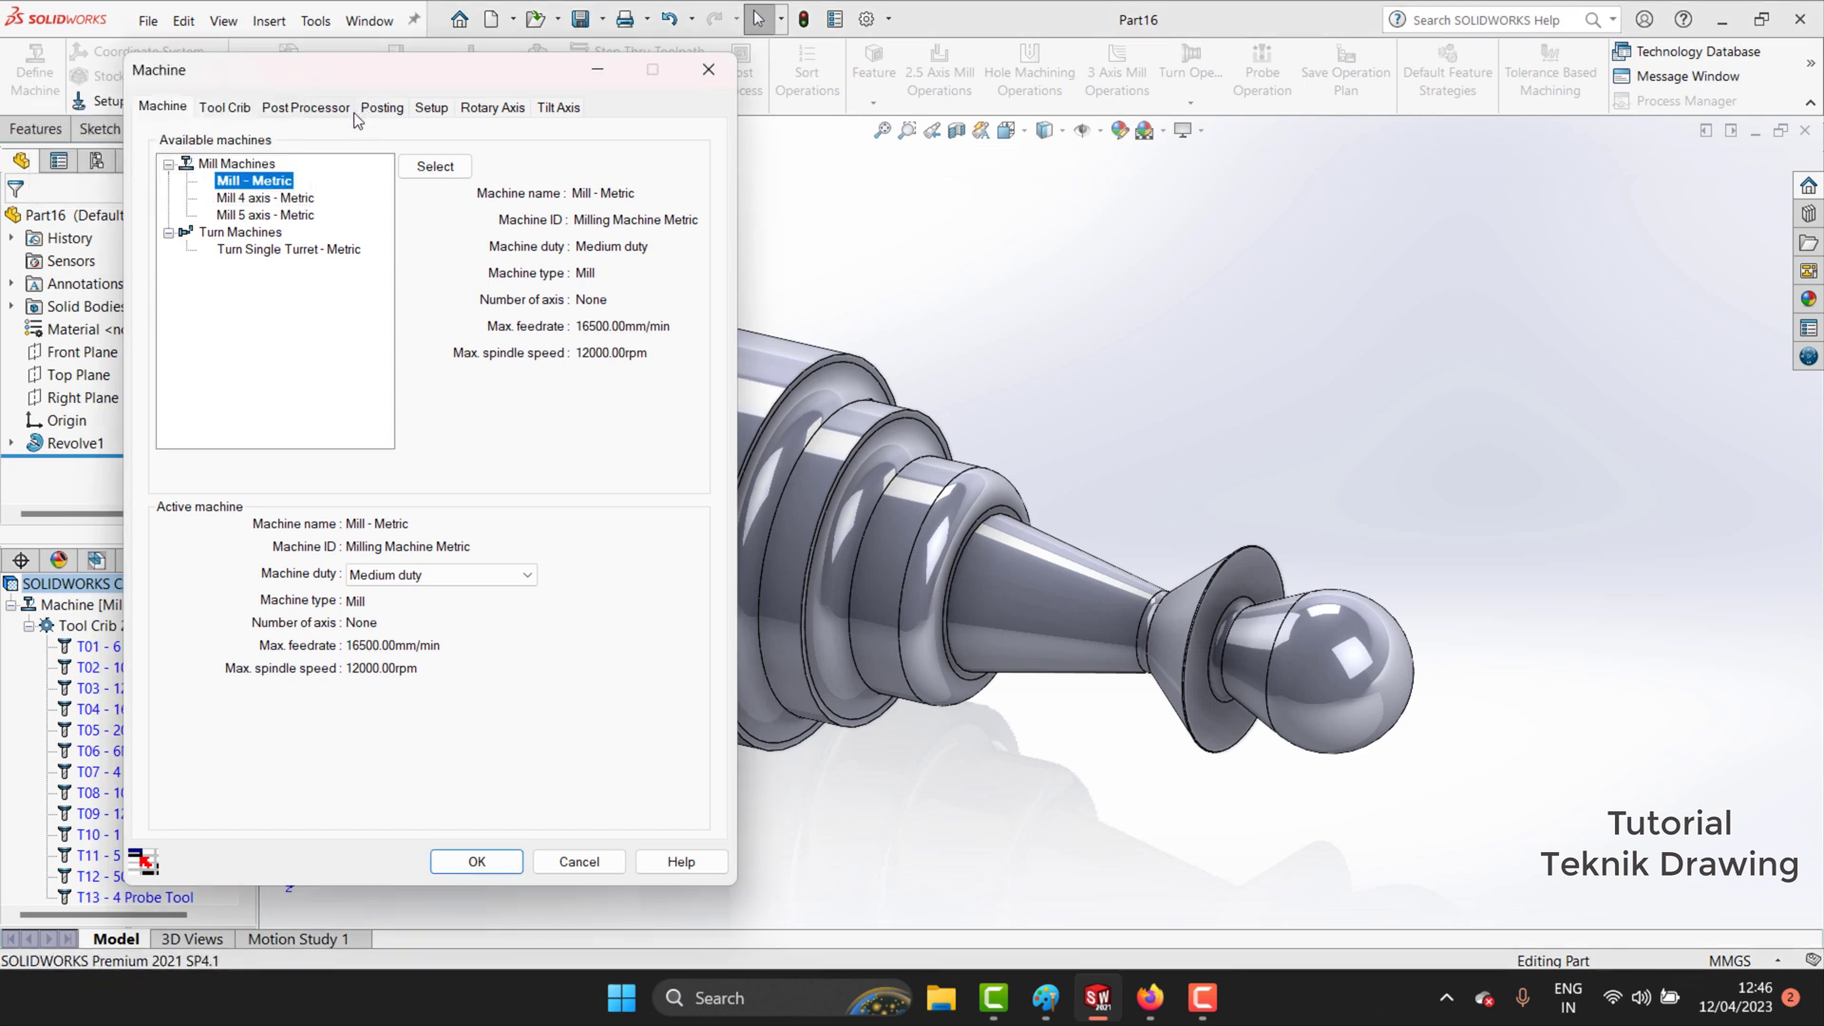
Make Turn Single Turret - Metric the active machine and review its tool crib.
click(249, 253)
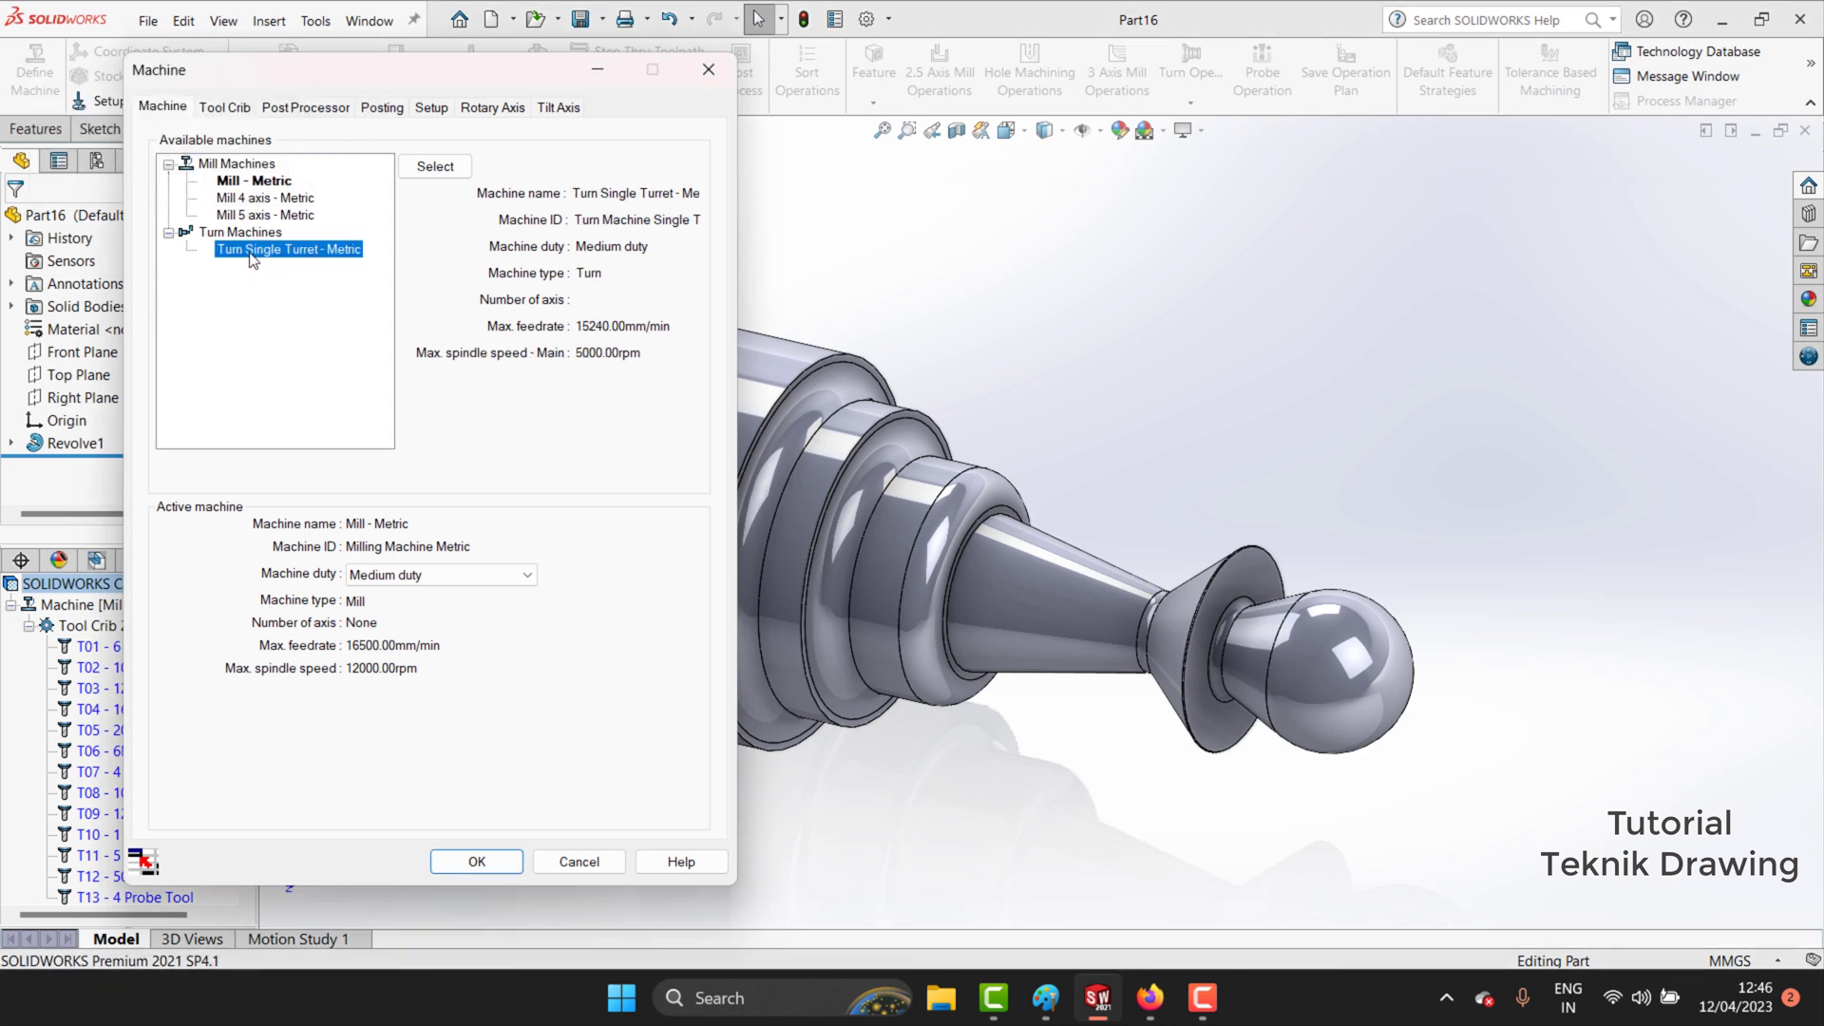
click(425, 174)
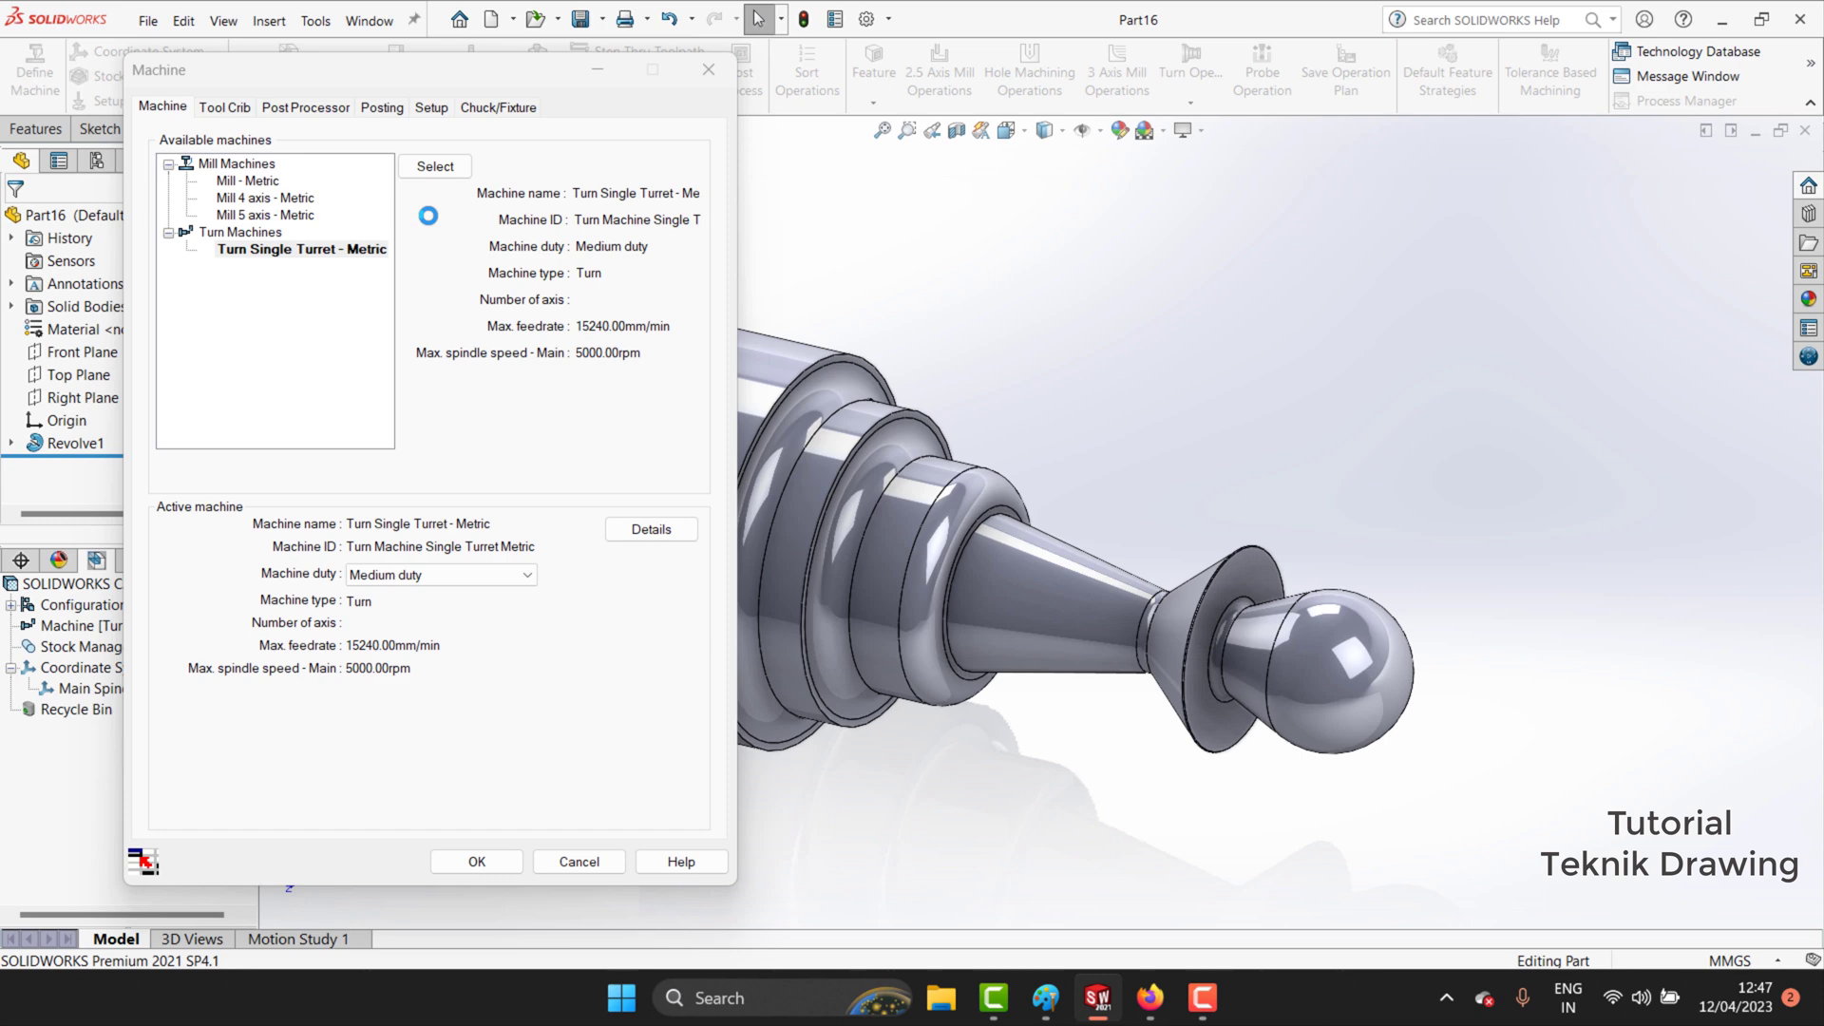
click(232, 112)
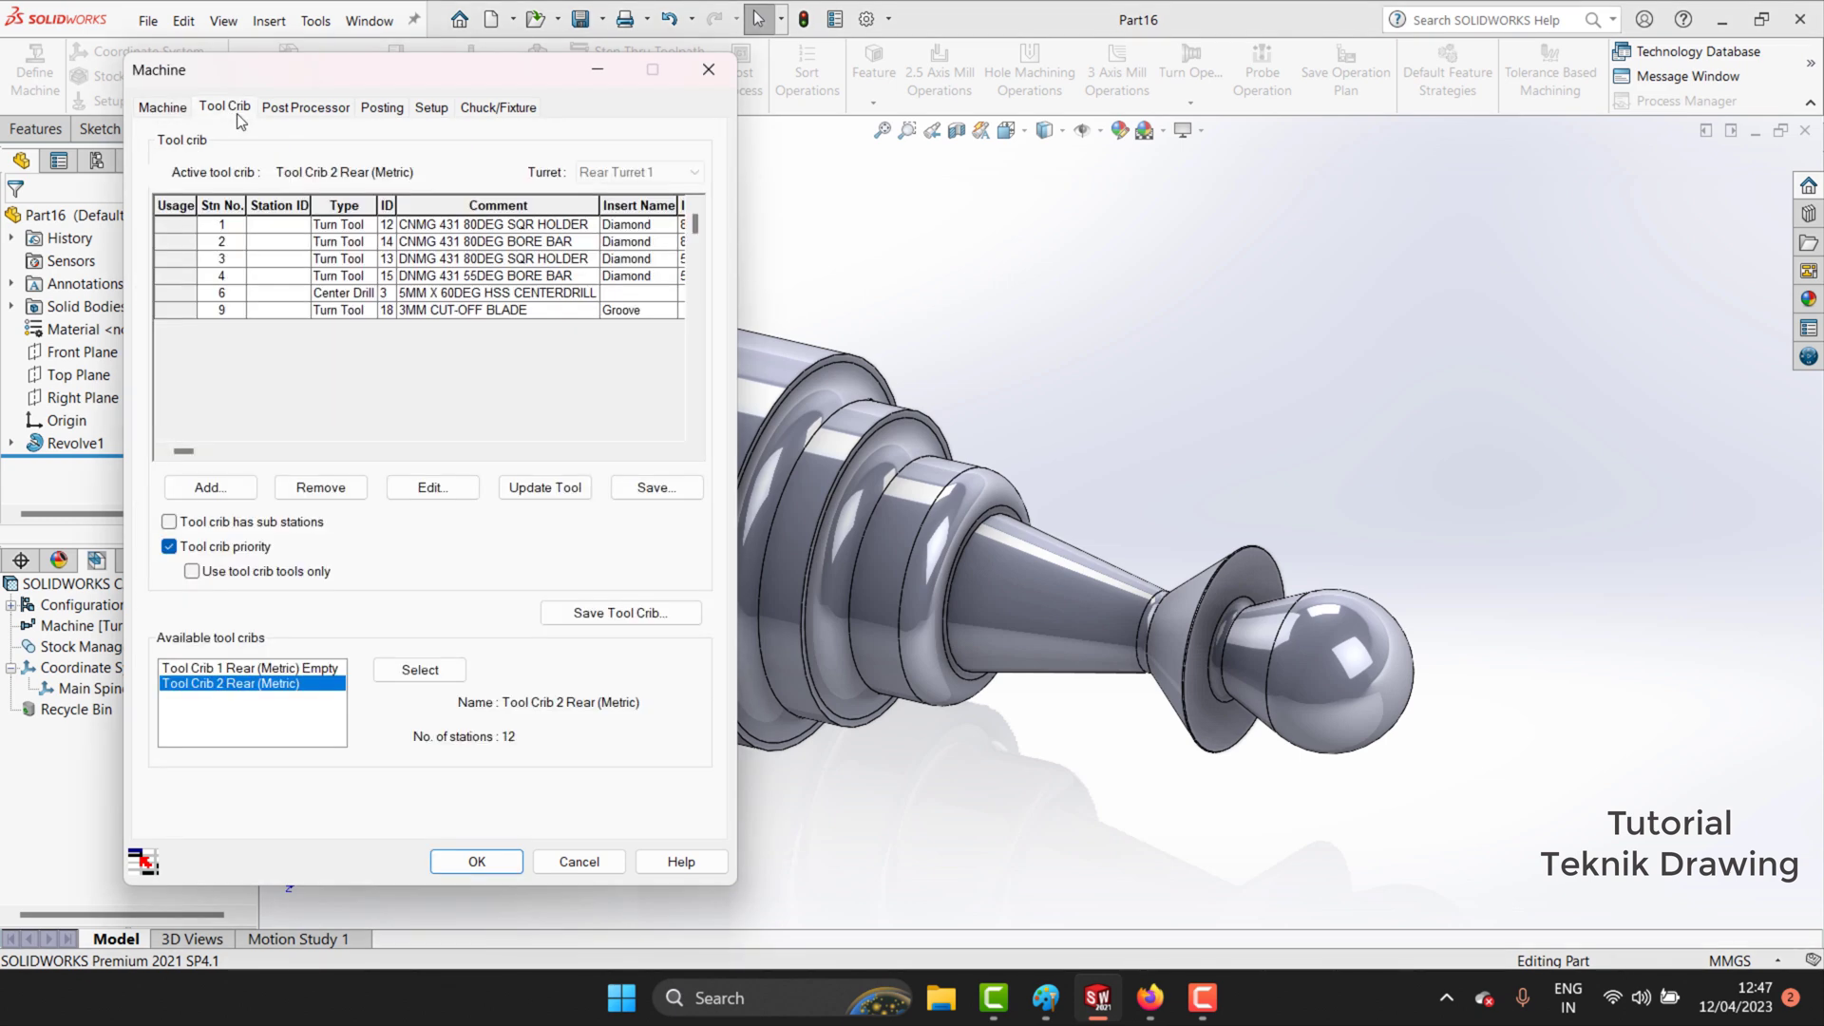
Review the post processor, posting, setup and chuck settings, then accept the machine.
click(293, 107)
scroll(275, 283, down, 5)
scroll(275, 283, down, 5)
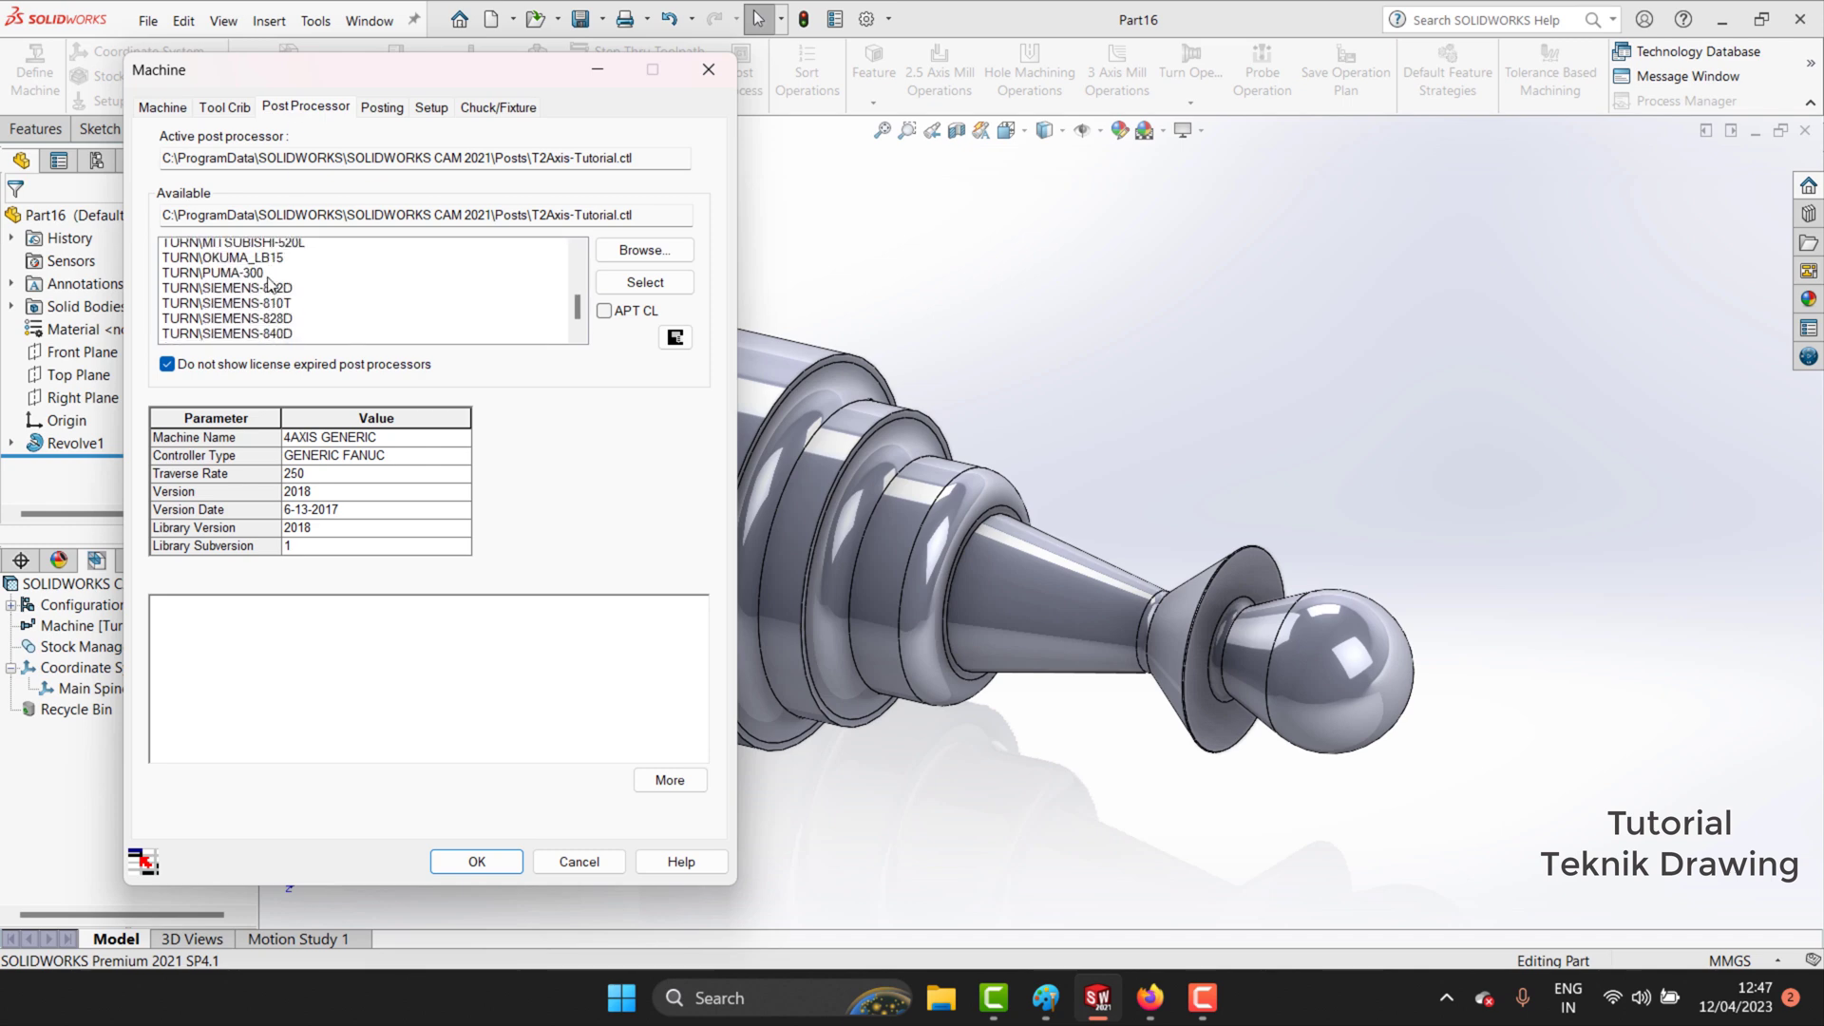
scroll(276, 283, down, 5)
click(378, 109)
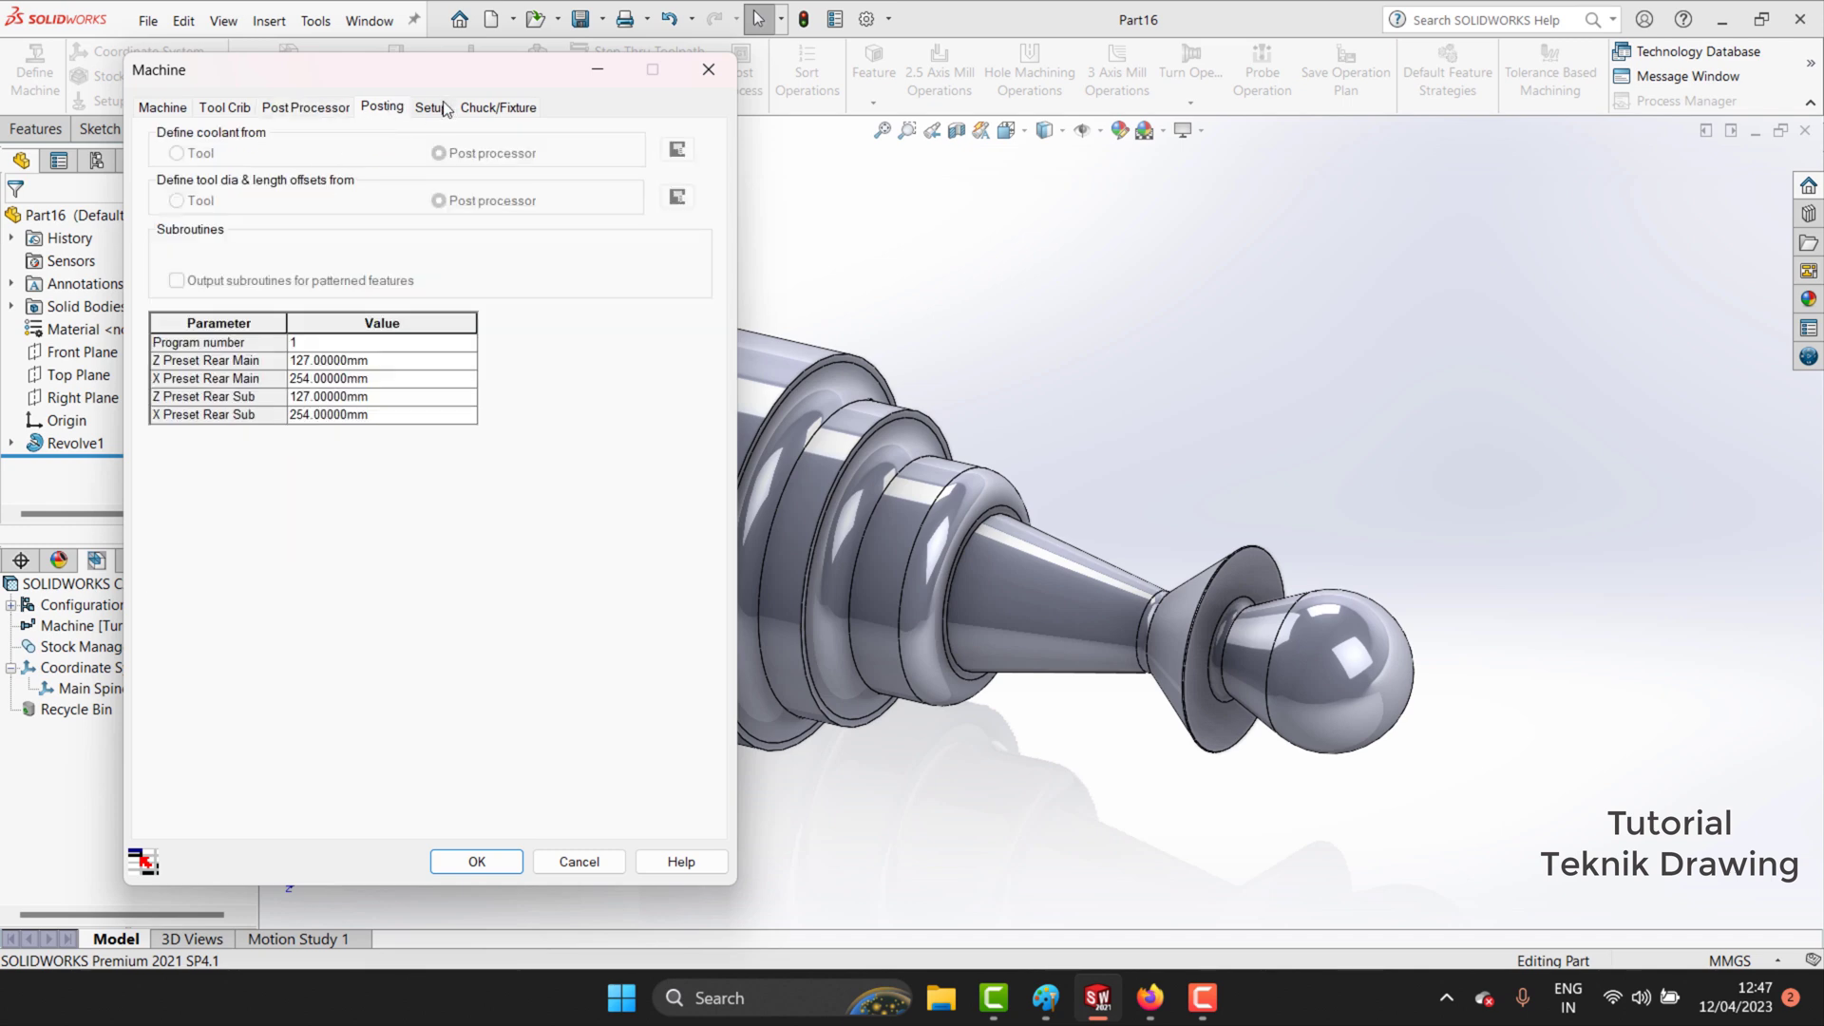
click(439, 107)
click(385, 106)
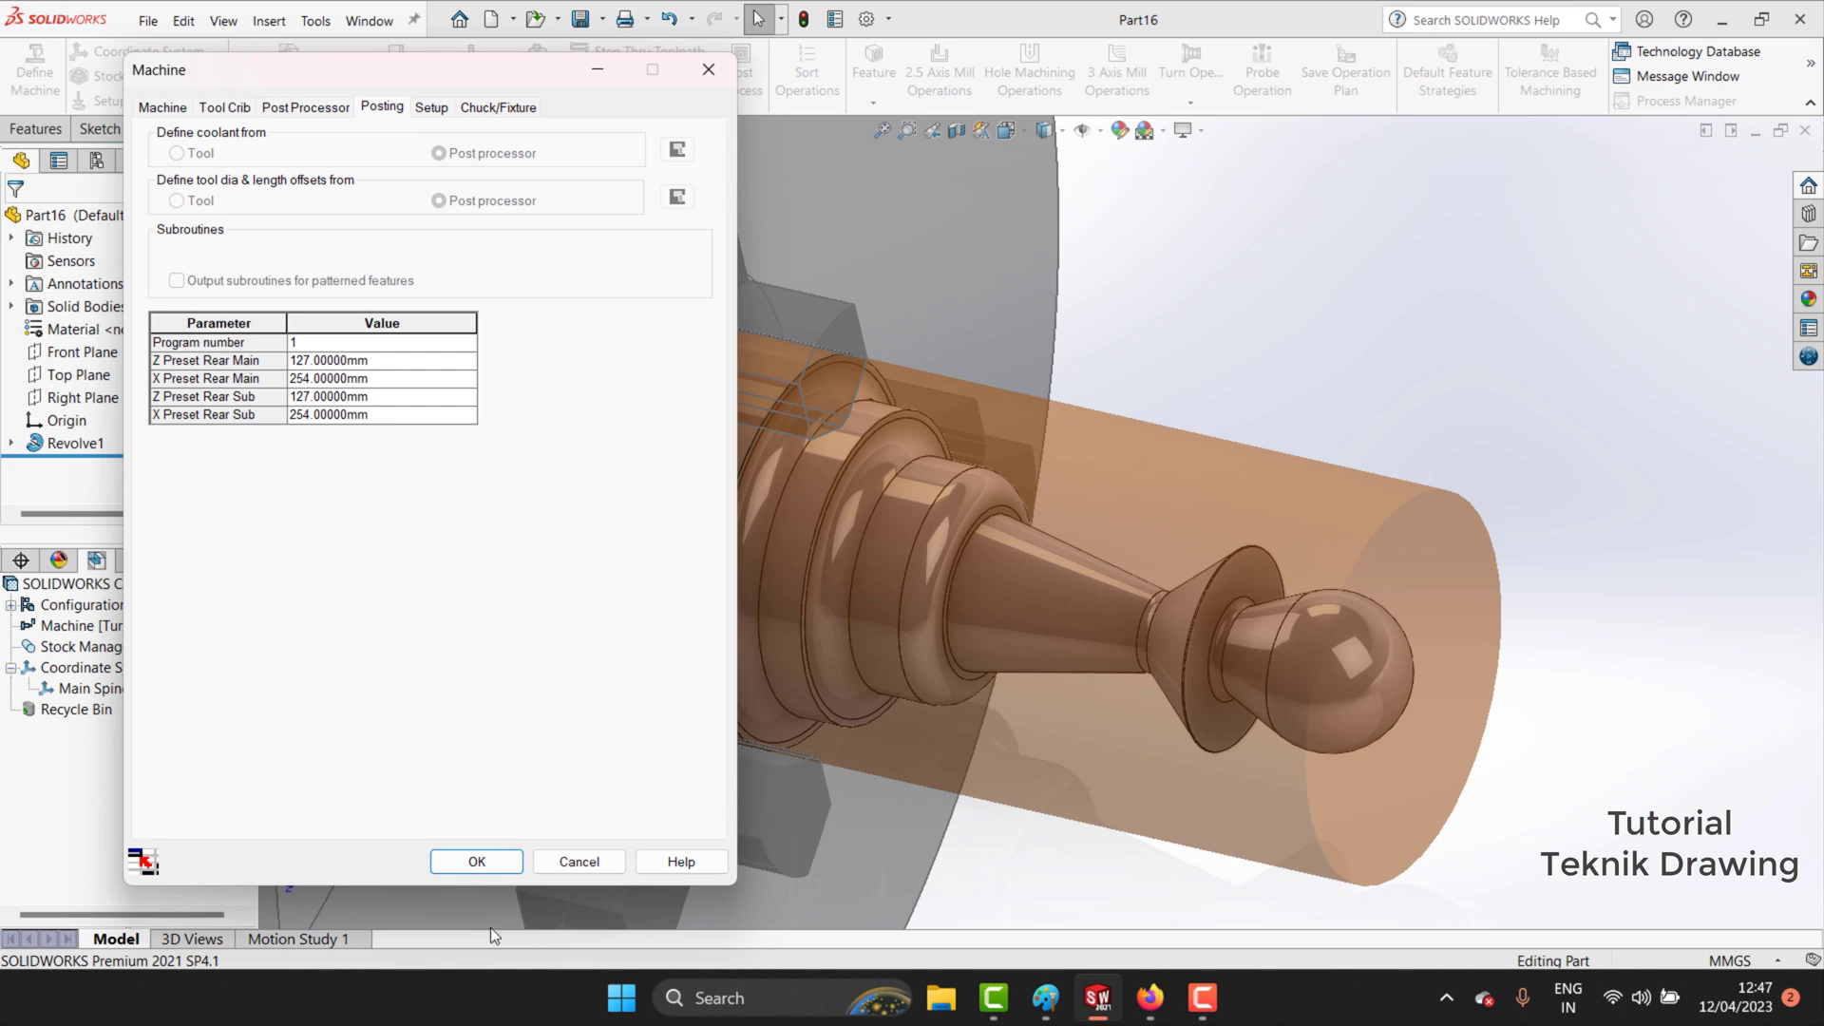
click(475, 862)
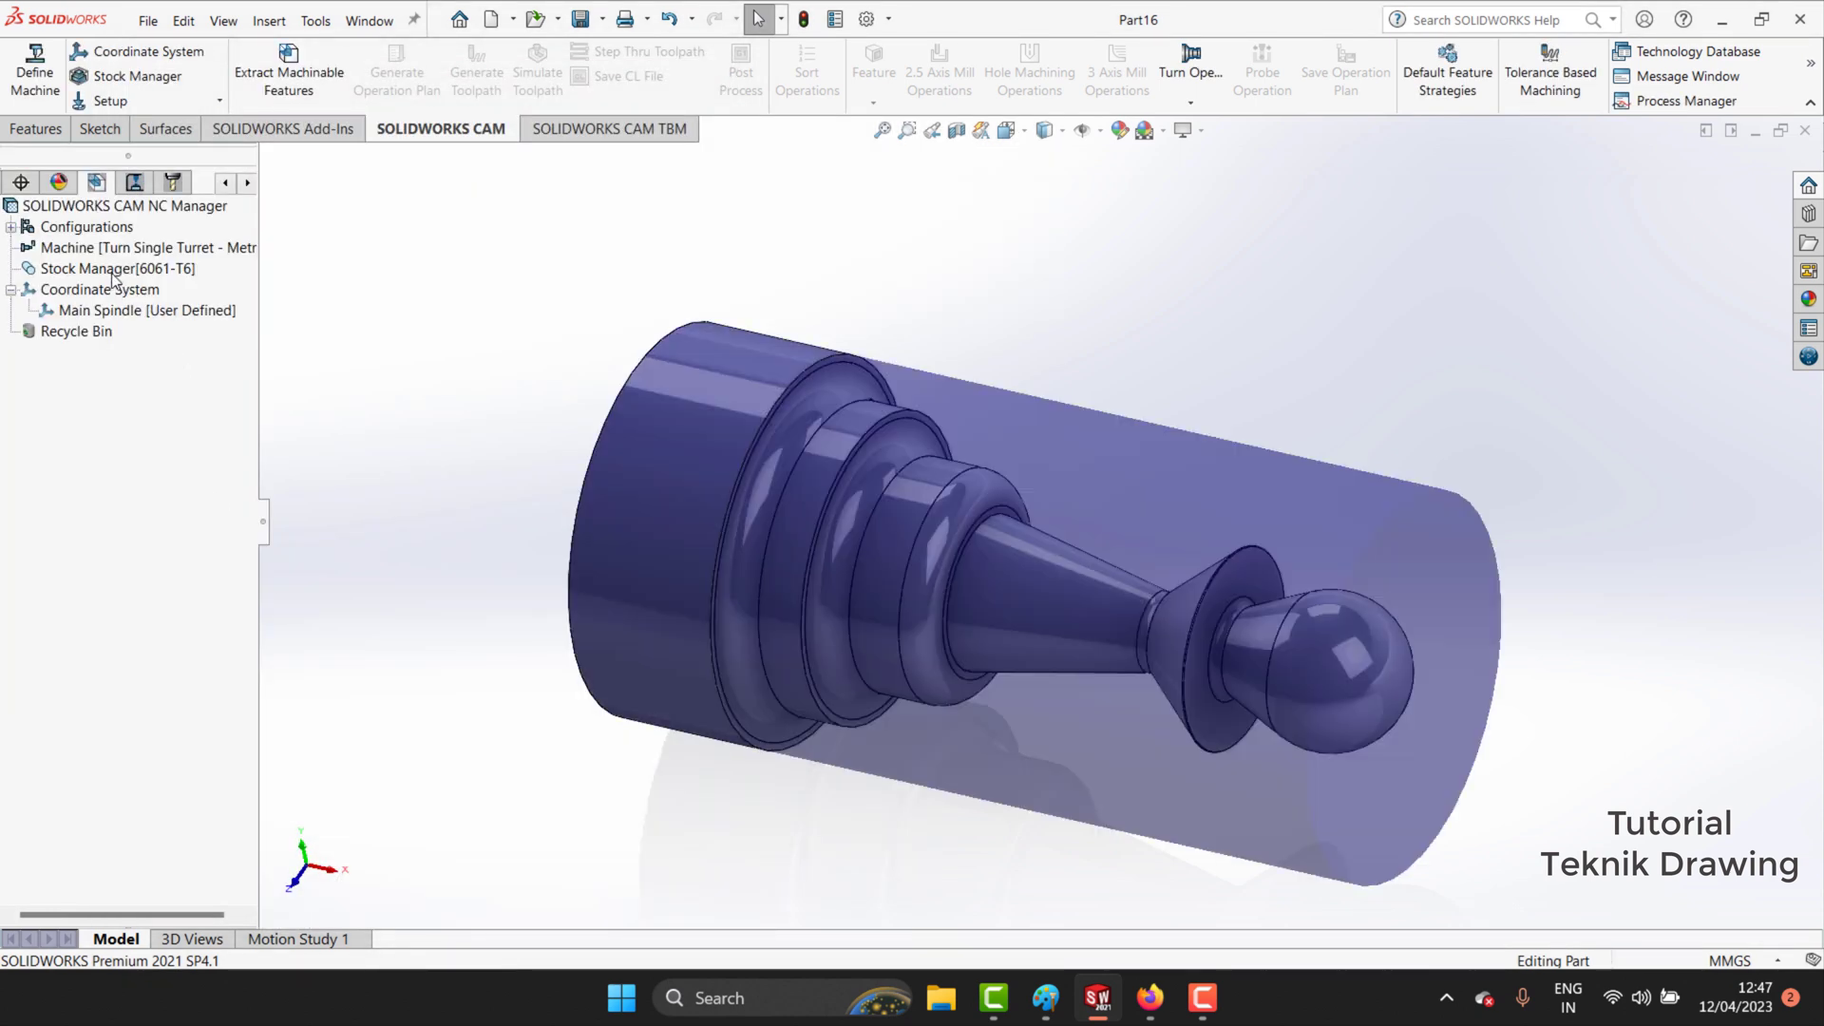
Preview the 6061-T6 stock and lathe chuck, then bring up the stock's options.
click(110, 270)
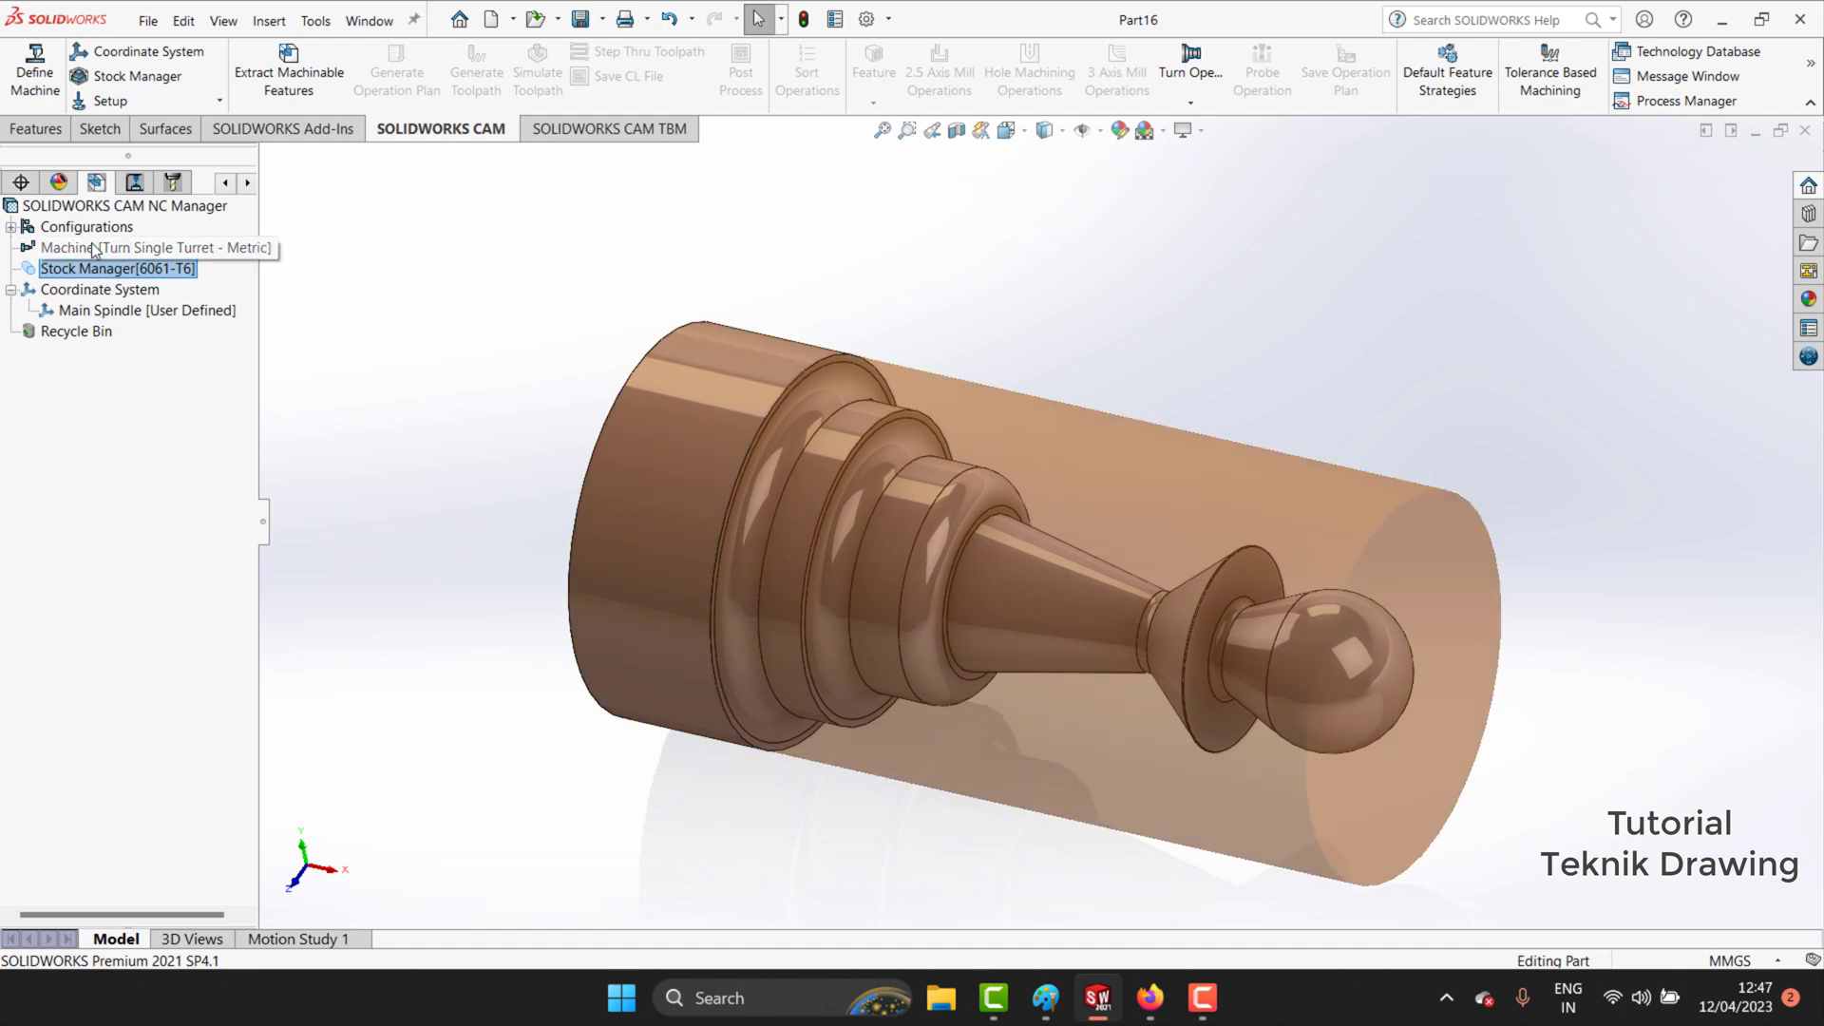
click(95, 249)
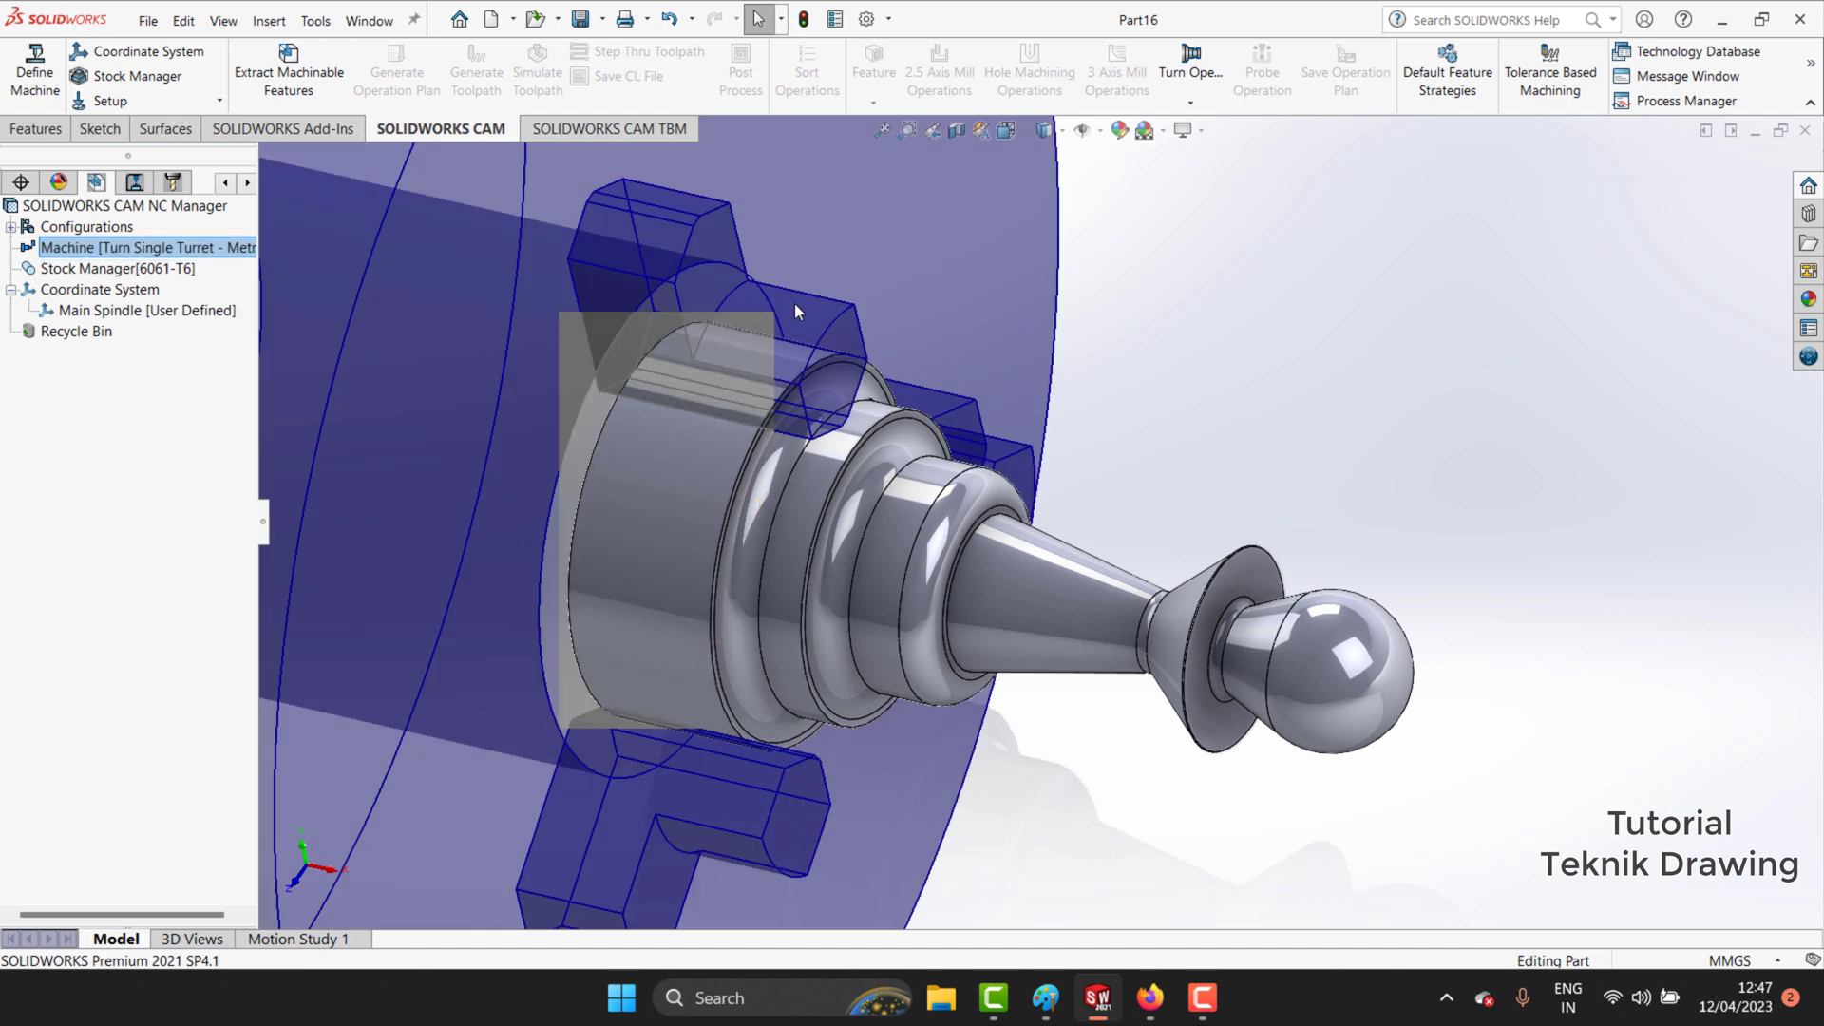
scroll(1075, 317, up, 1)
scroll(1045, 332, up, 1)
scroll(1046, 332, up, 1)
scroll(954, 505, up, 1)
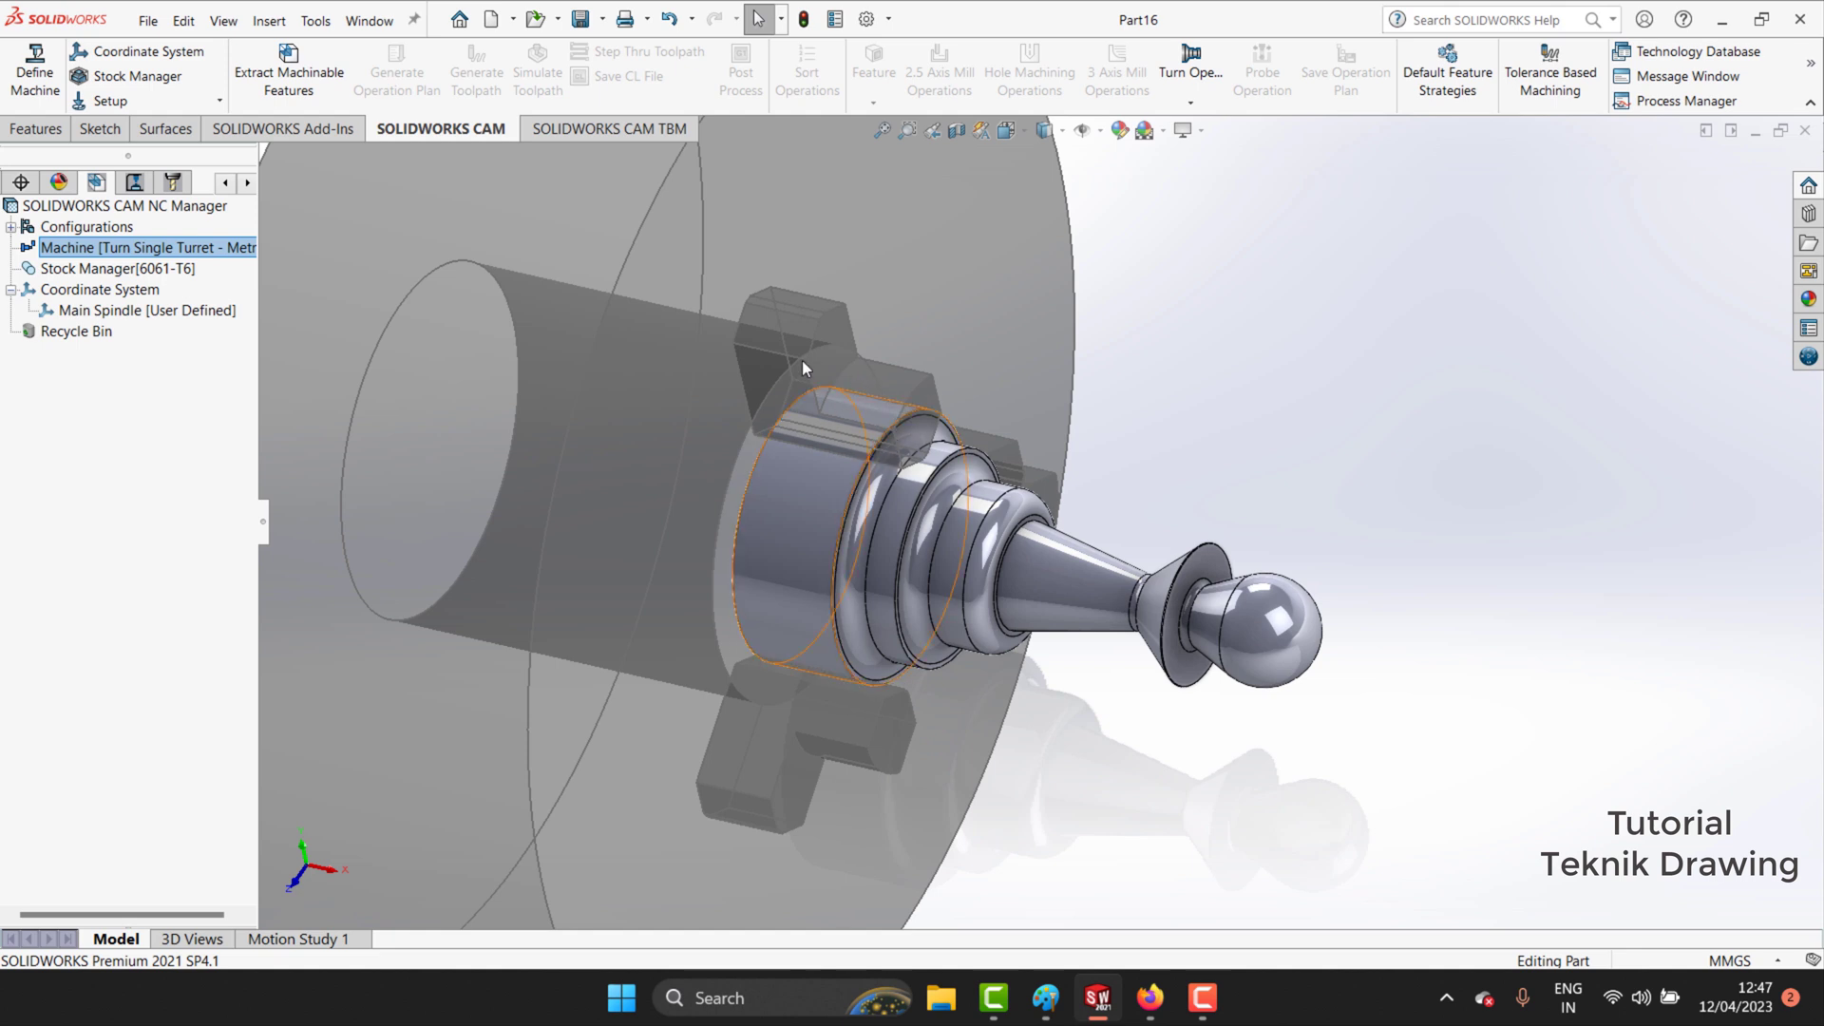
click(77, 269)
right_click(78, 268)
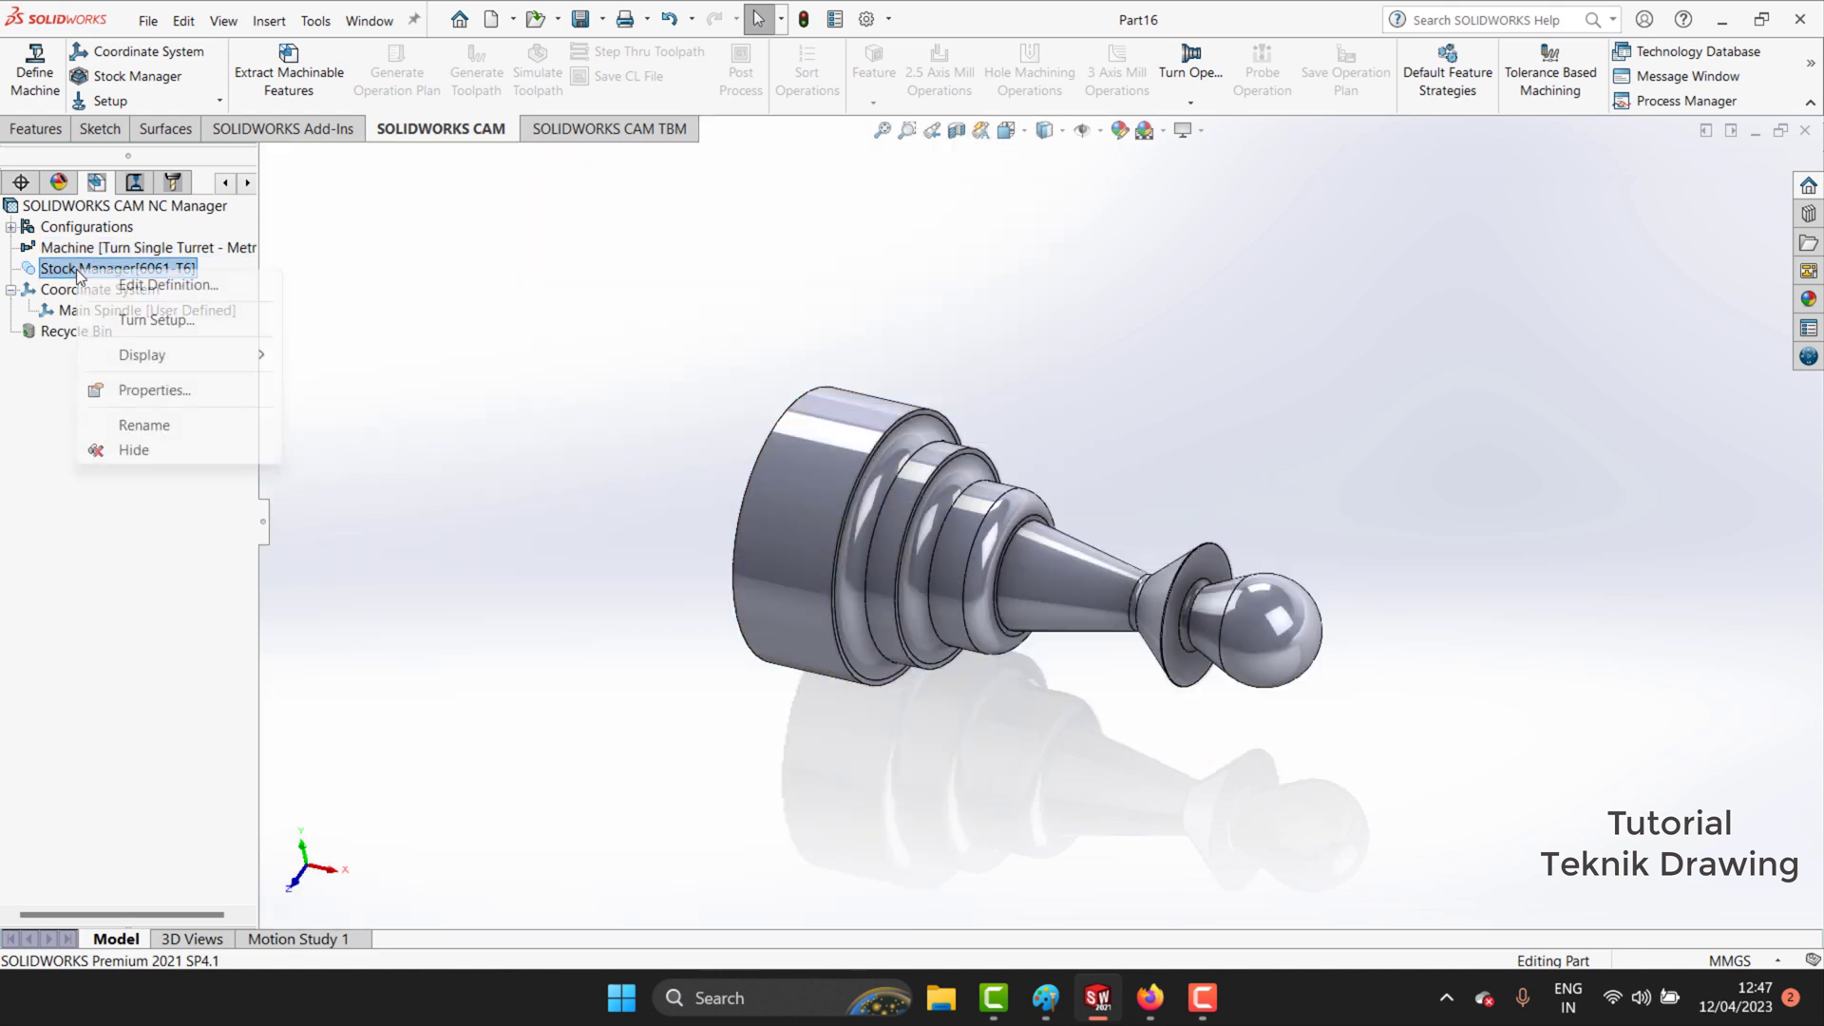
Edit the stock definition, keeping 6061-T6 as the stock material.
click(152, 285)
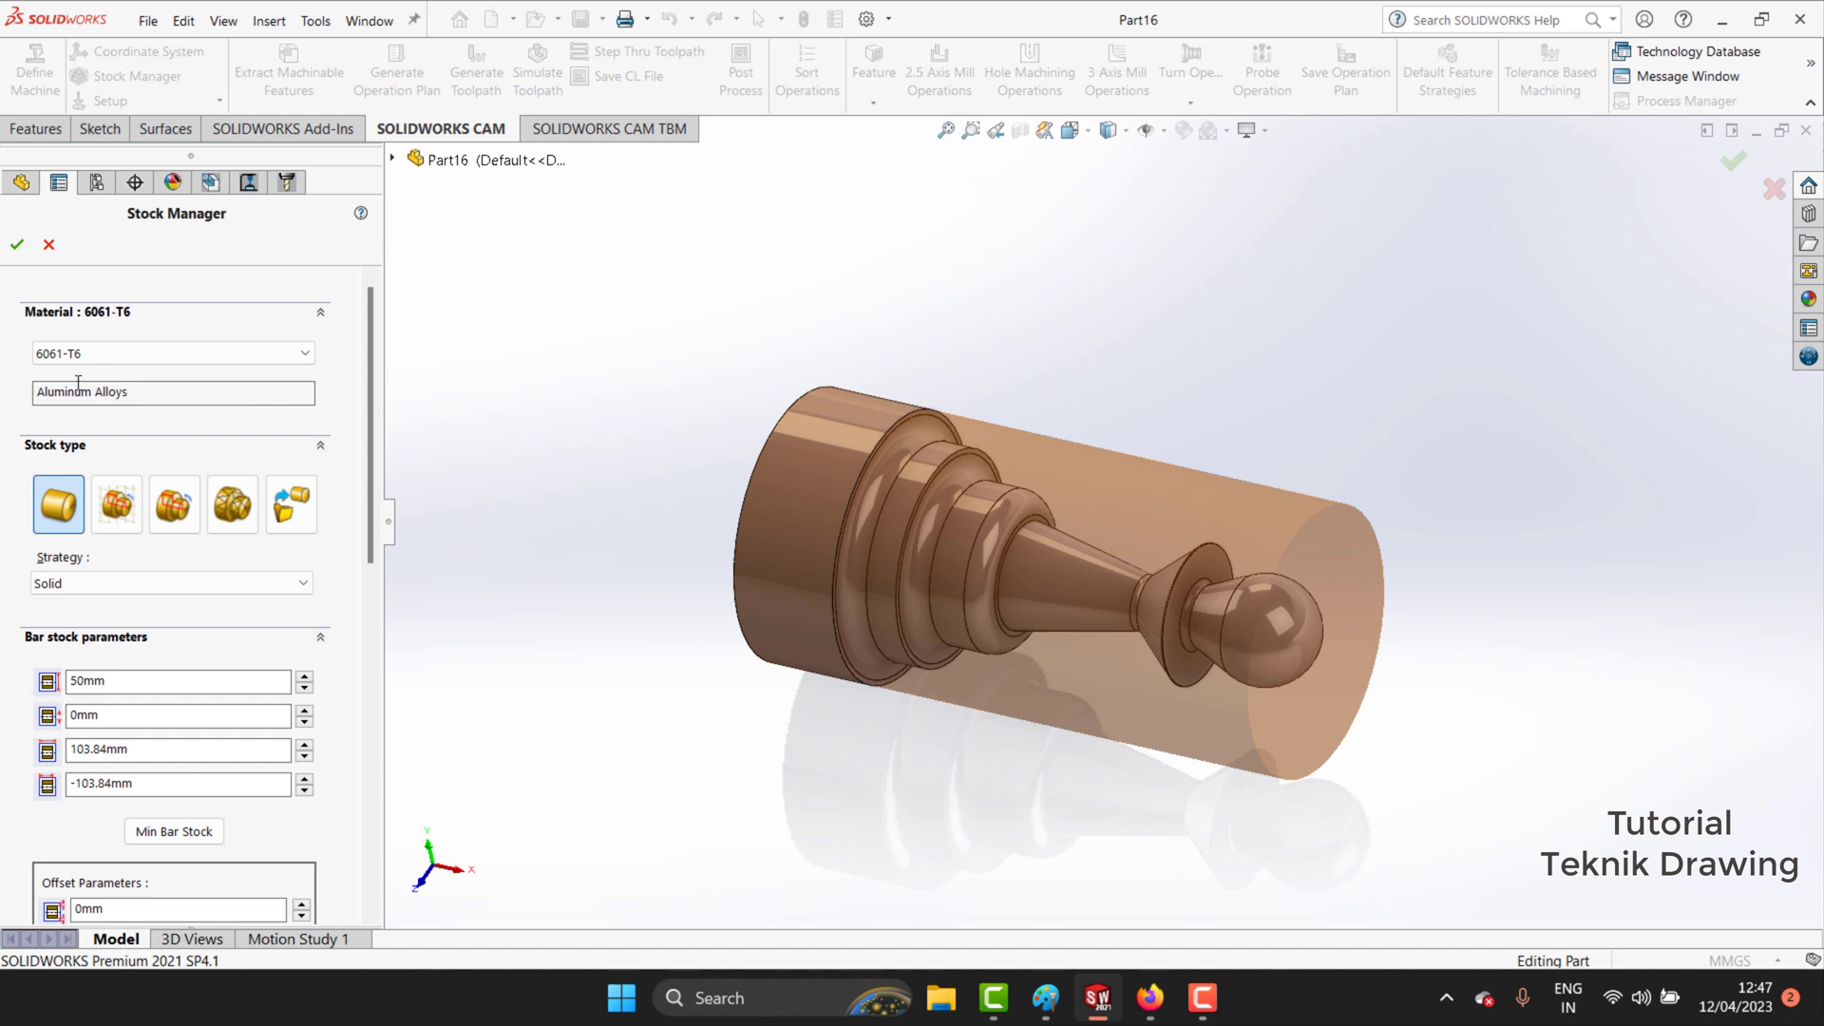
click(123, 356)
click(123, 364)
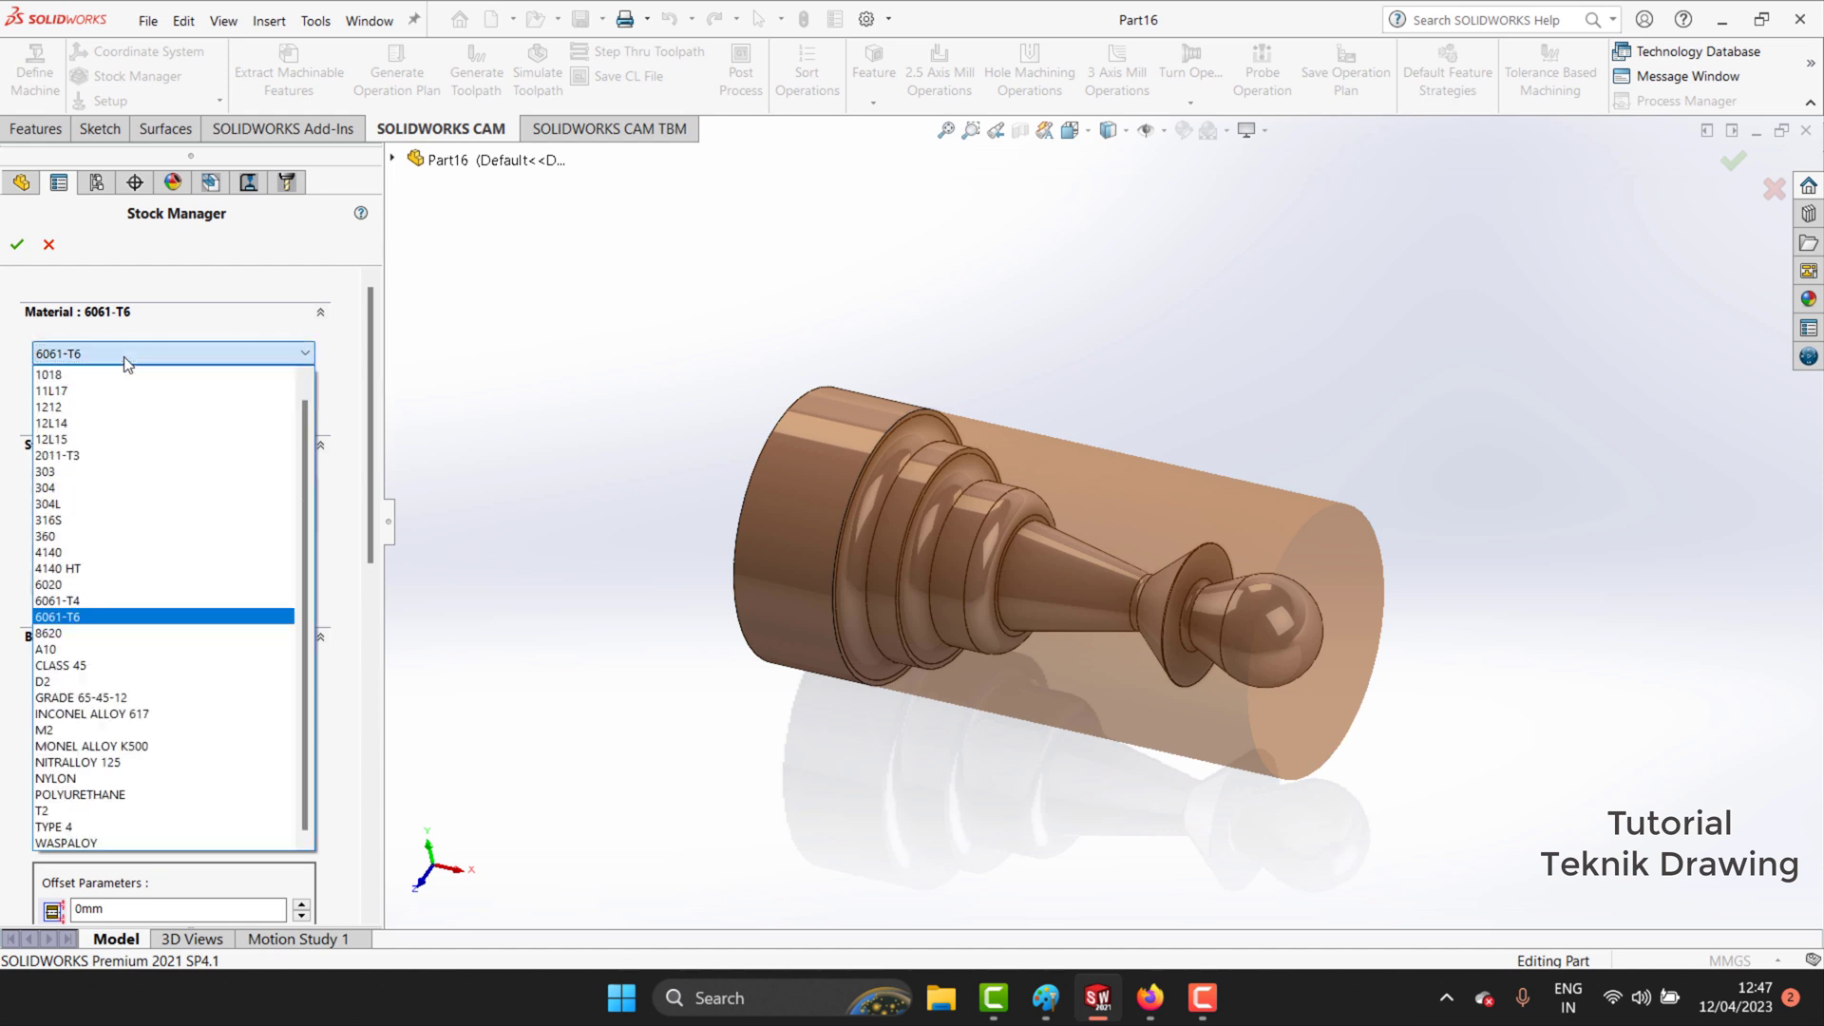
scroll(156, 698, down, 2)
scroll(157, 698, down, 2)
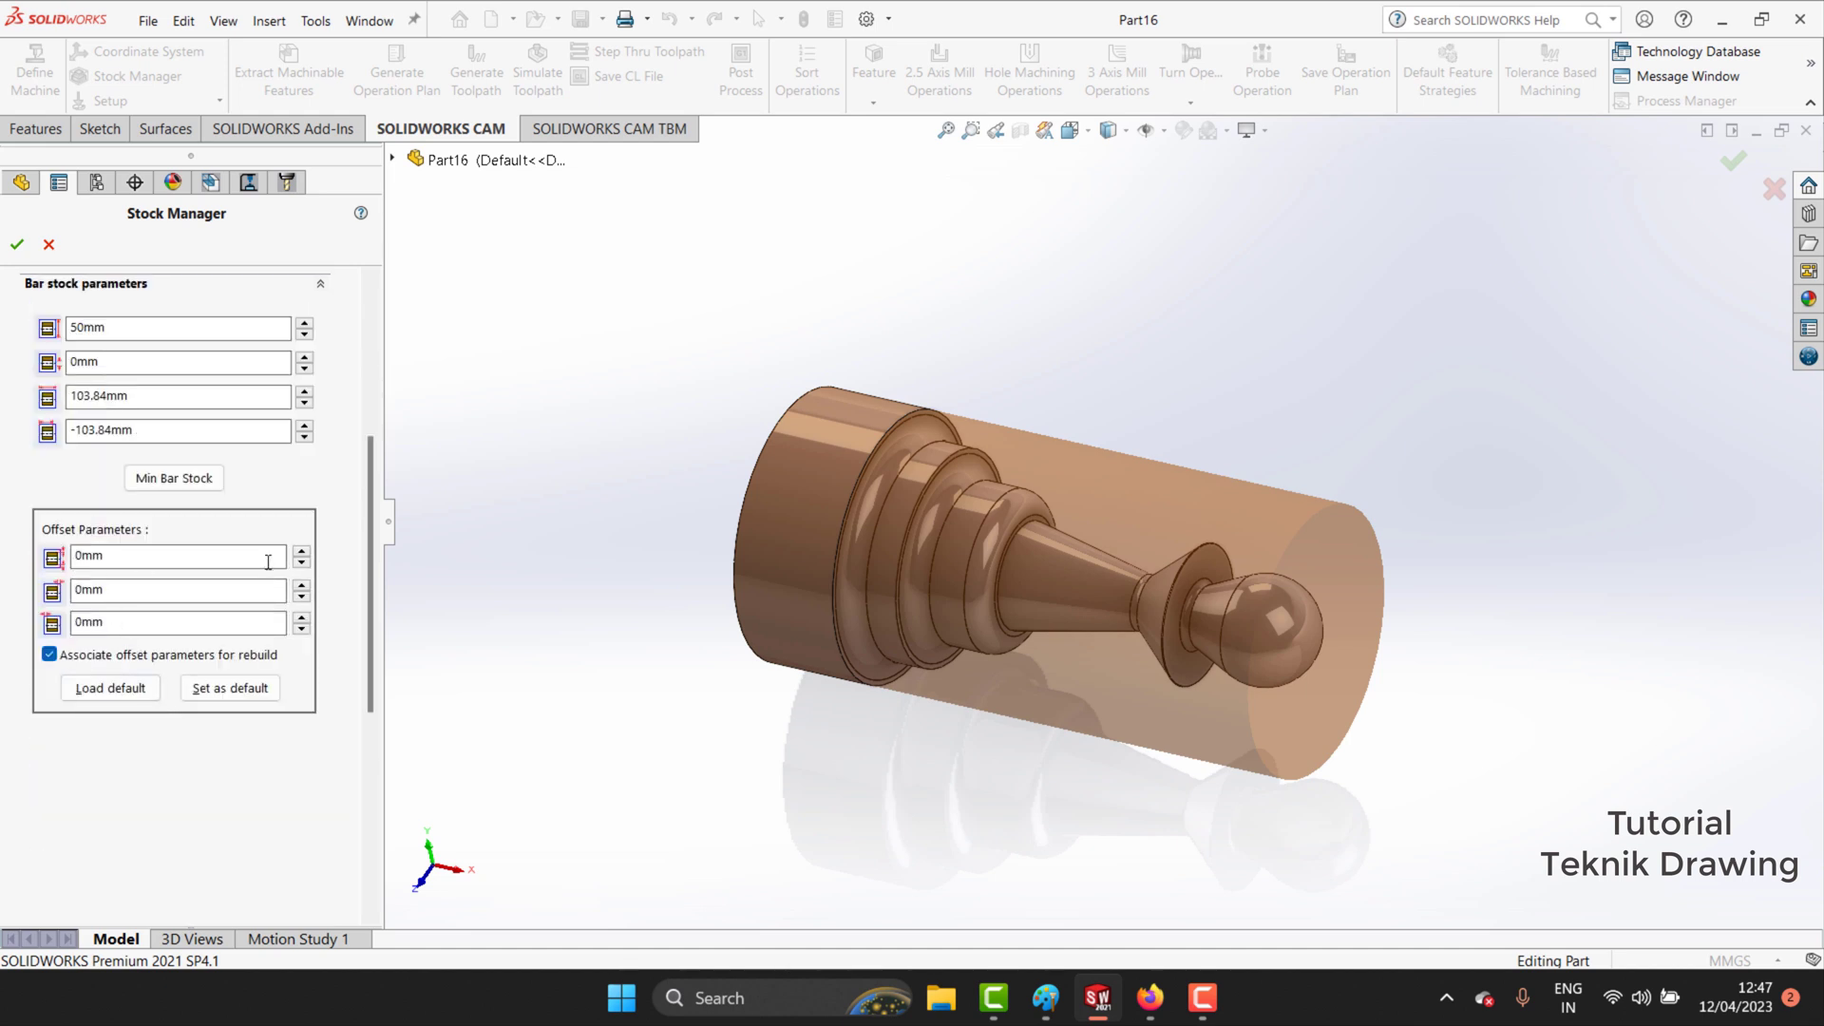
Set the bar stock offsets to 10mm, 10mm and 70mm and accept.
click(300, 554)
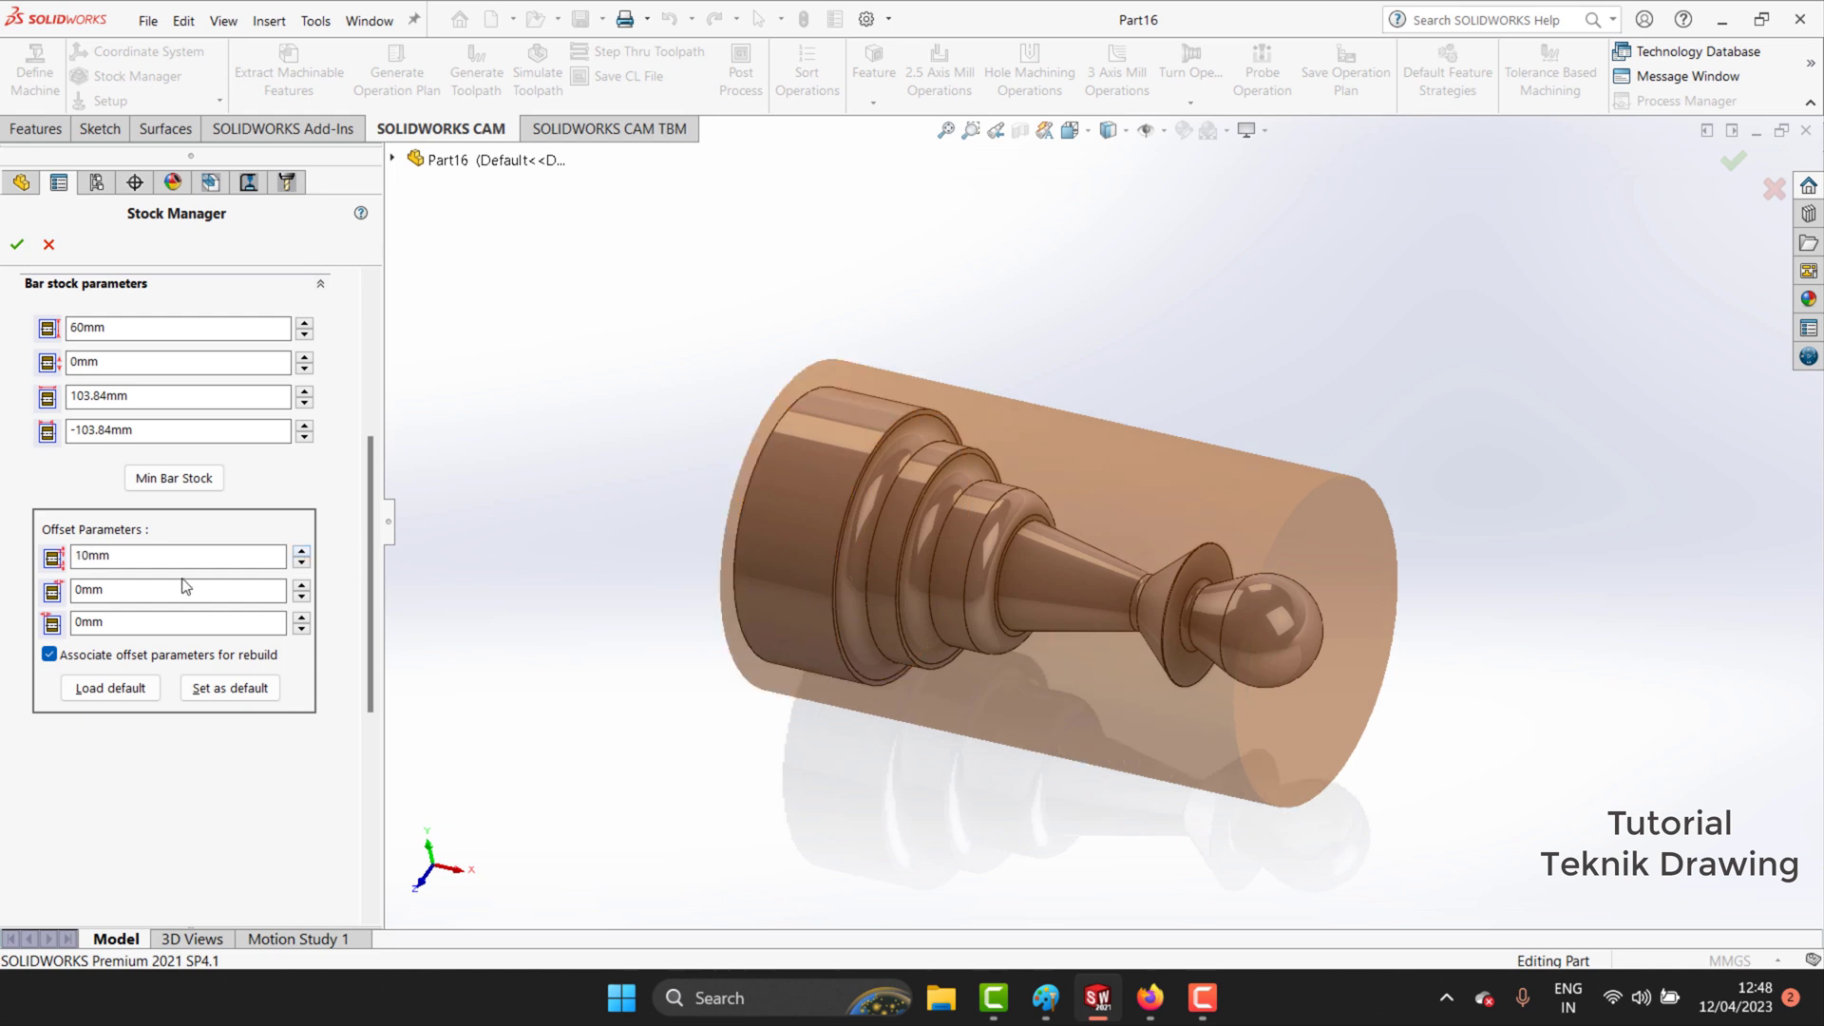
click(301, 585)
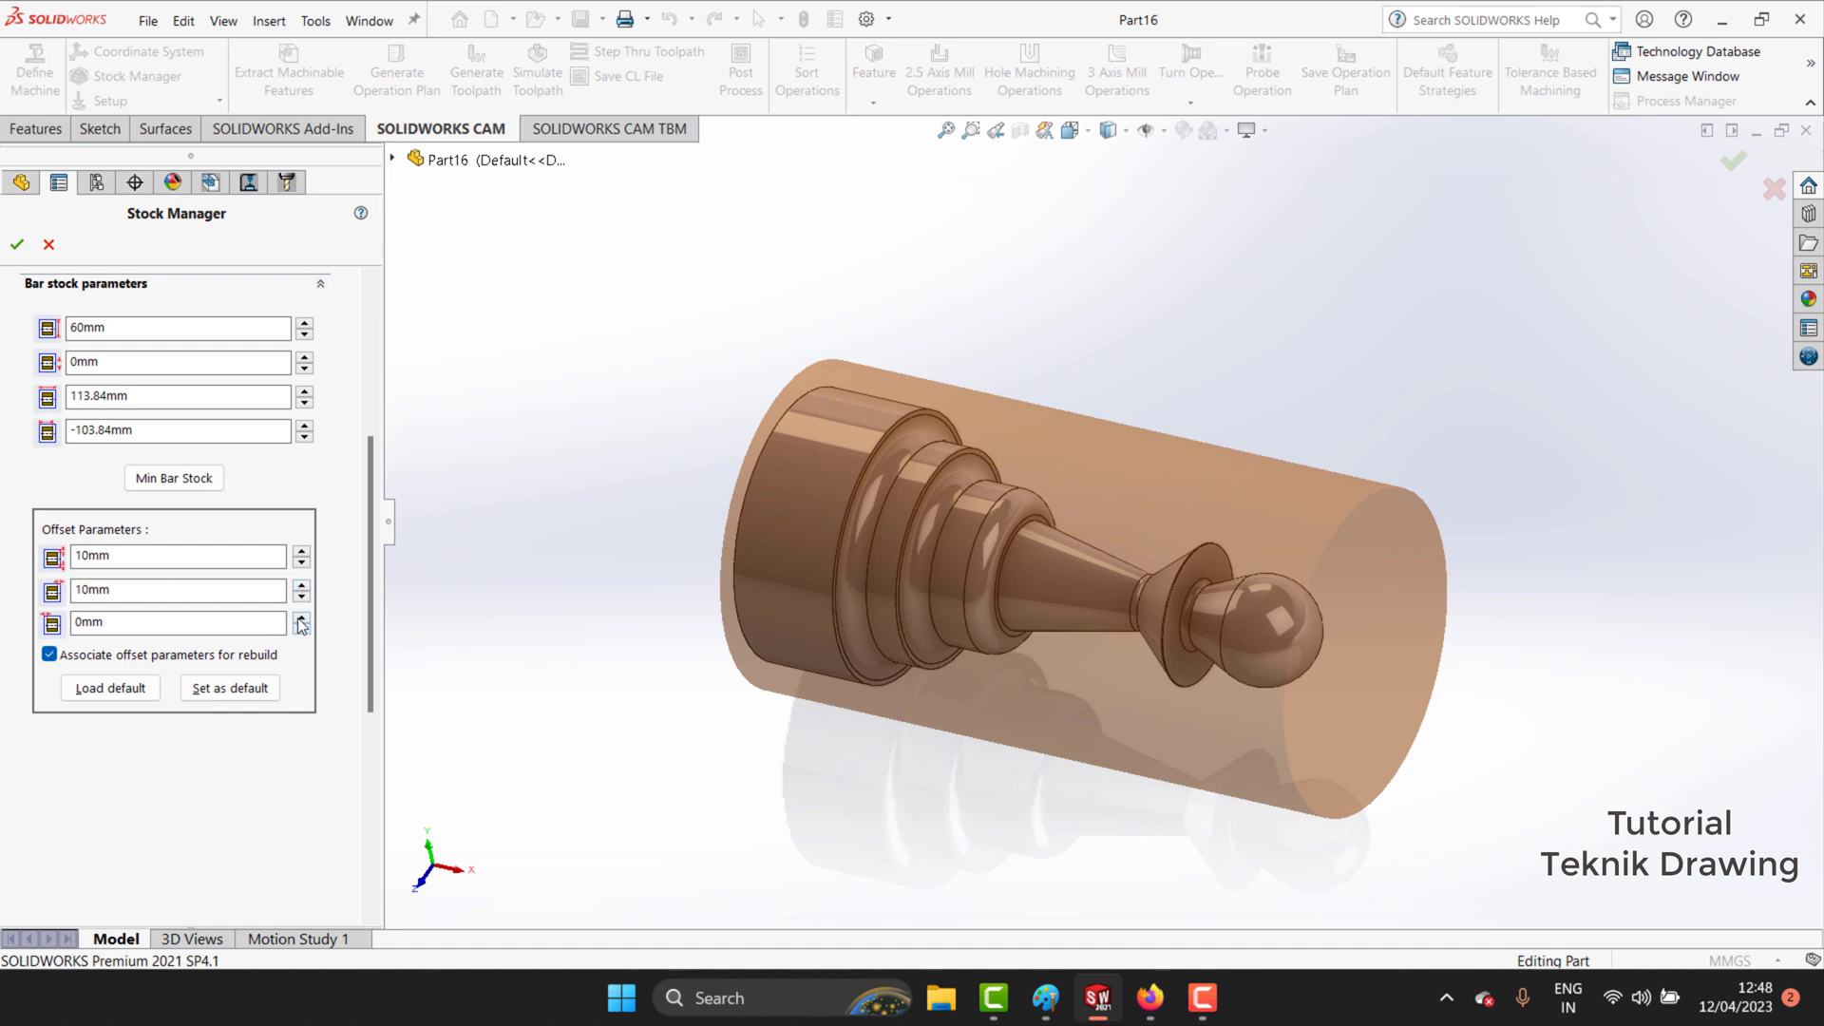
click(300, 617)
click(300, 619)
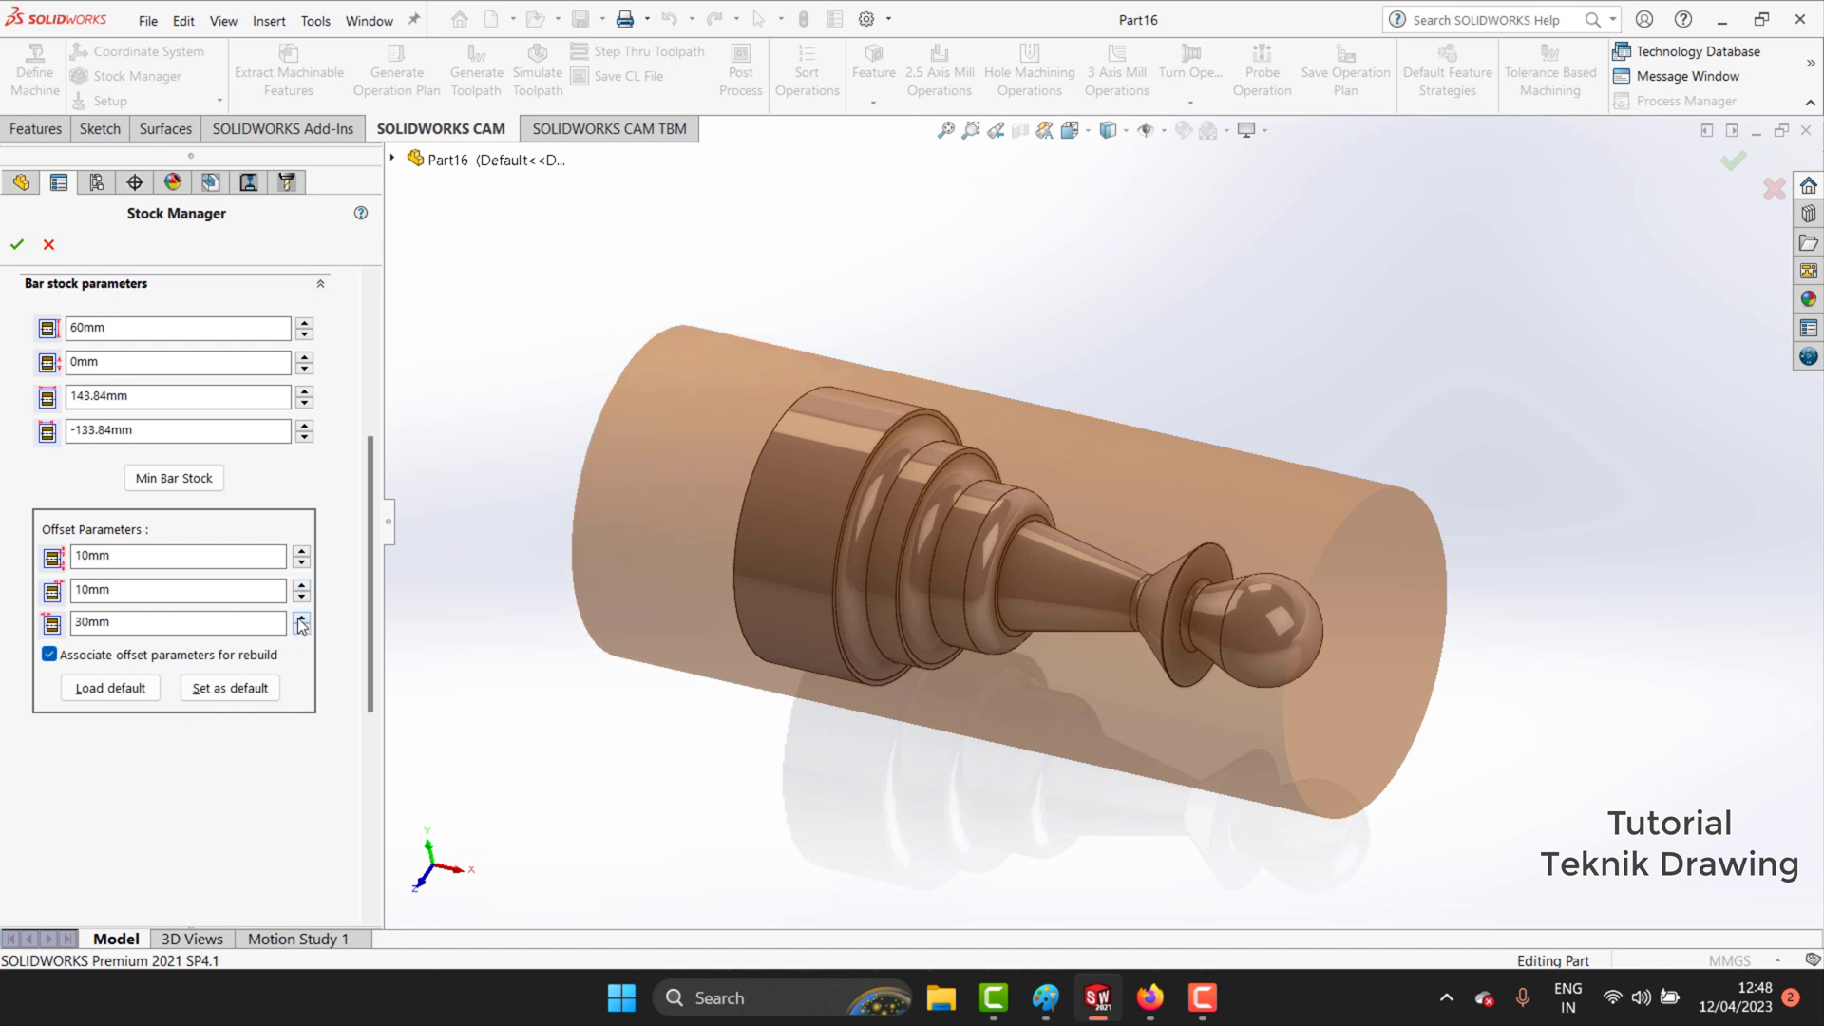
click(300, 619)
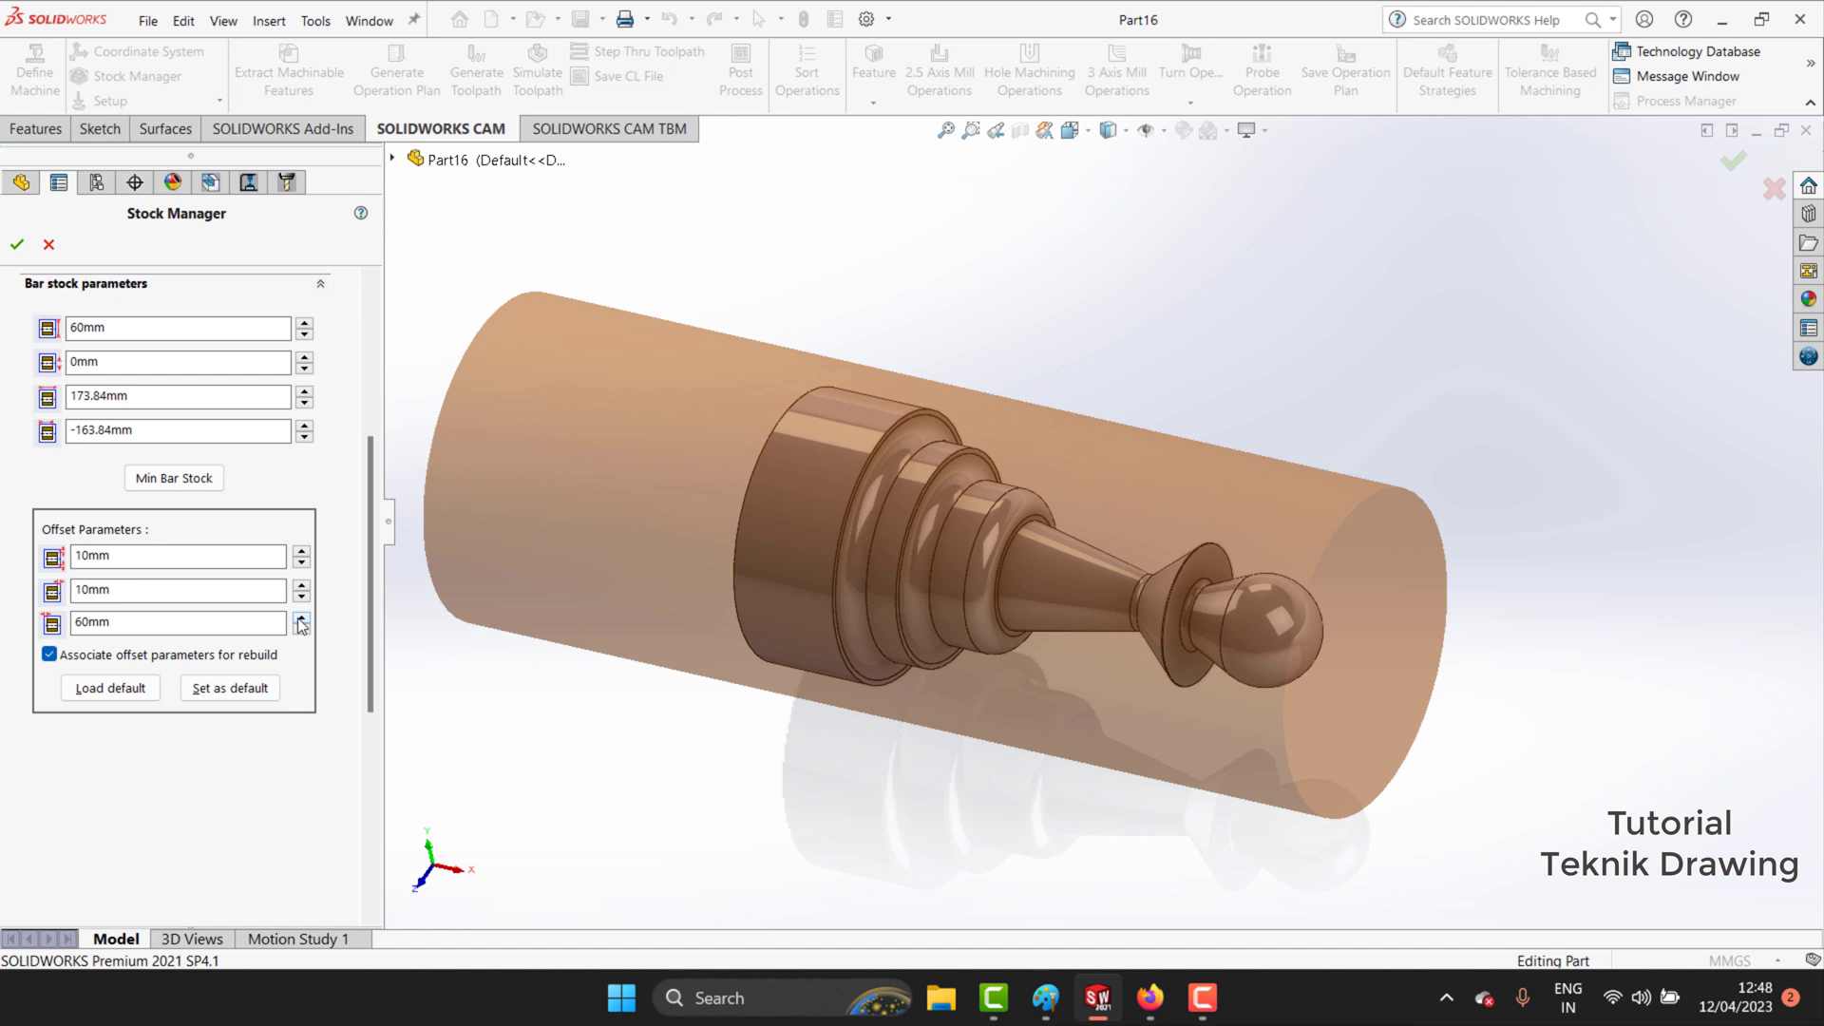
click(300, 618)
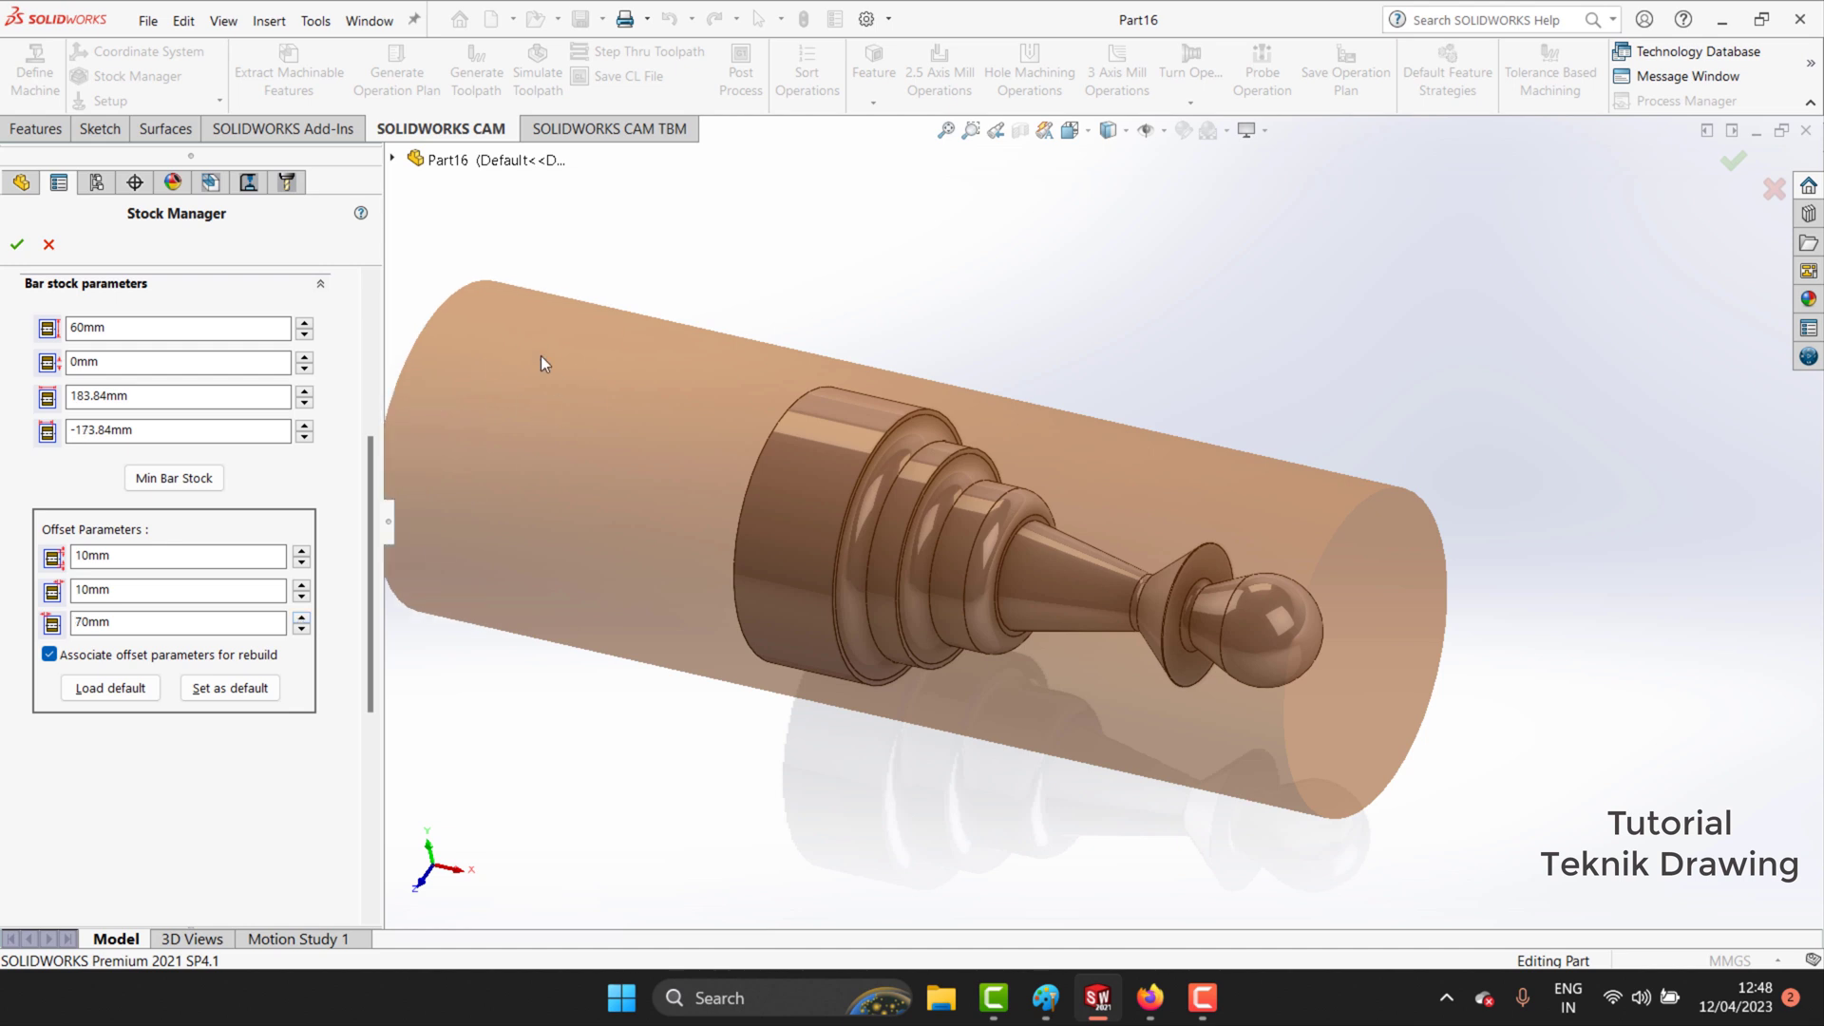
click(17, 244)
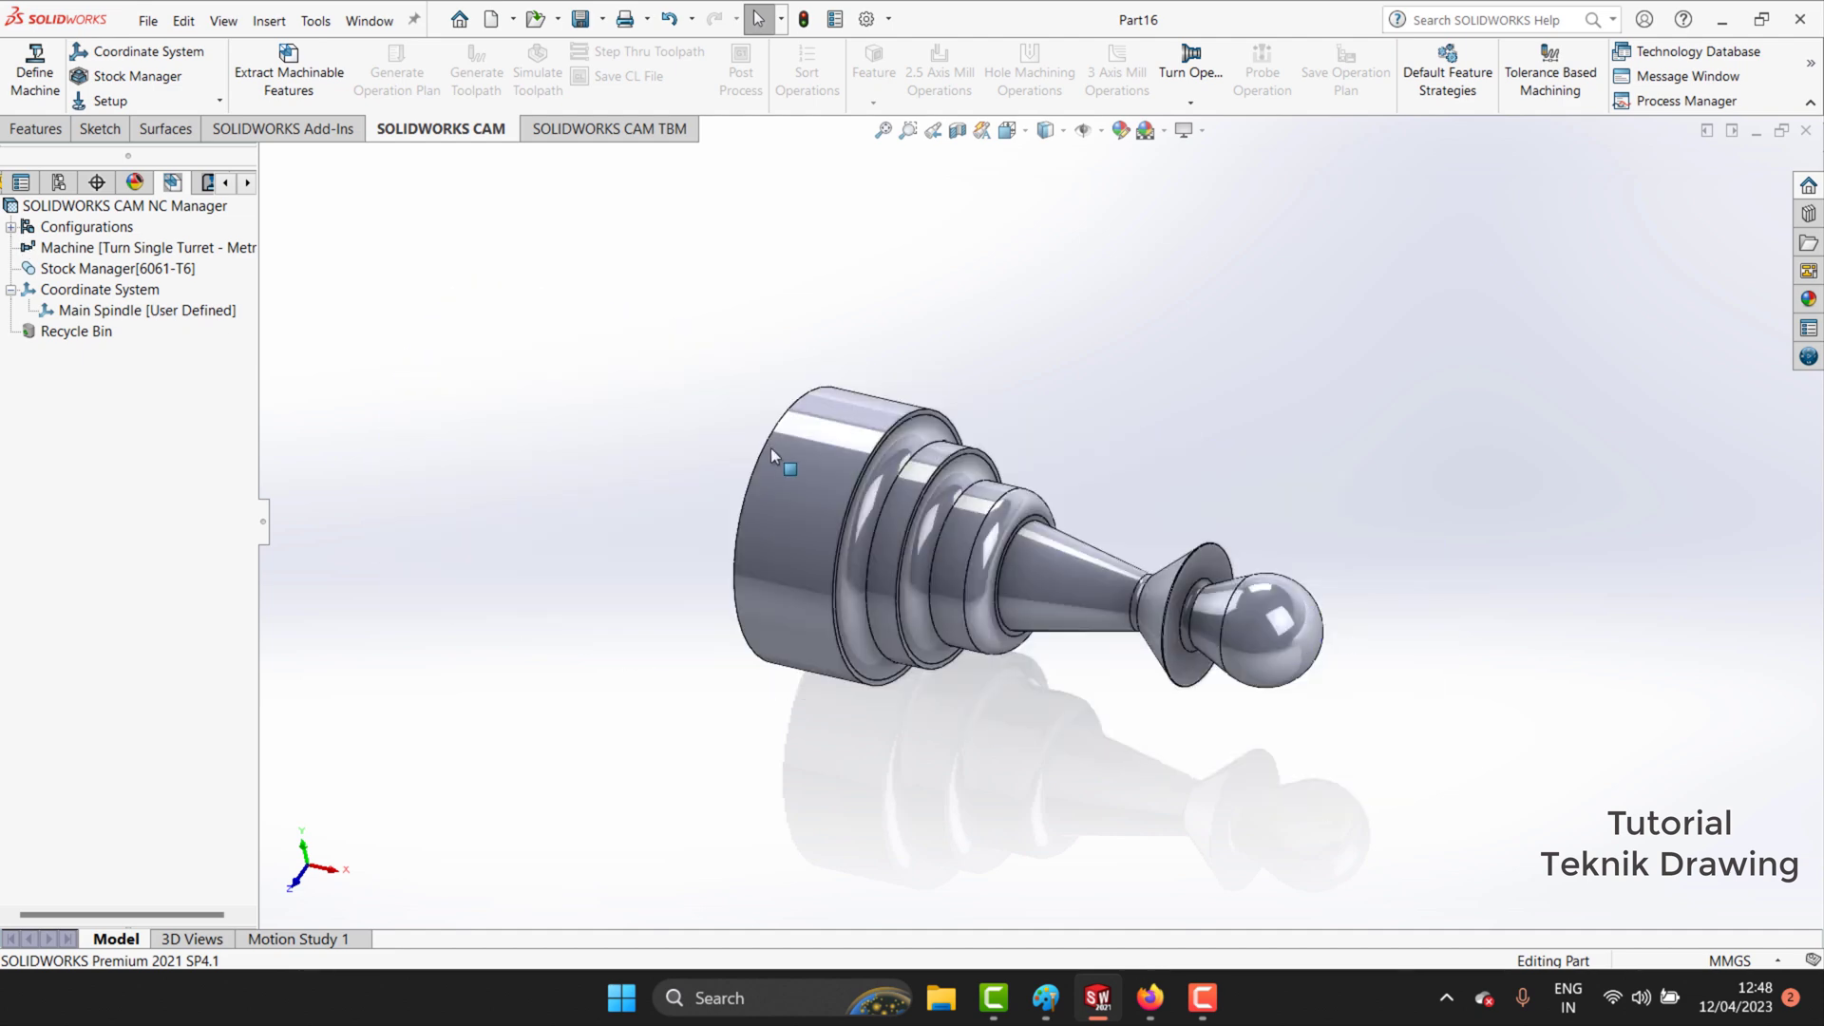
Preview the lathe chuck and coordinate system, then bring up Main Spindle's options.
click(101, 248)
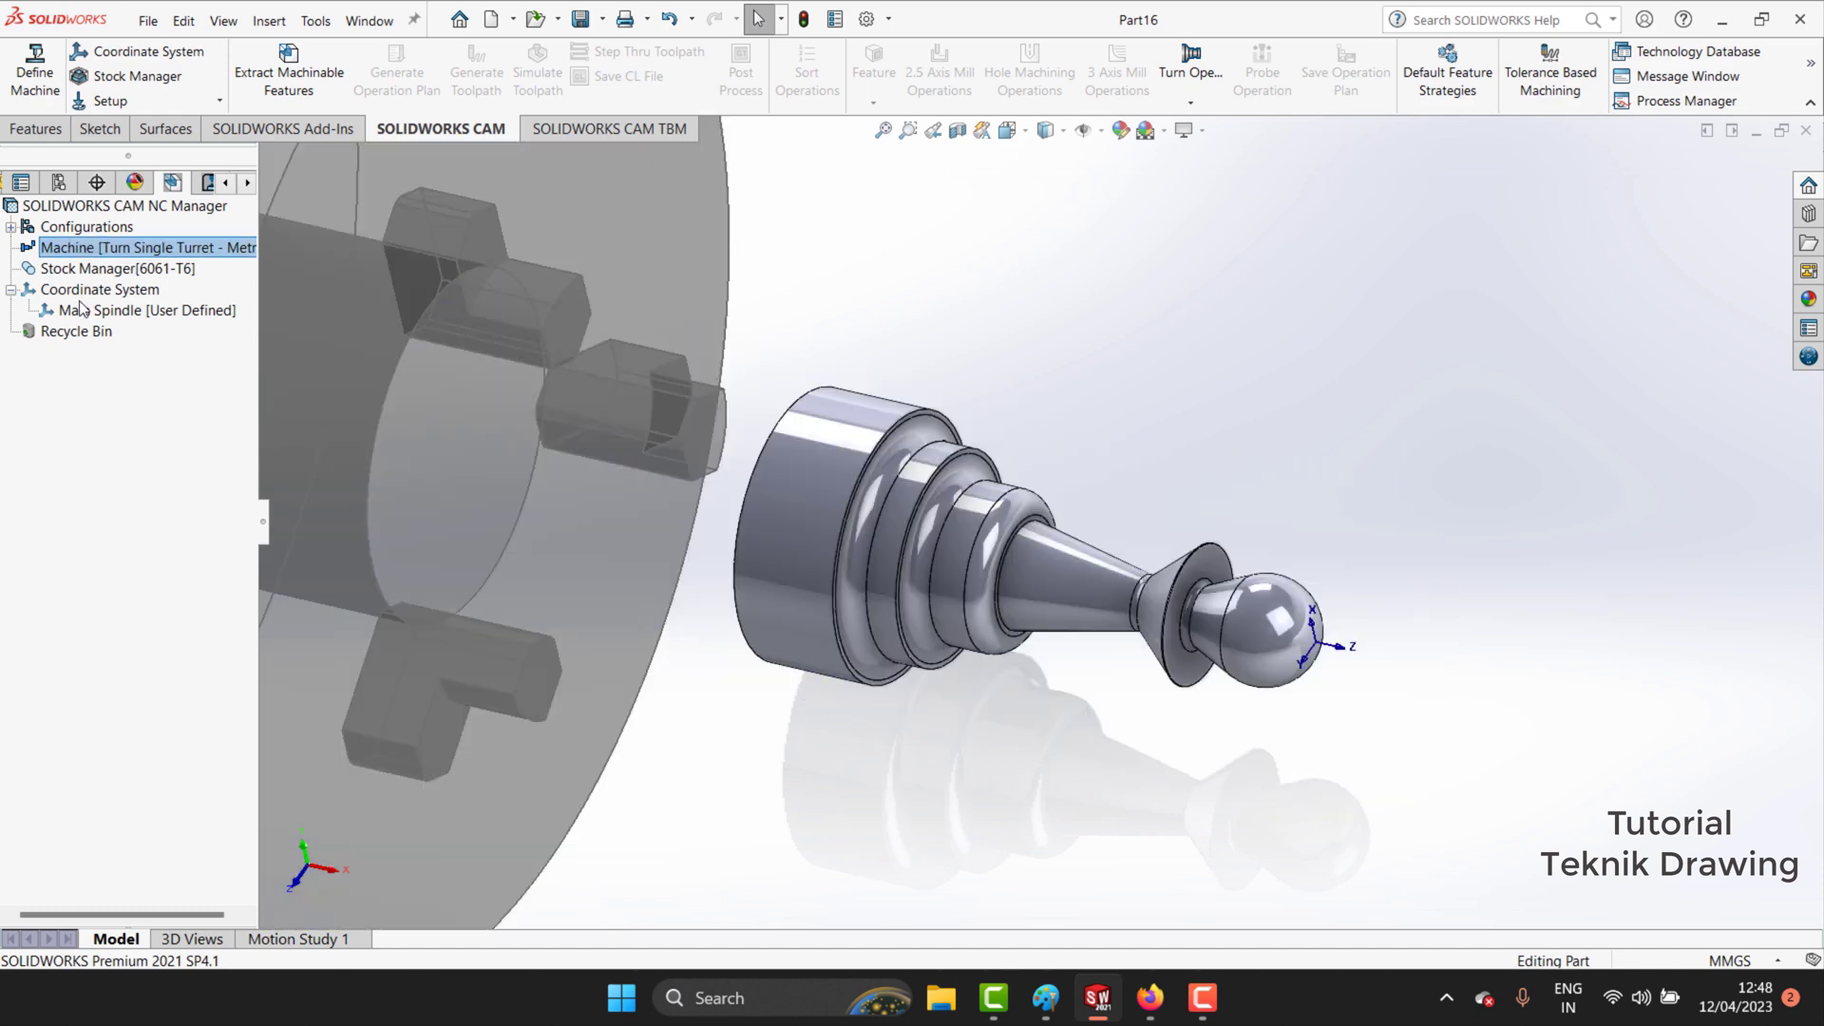
click(84, 291)
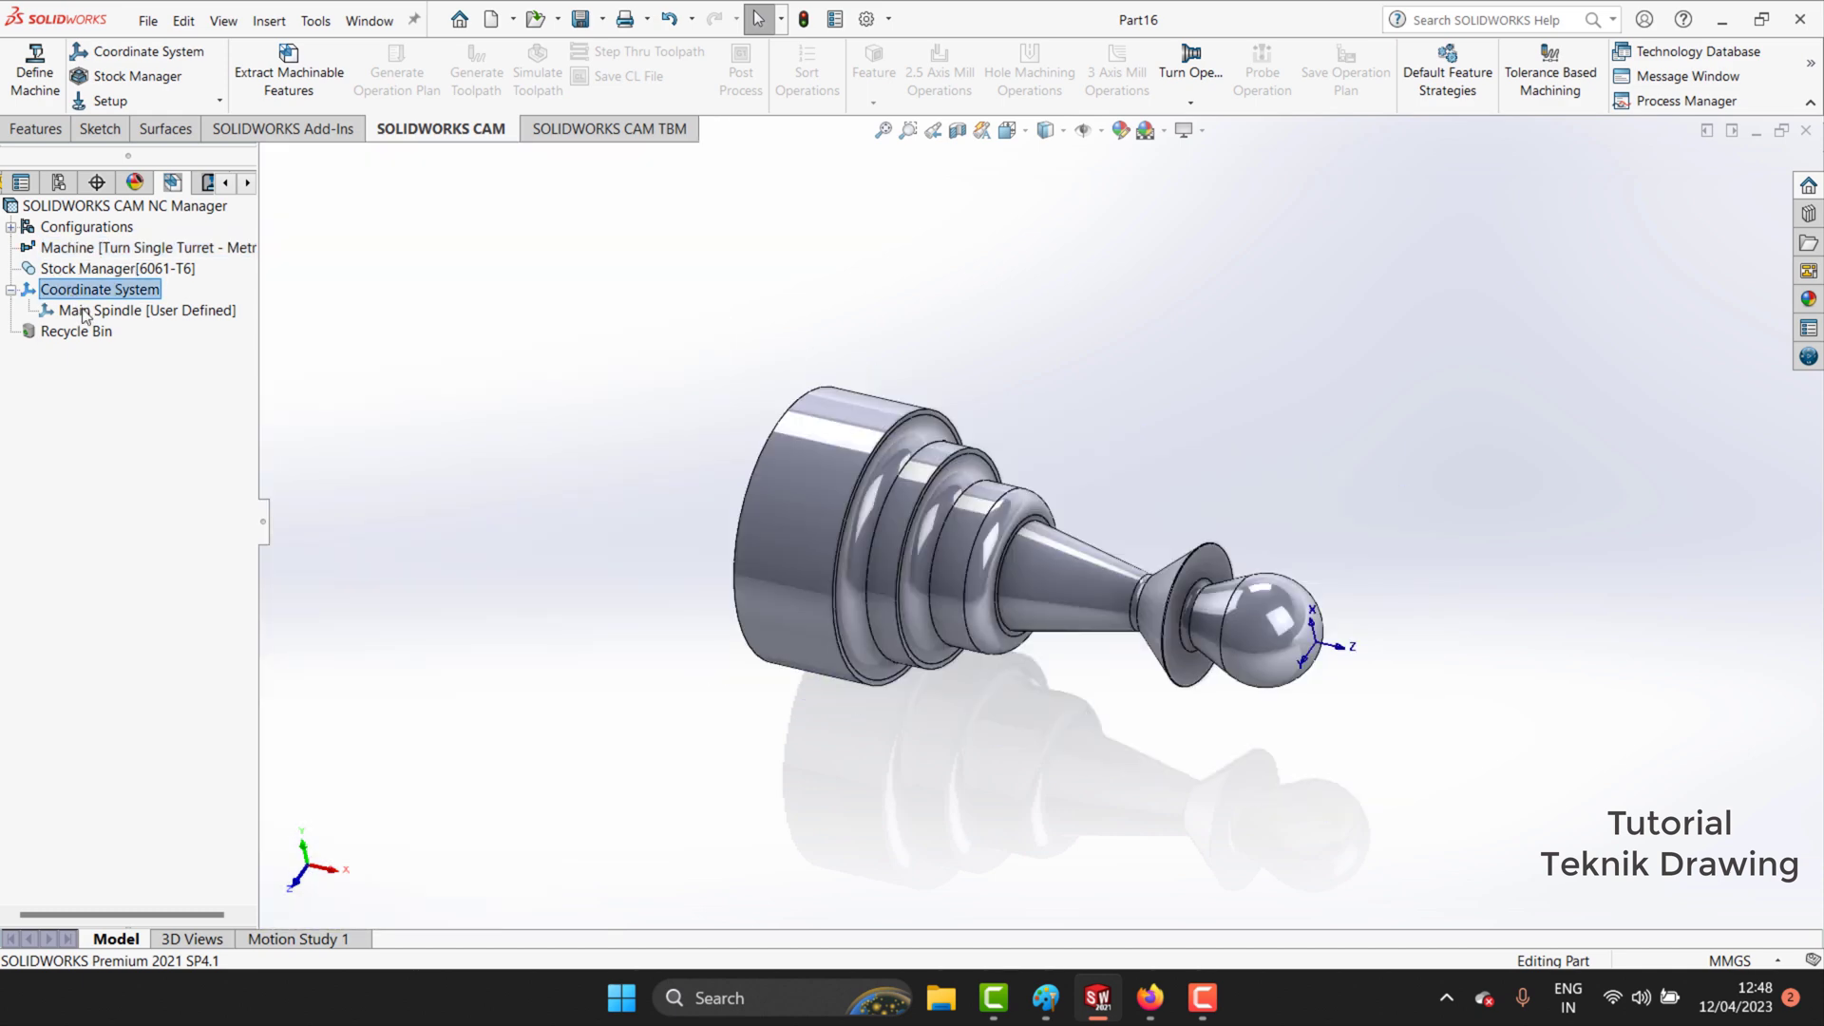
click(83, 316)
right_click(121, 317)
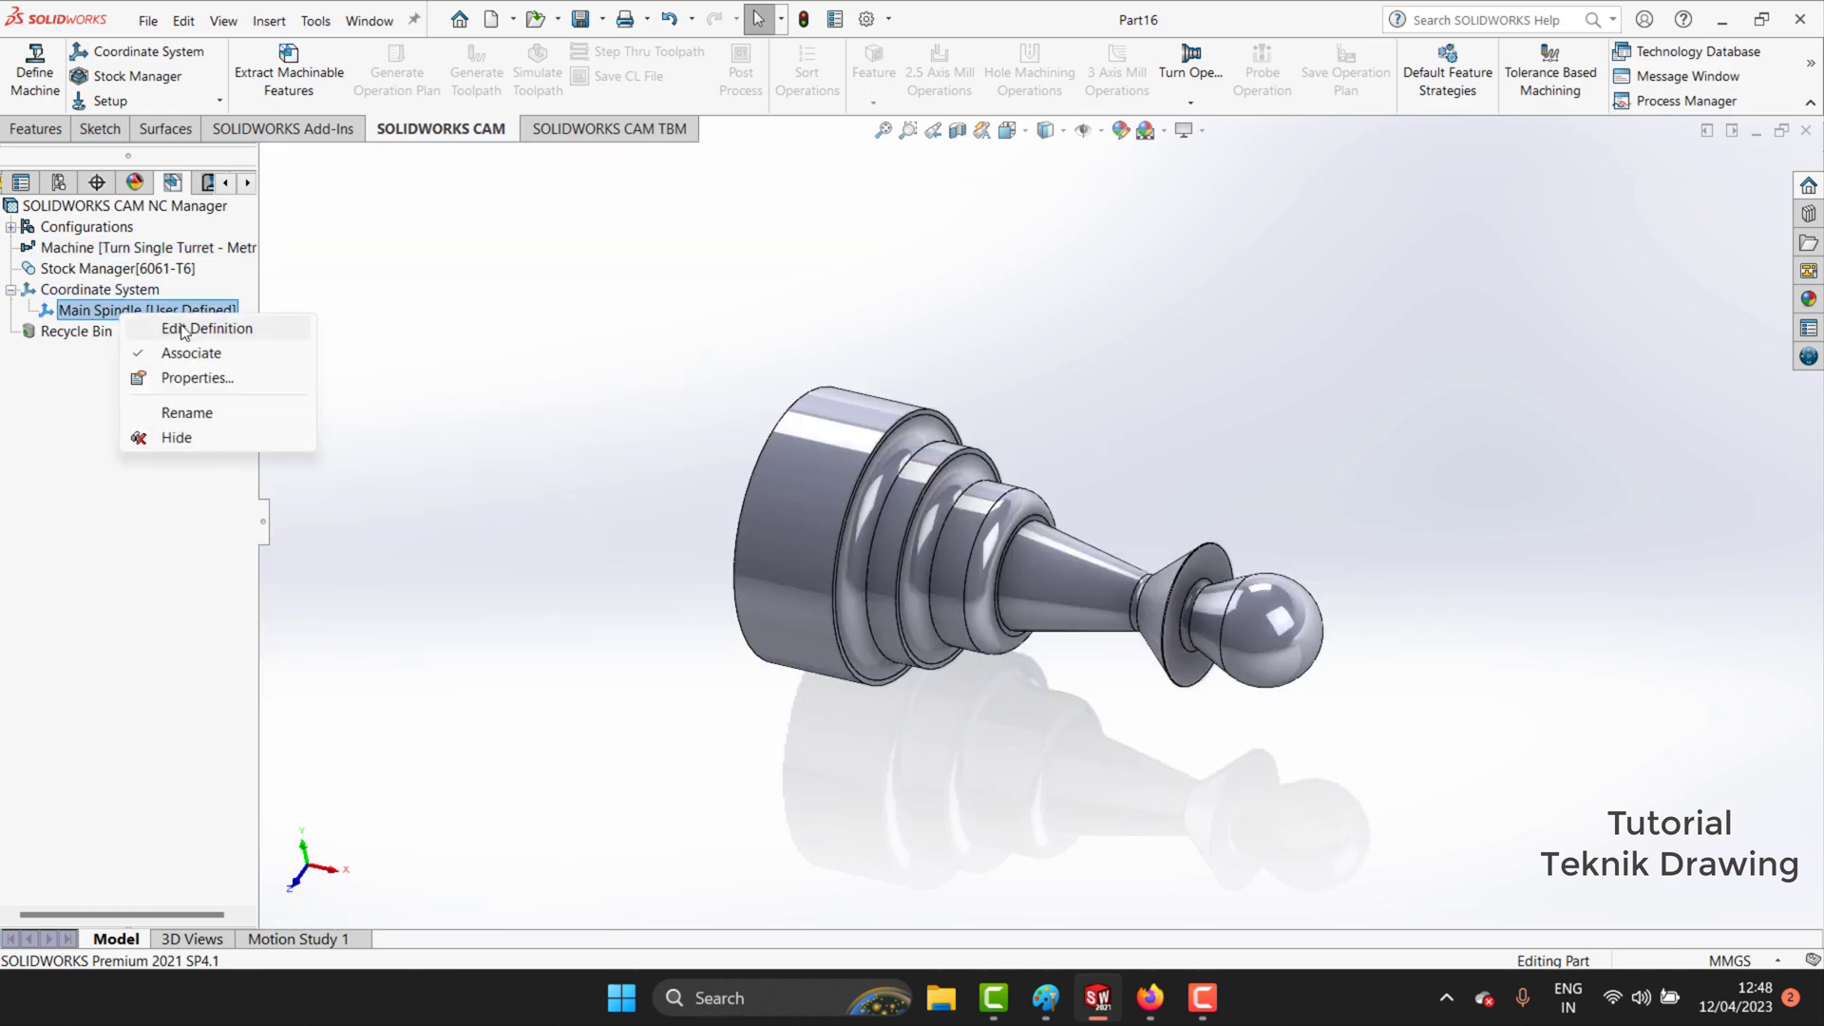
Redefine the Main Spindle coordinate system origin as a stock vertex and apply it.
click(183, 329)
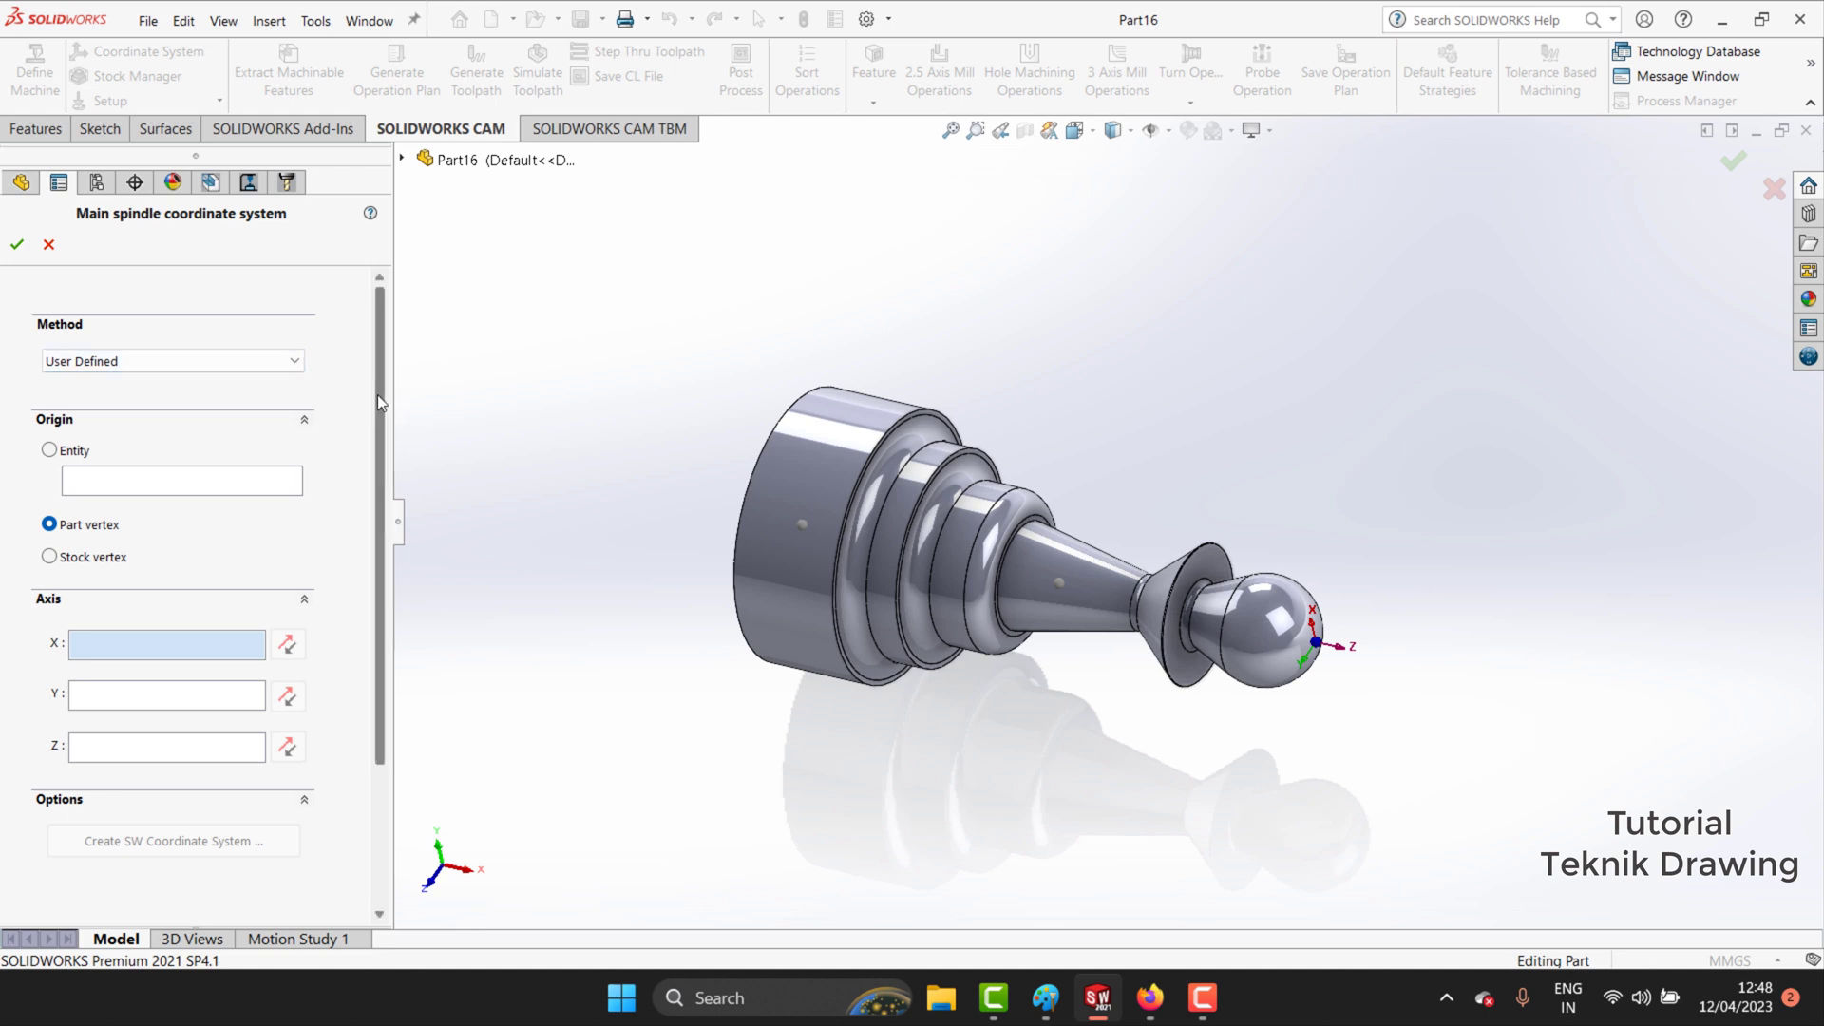
scroll(378, 395, down, 3)
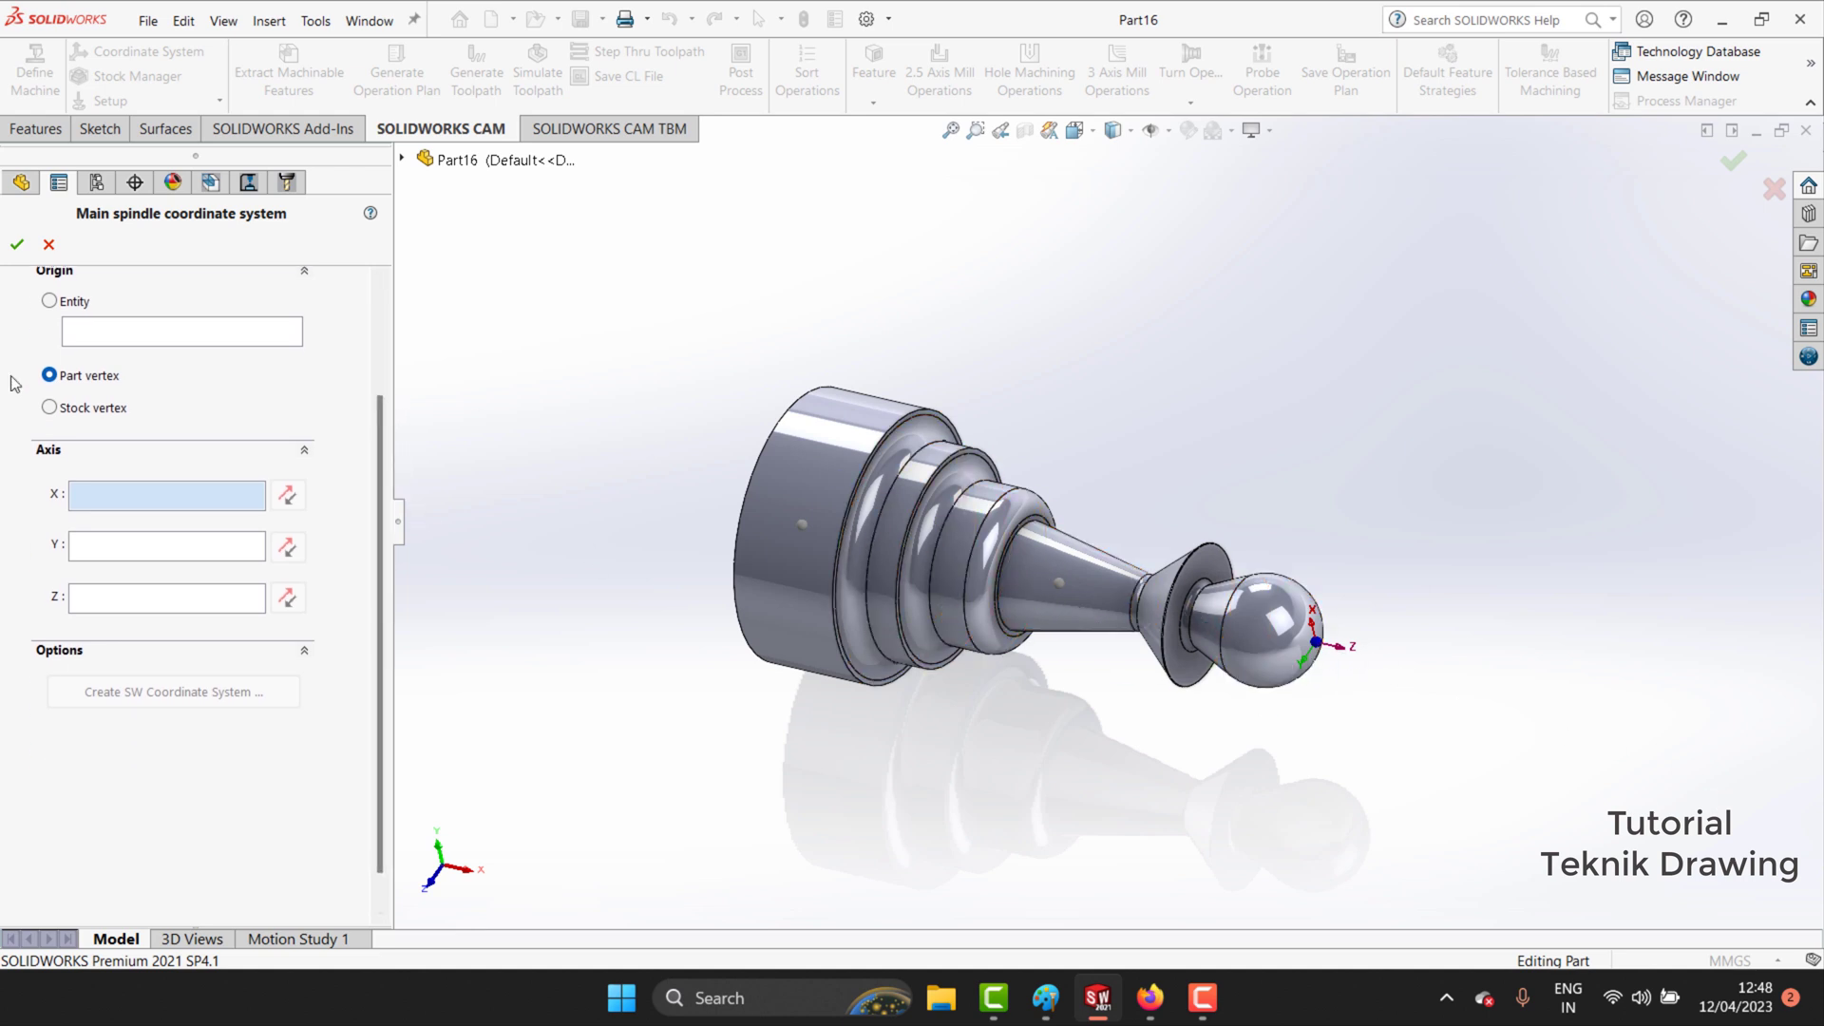
click(50, 407)
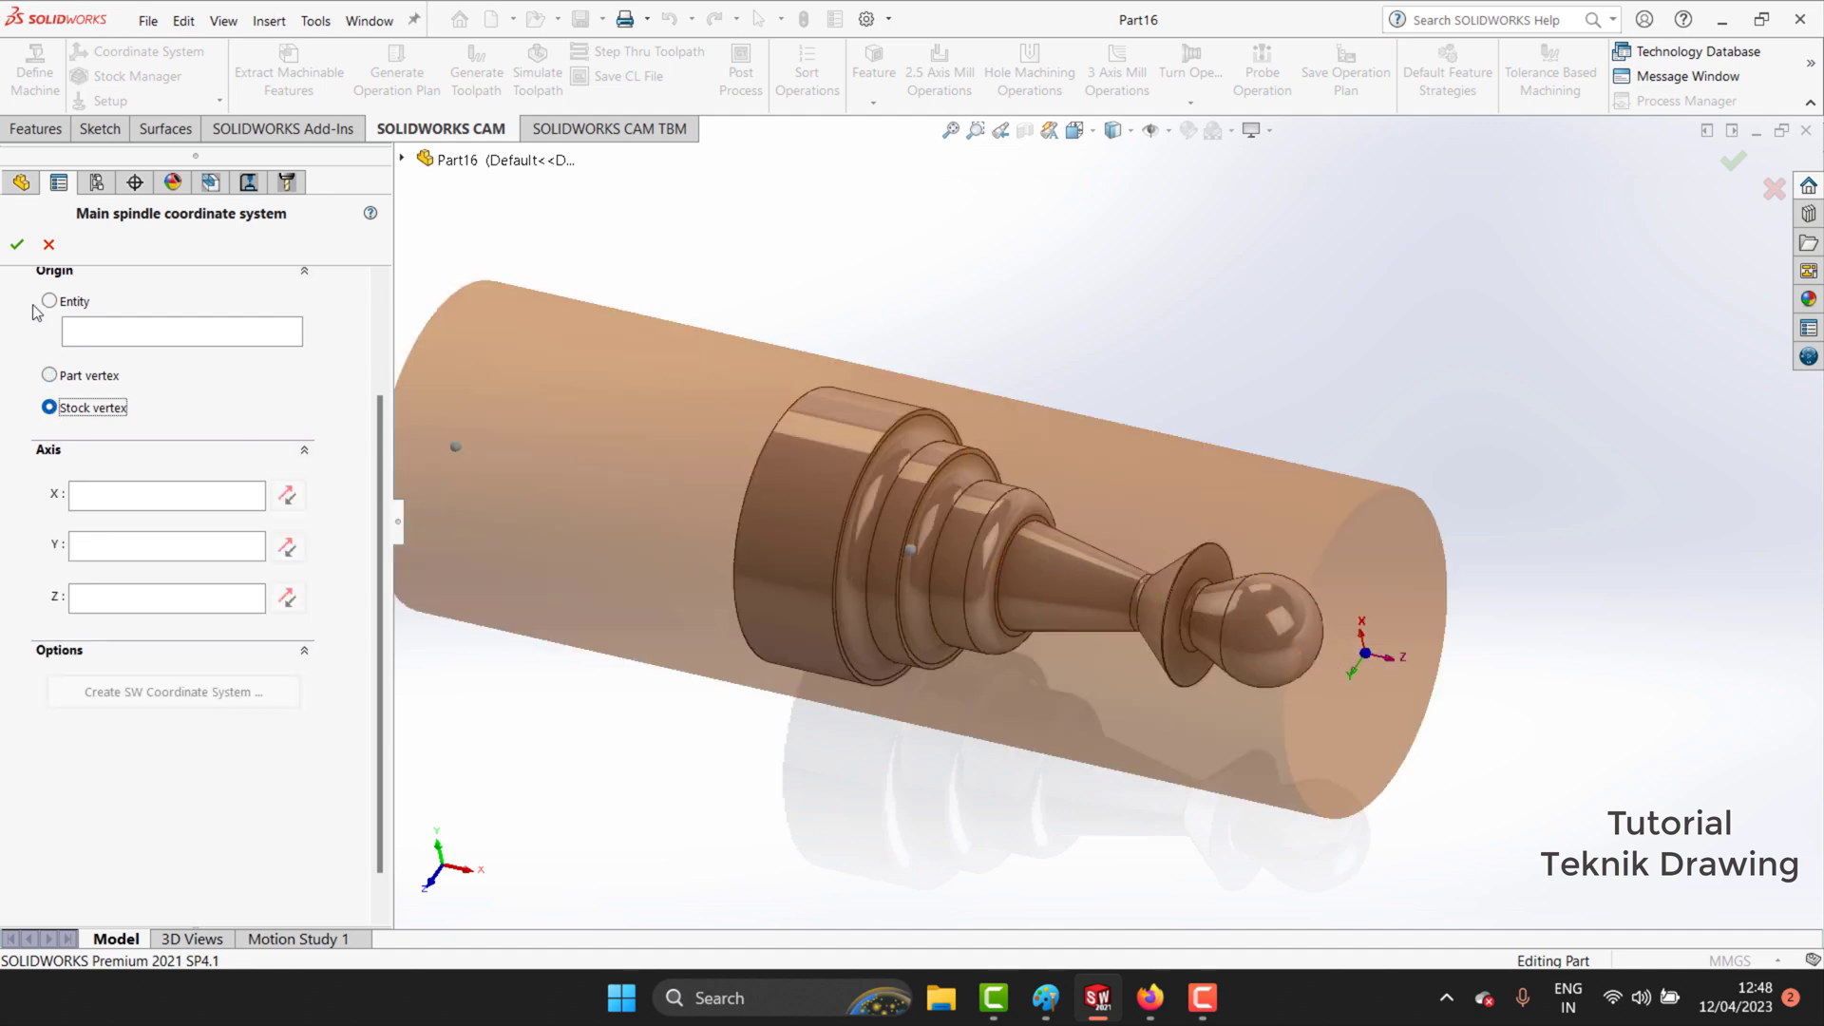
click(16, 244)
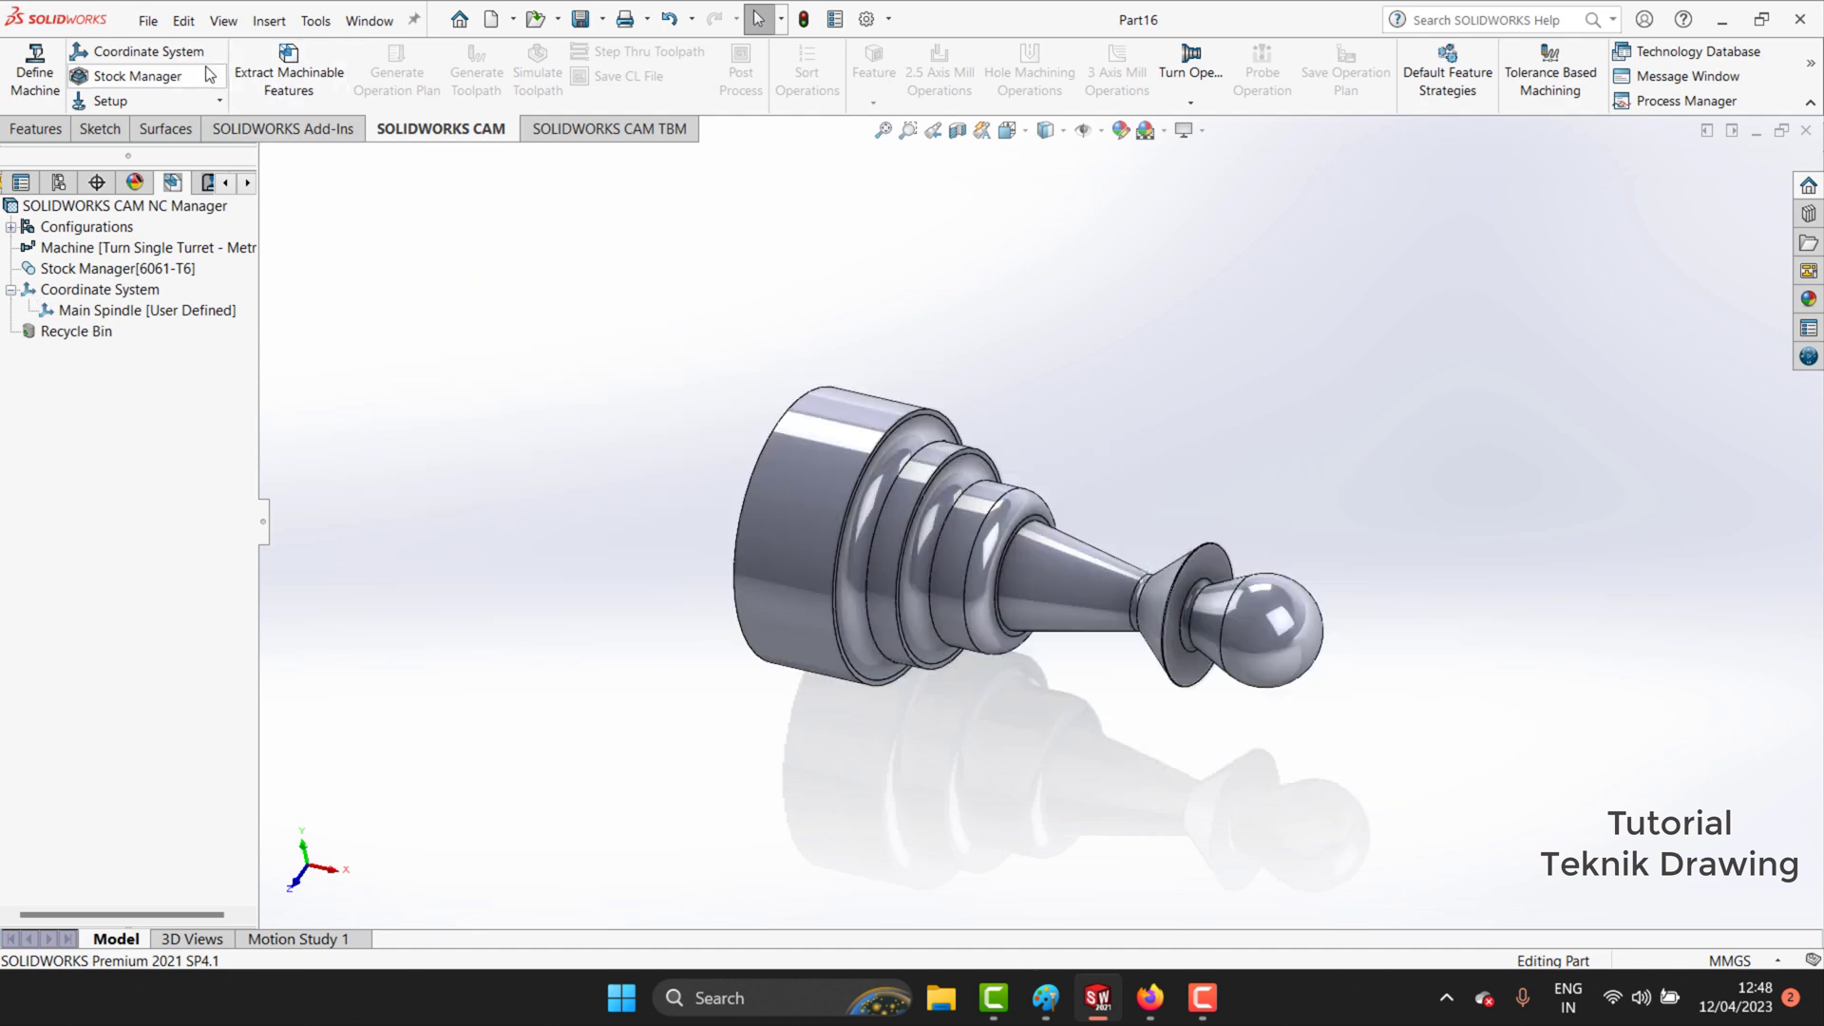
Extract machinable features and review OD Feature1 and CutOff Feature1 on the pawn.
click(276, 88)
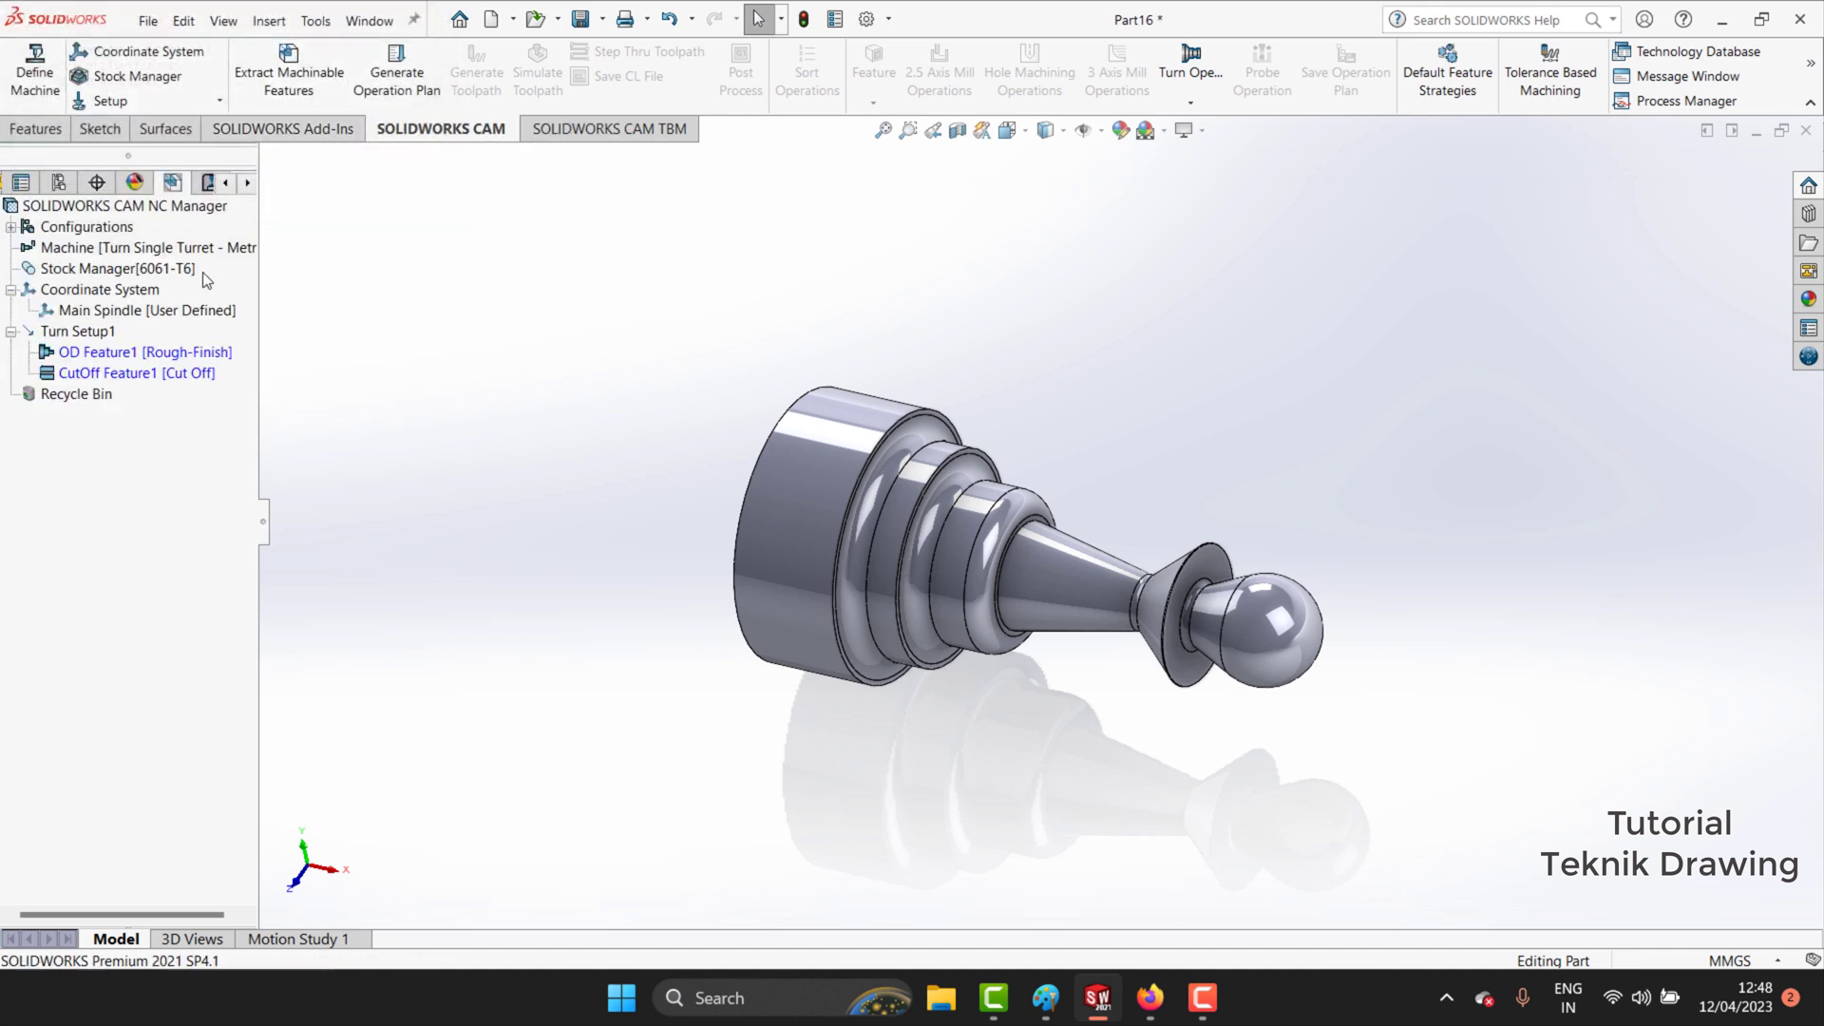
click(130, 357)
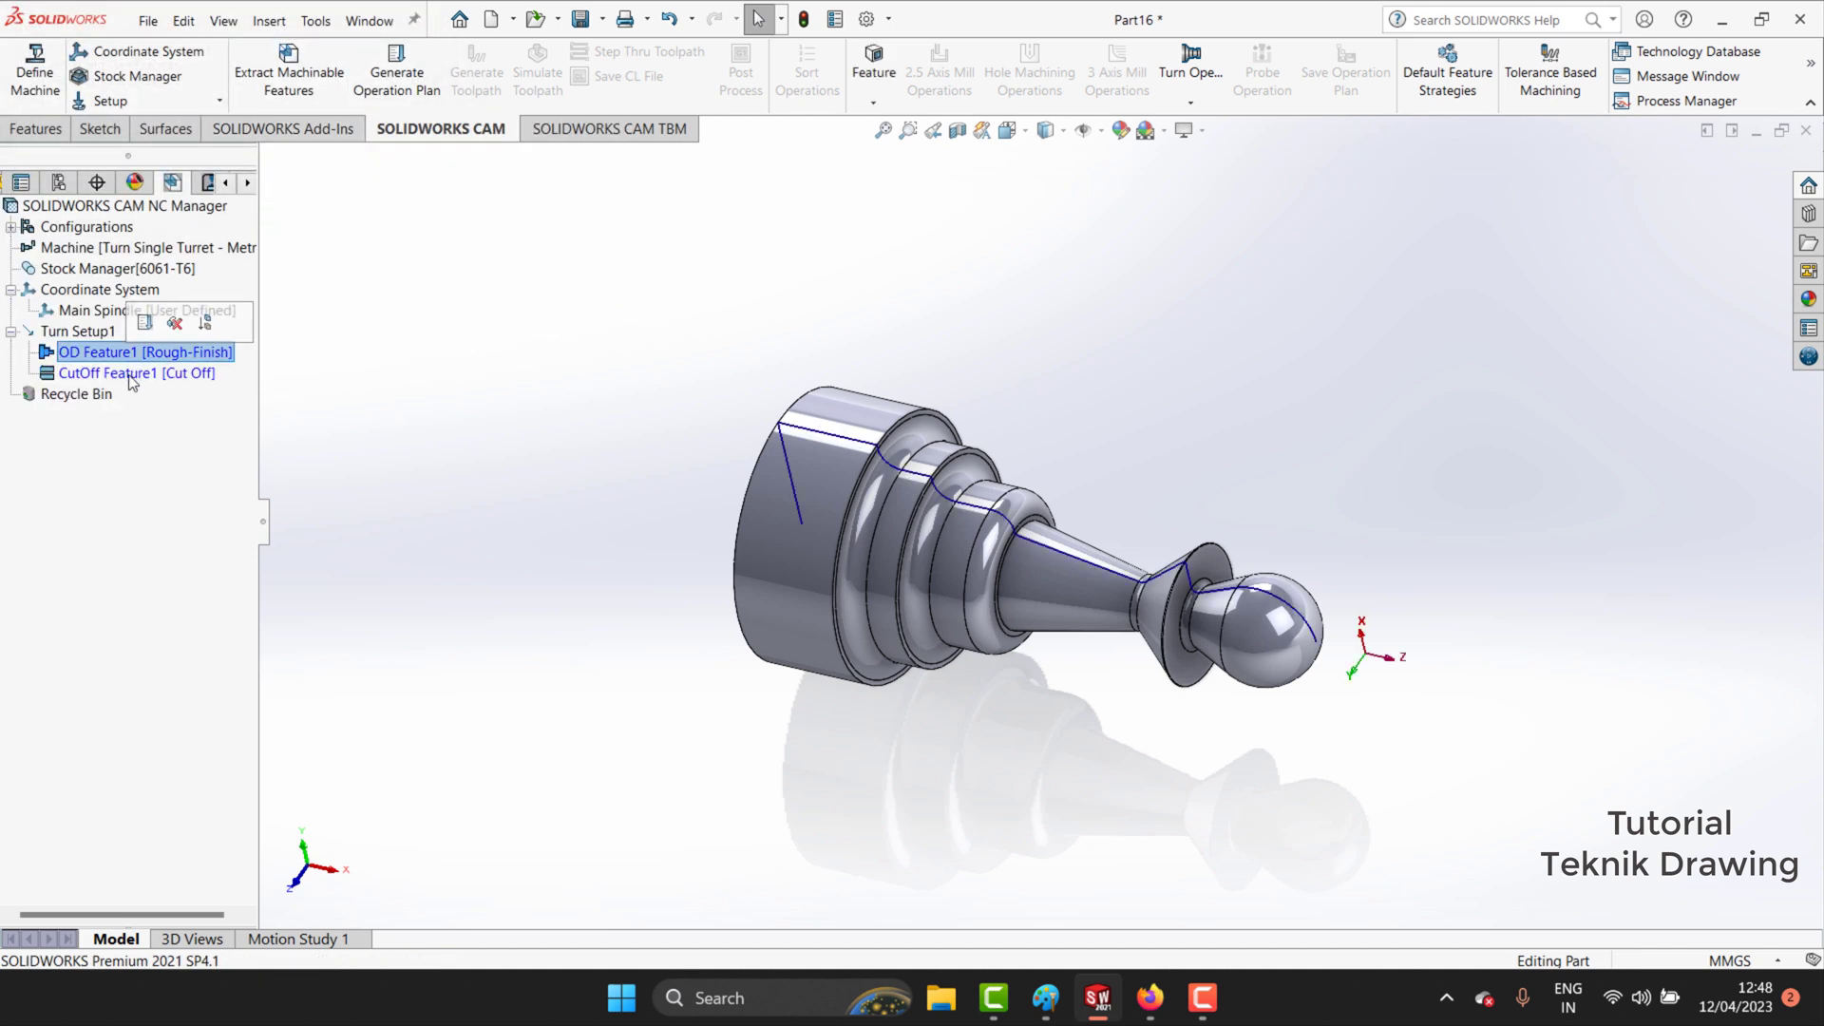
click(132, 378)
click(85, 352)
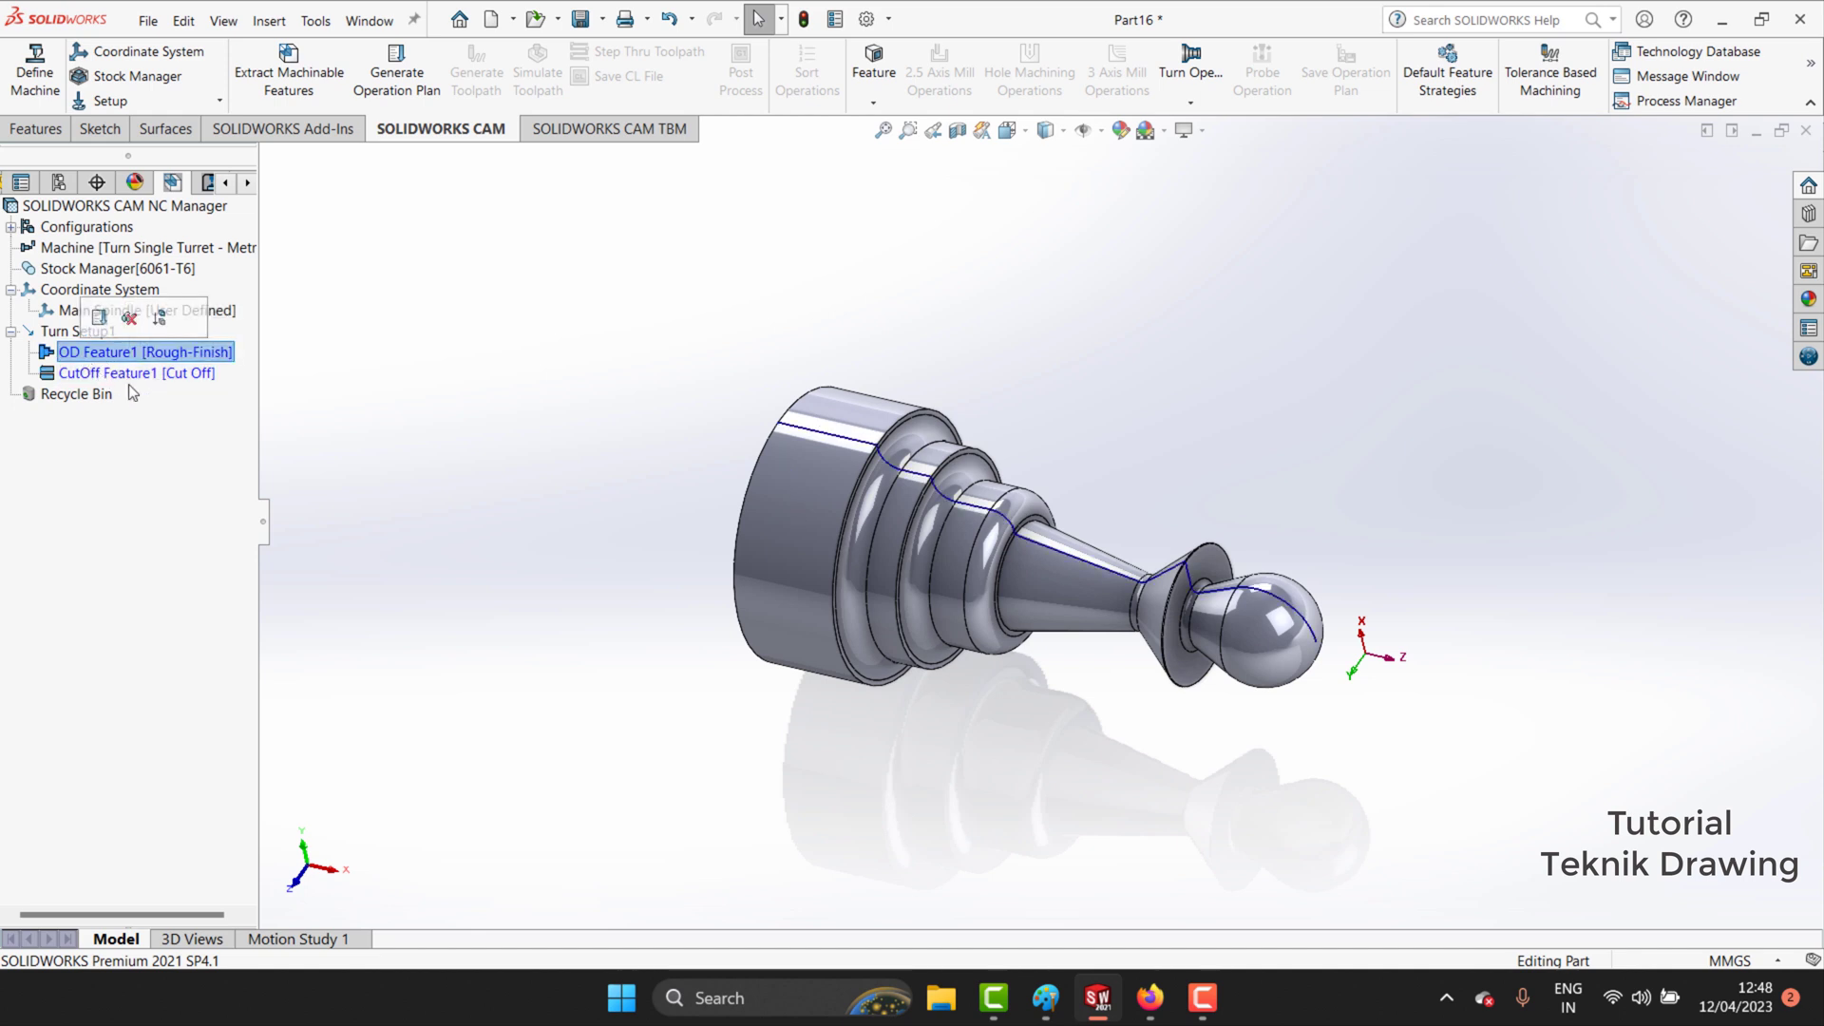
click(109, 376)
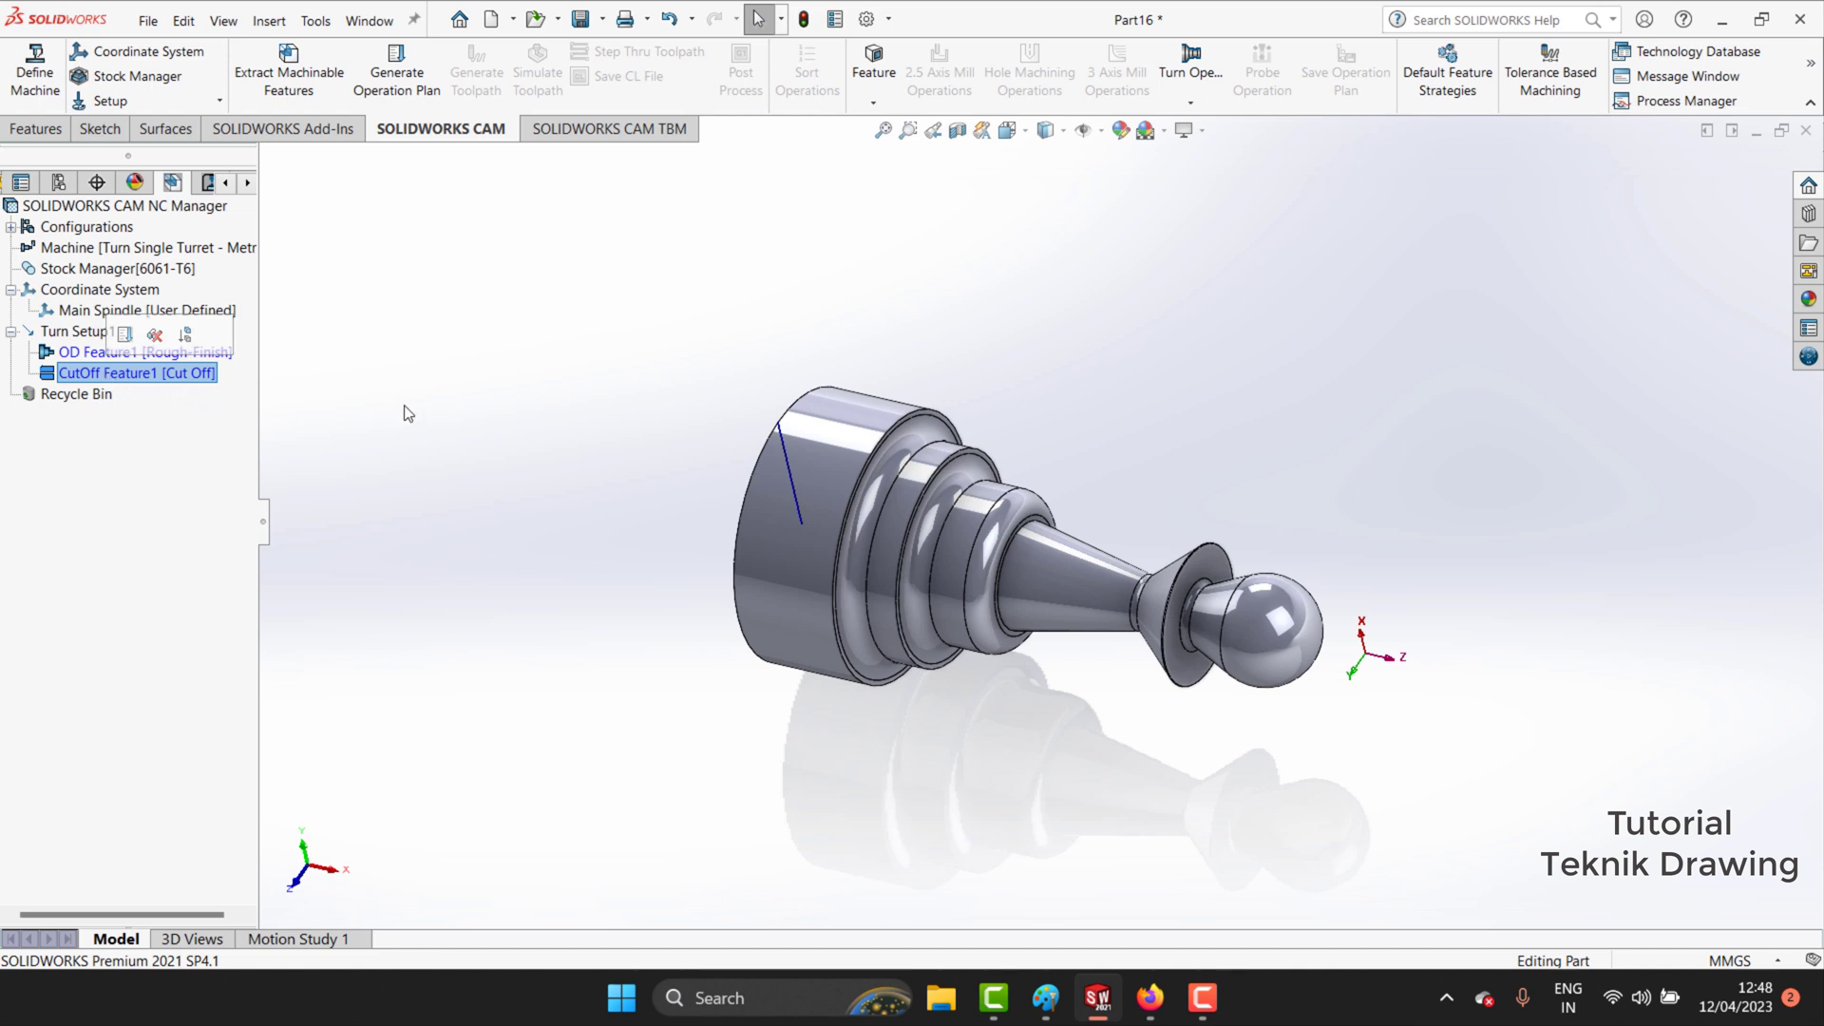
click(137, 353)
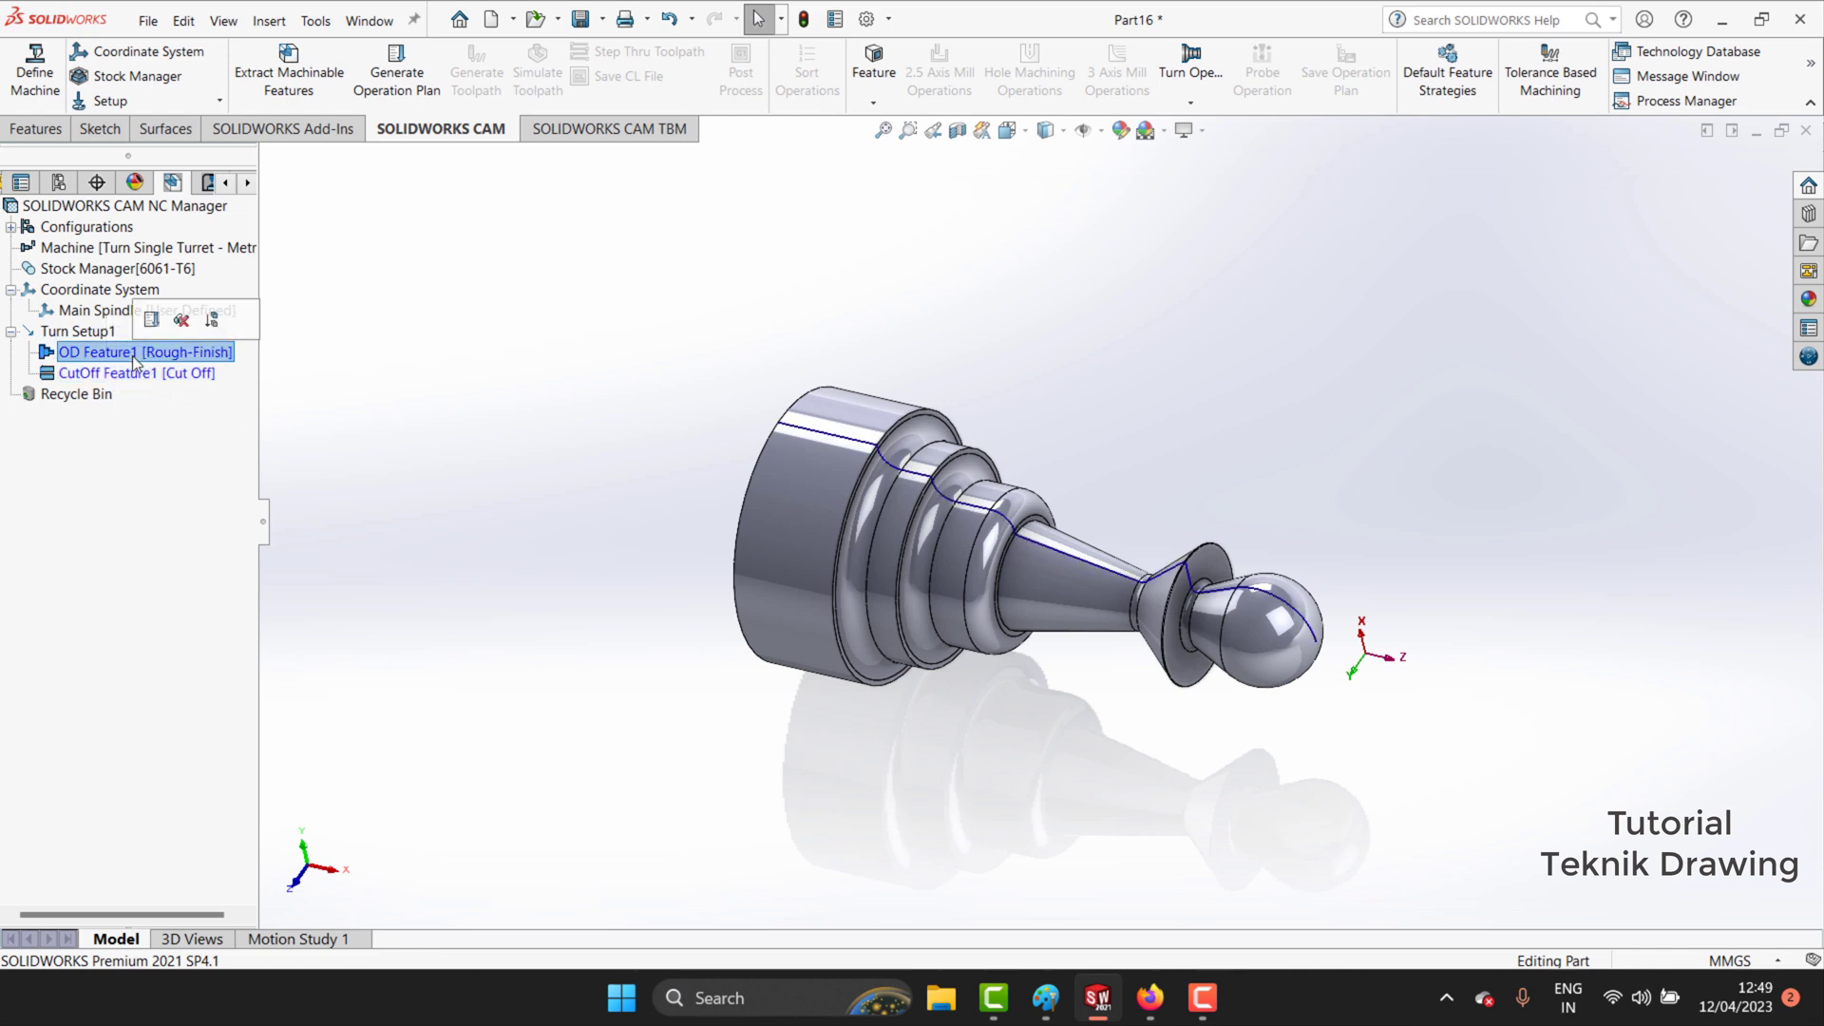
Generate the operation plan and select Turn Rough1, Turn Finish1 and Cut Off1.
click(389, 110)
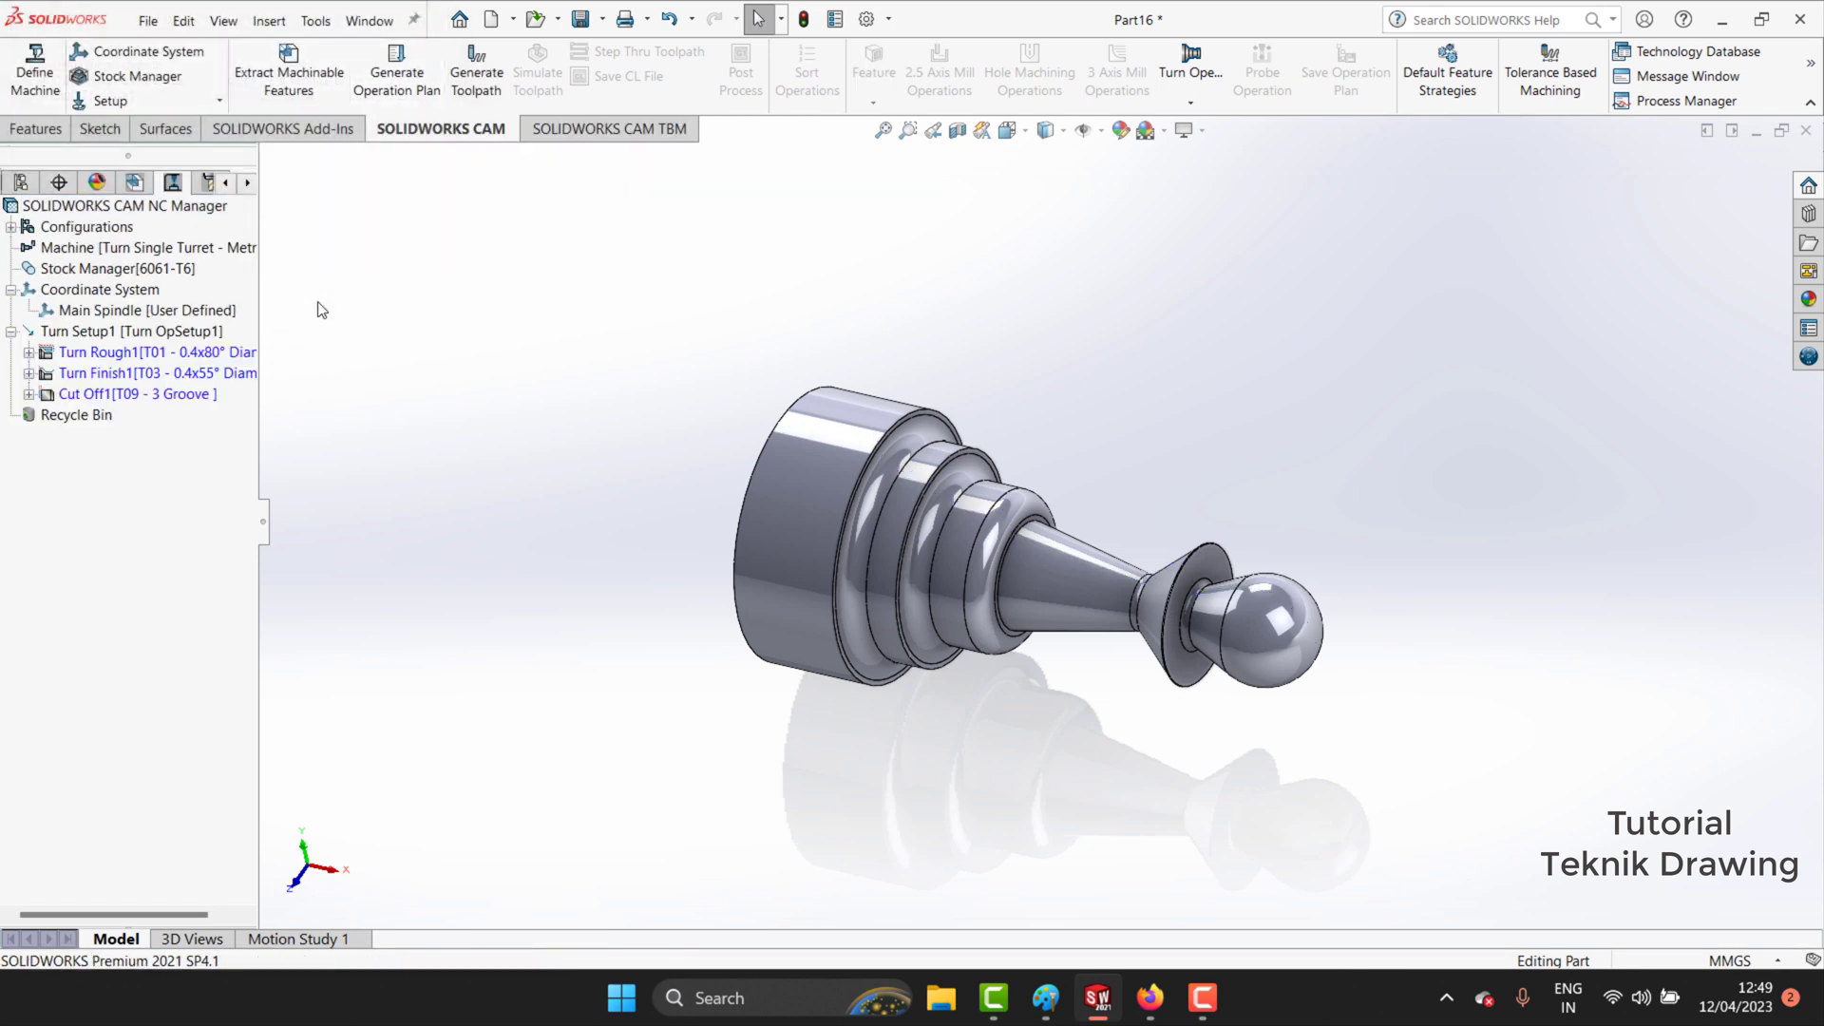
click(130, 378)
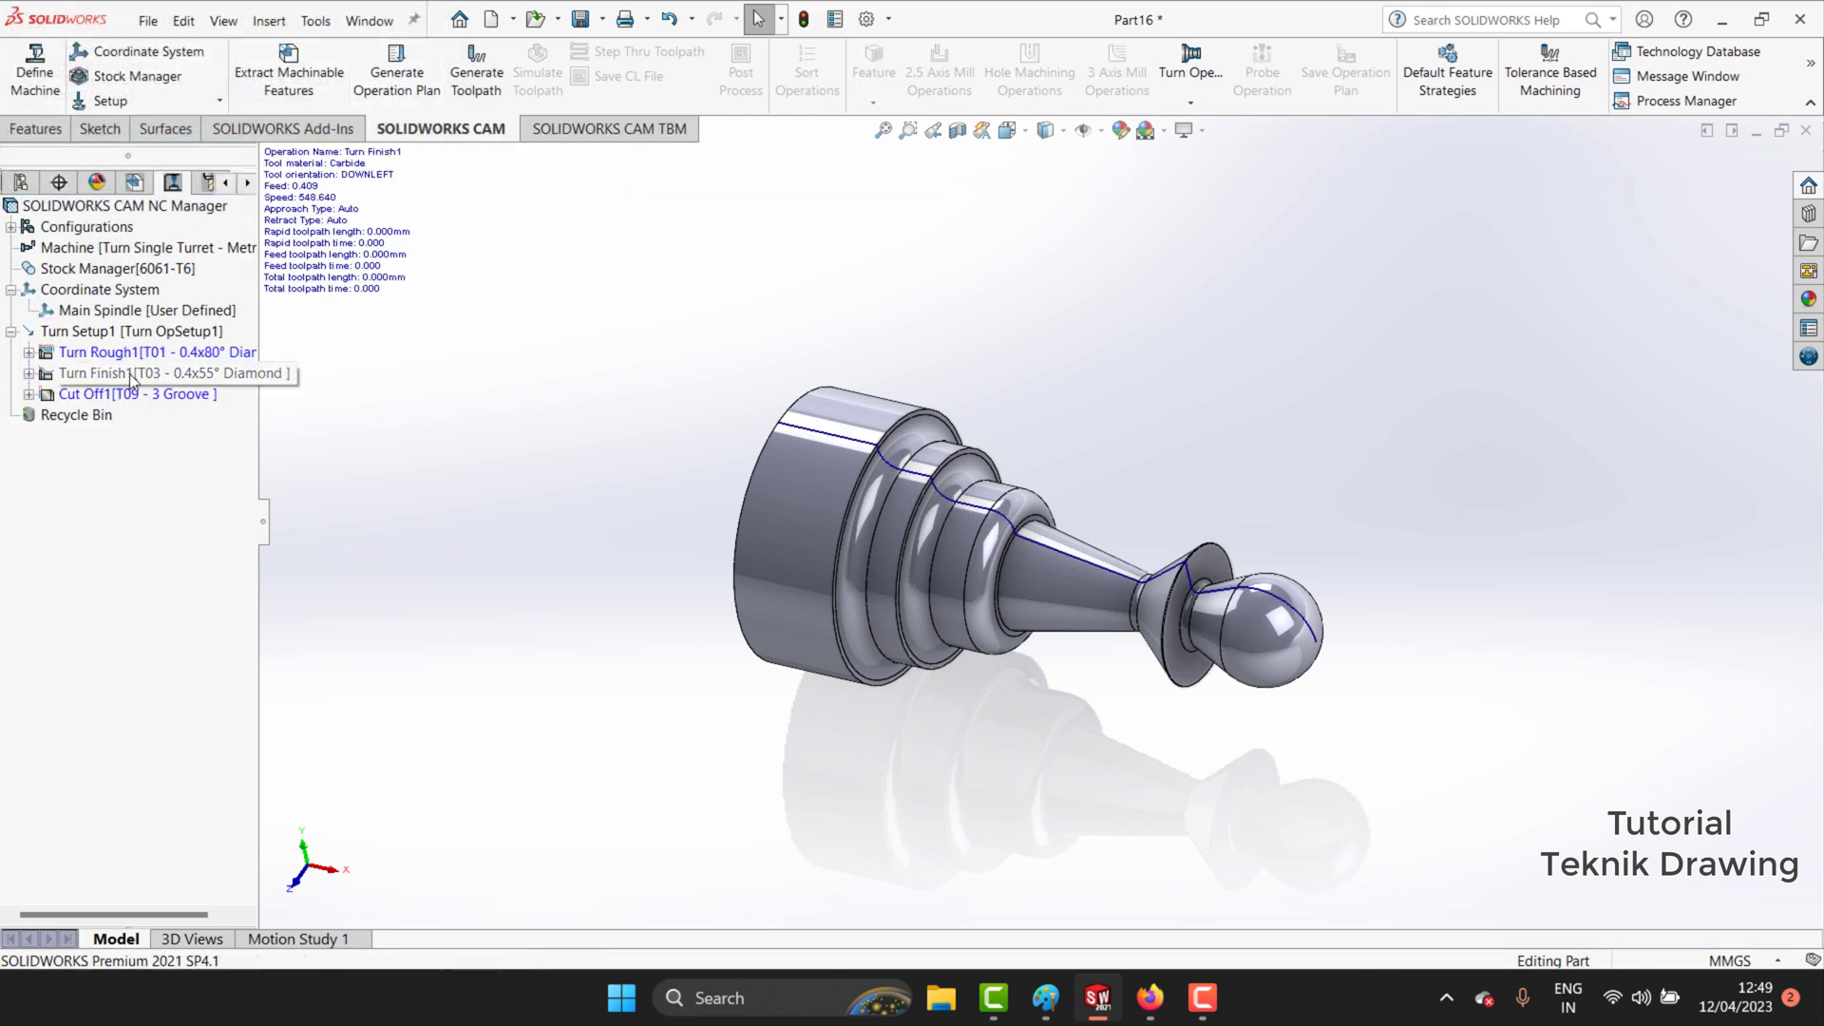
ctrl+click(95, 352)
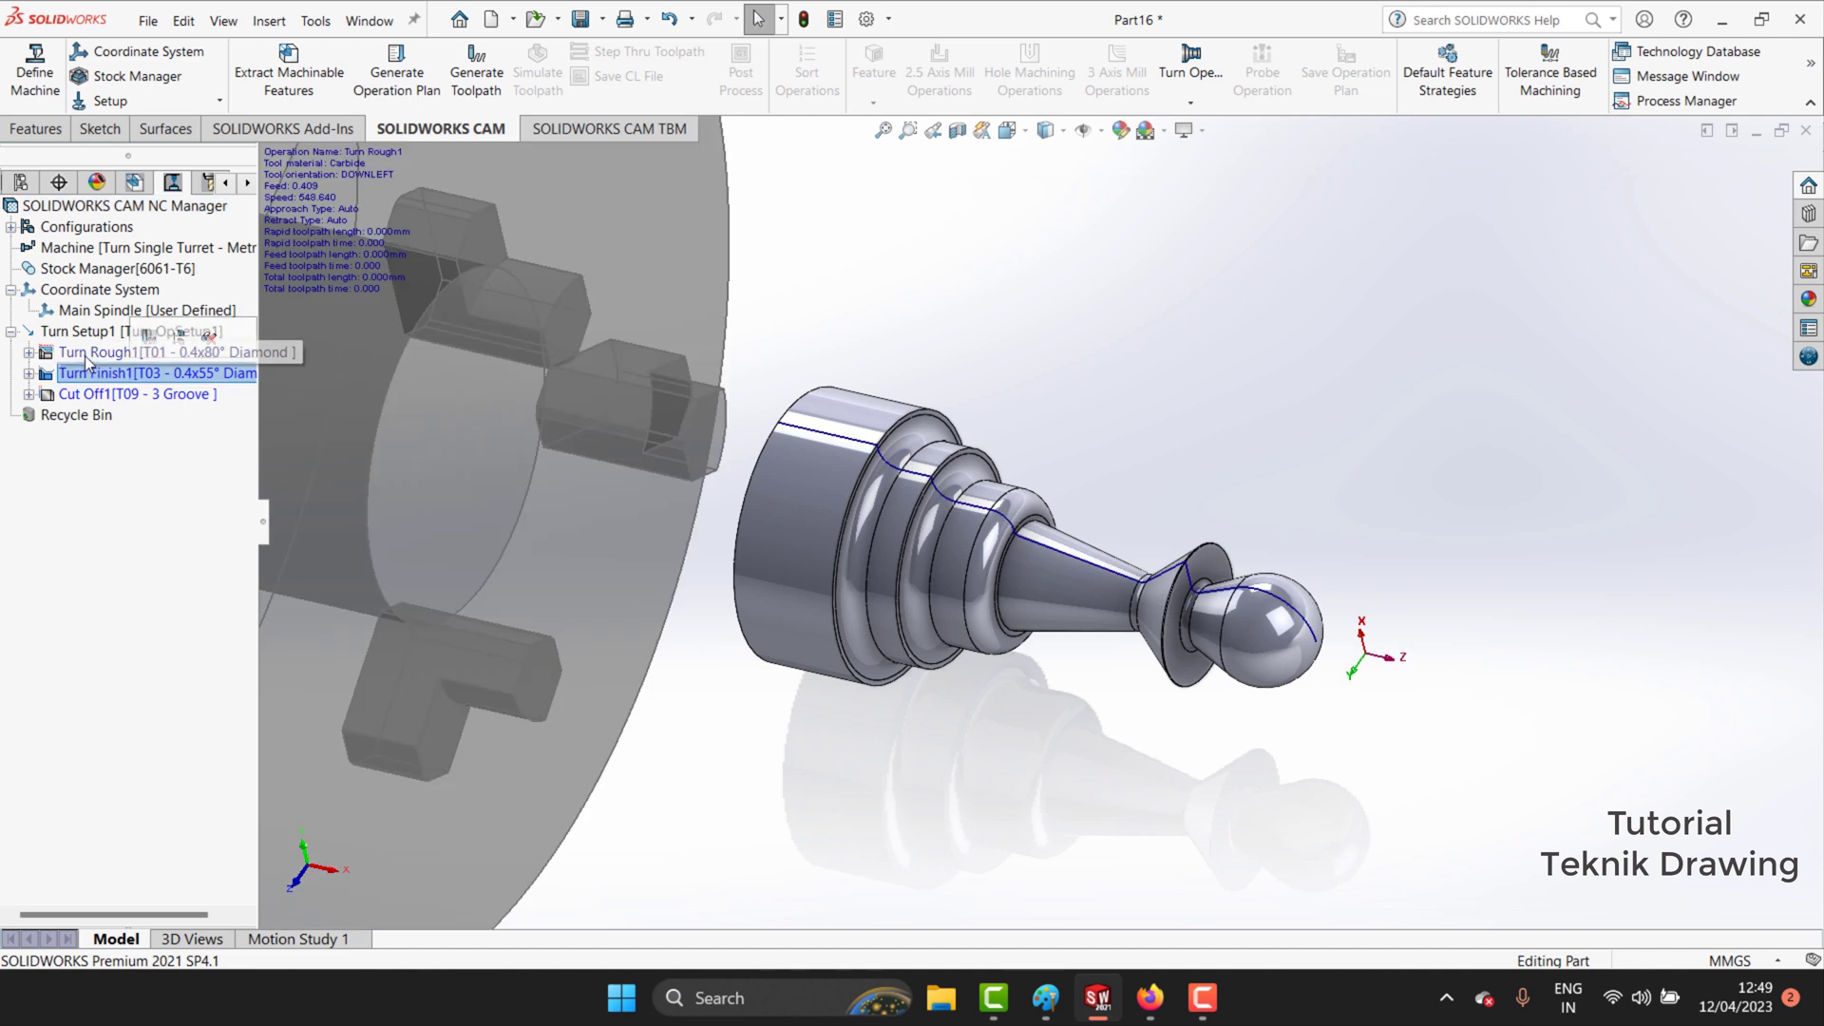
ctrl+click(123, 388)
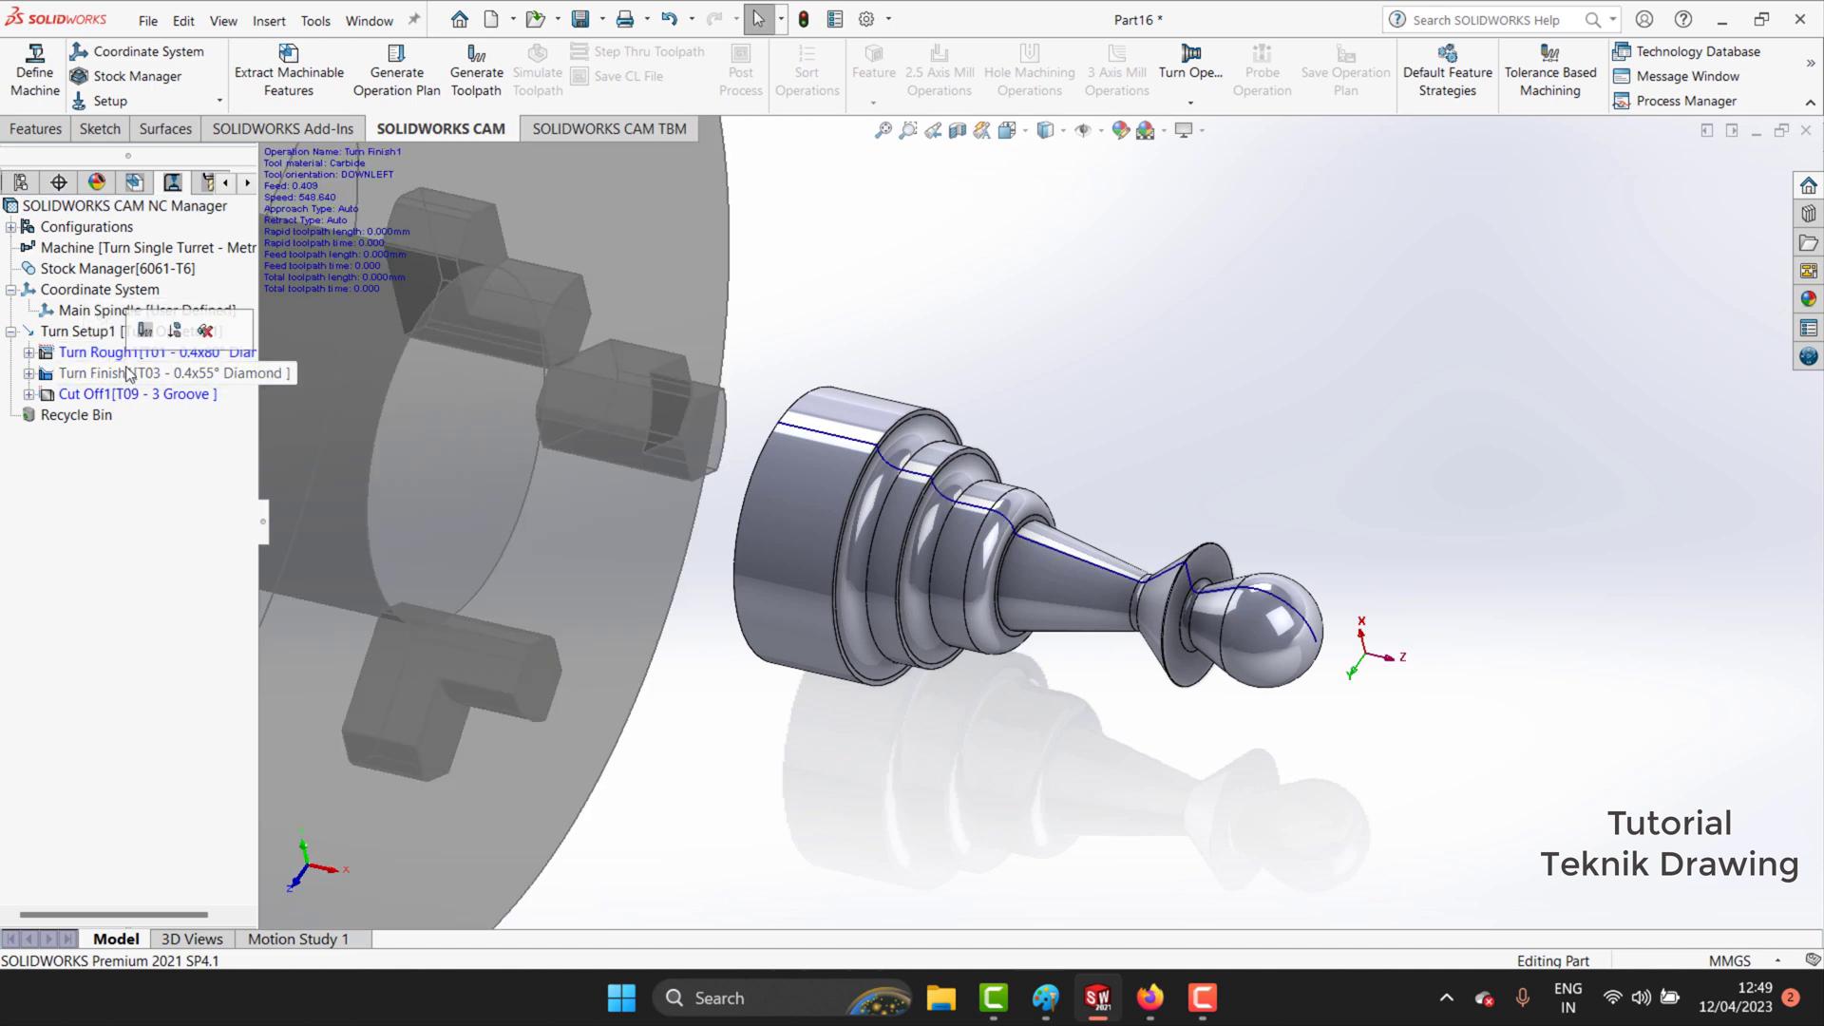
click(109, 356)
Expand and review each operation's feature and details, ending on Cut Off1.
click(28, 352)
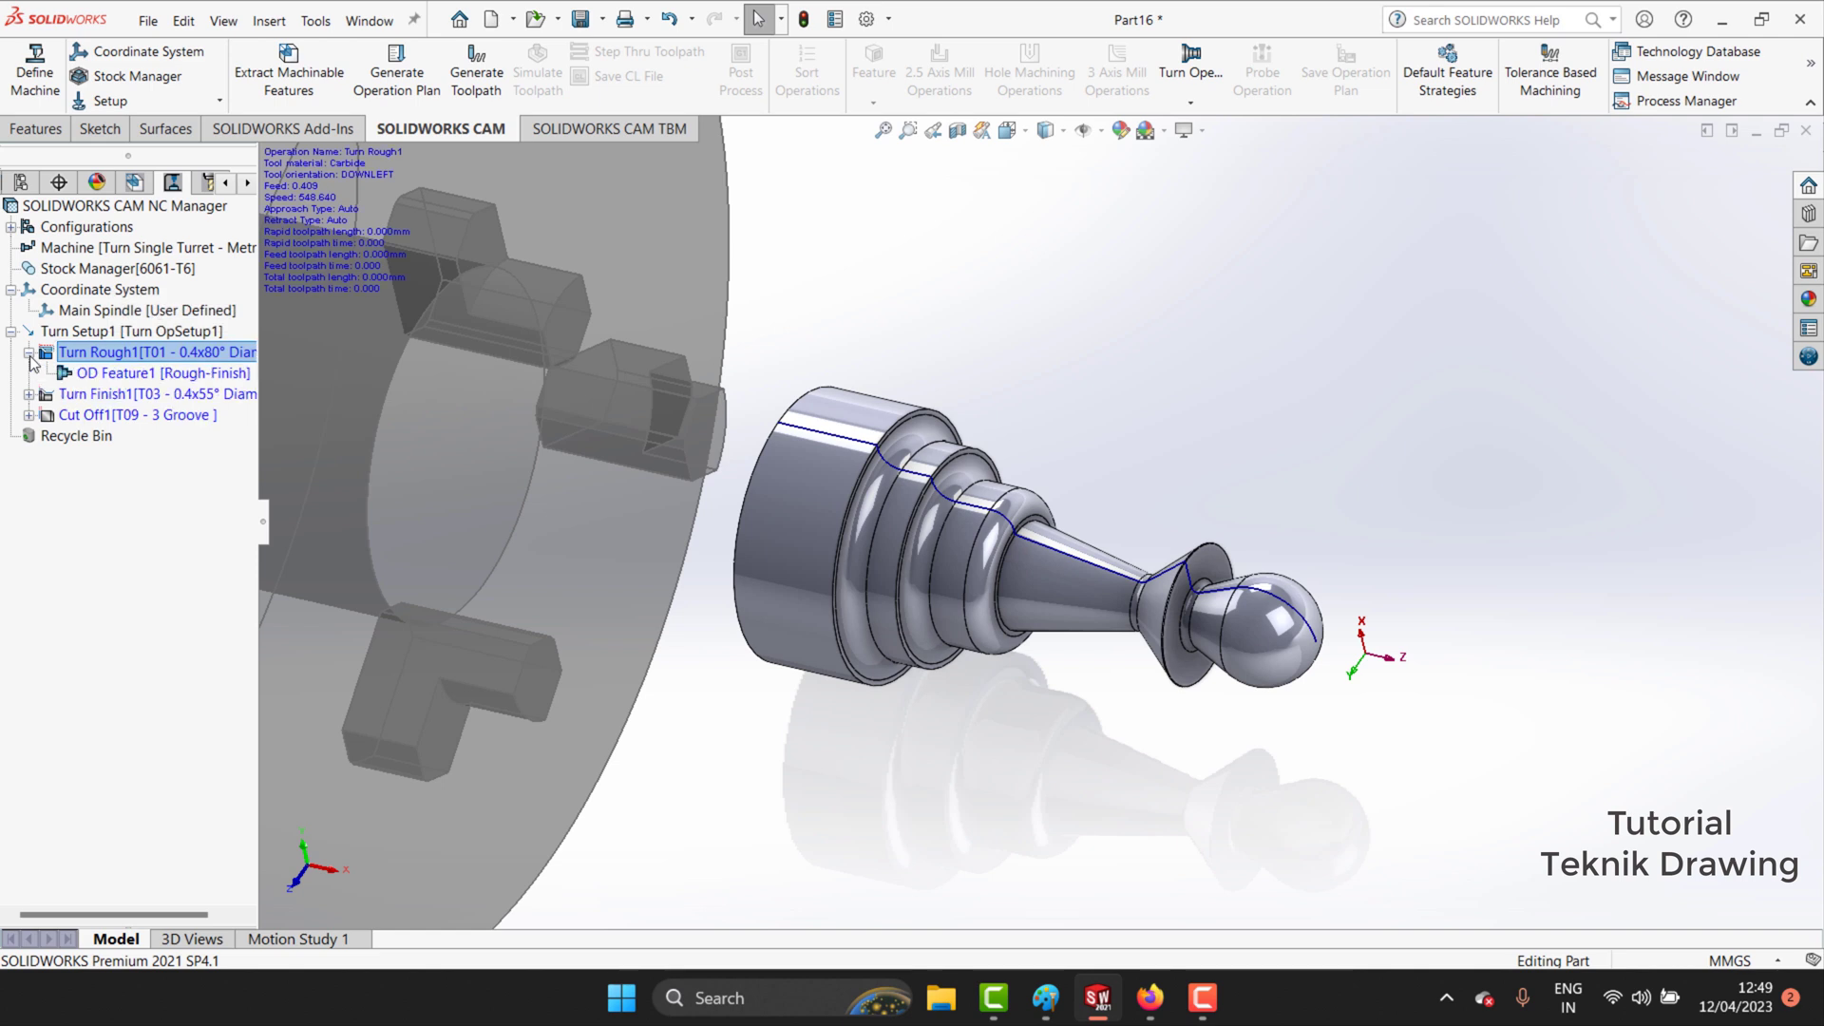
click(85, 373)
click(29, 352)
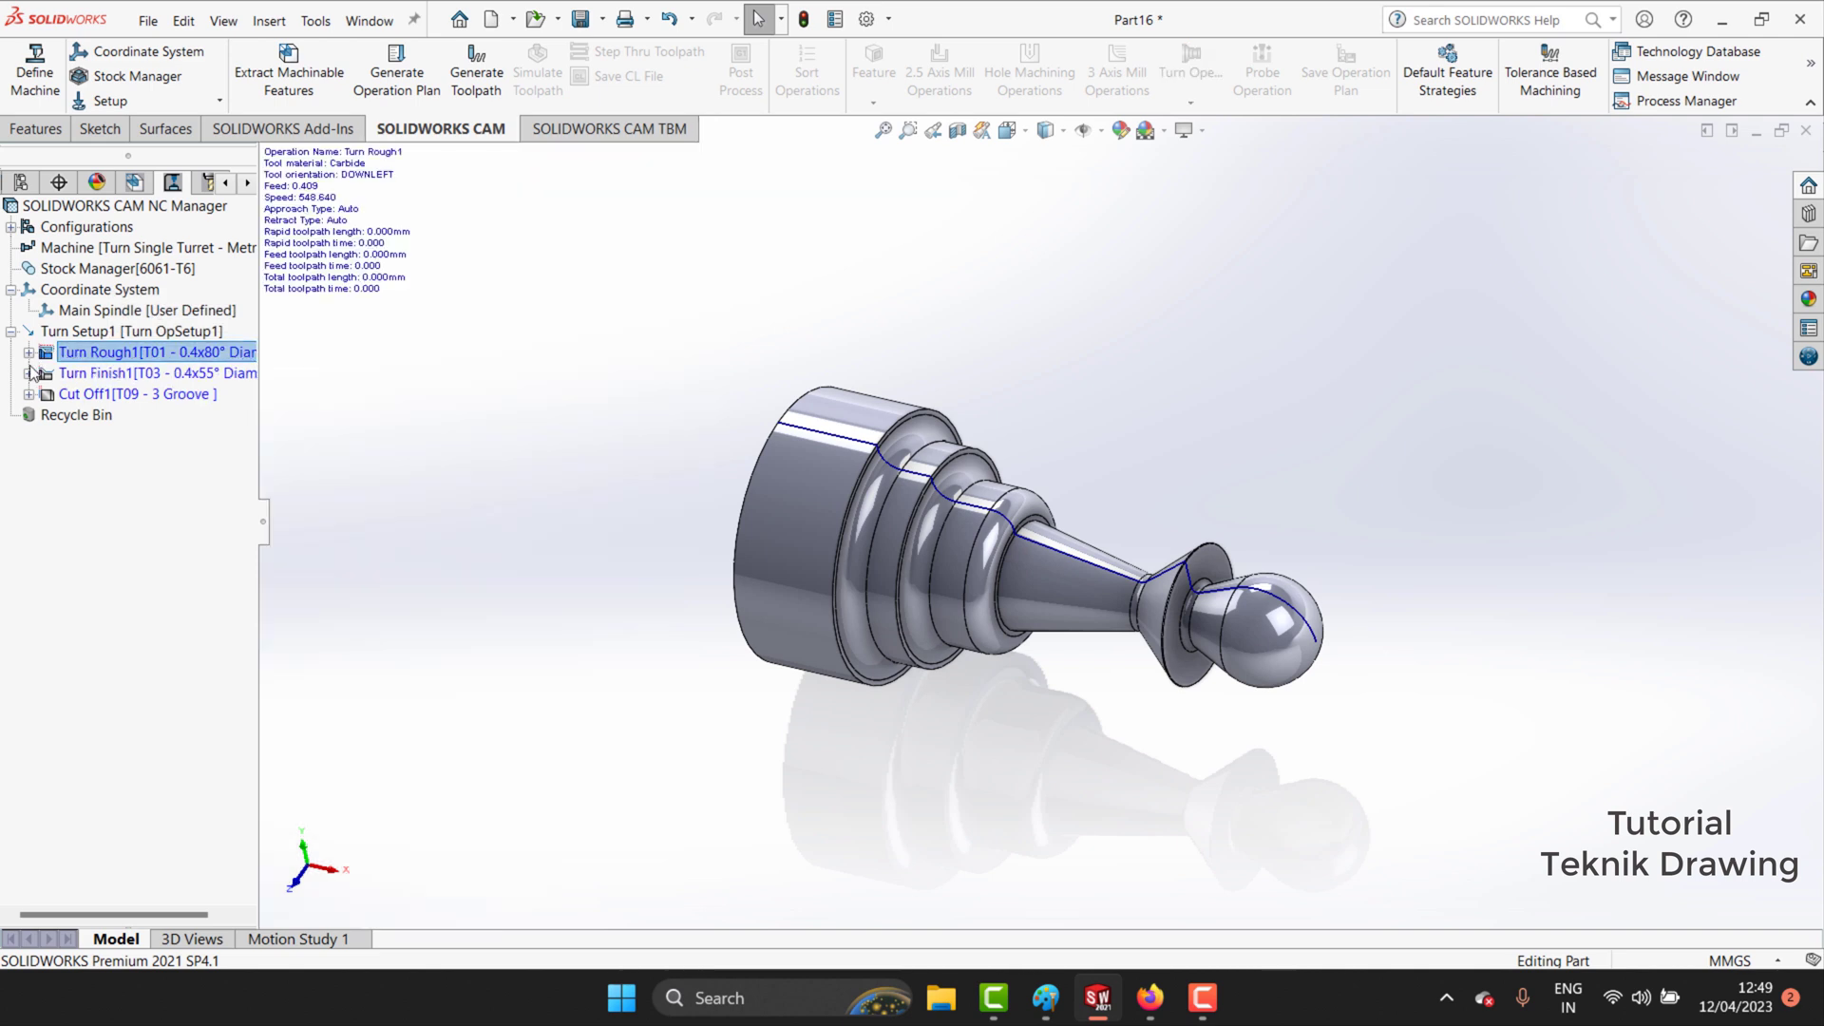
click(28, 372)
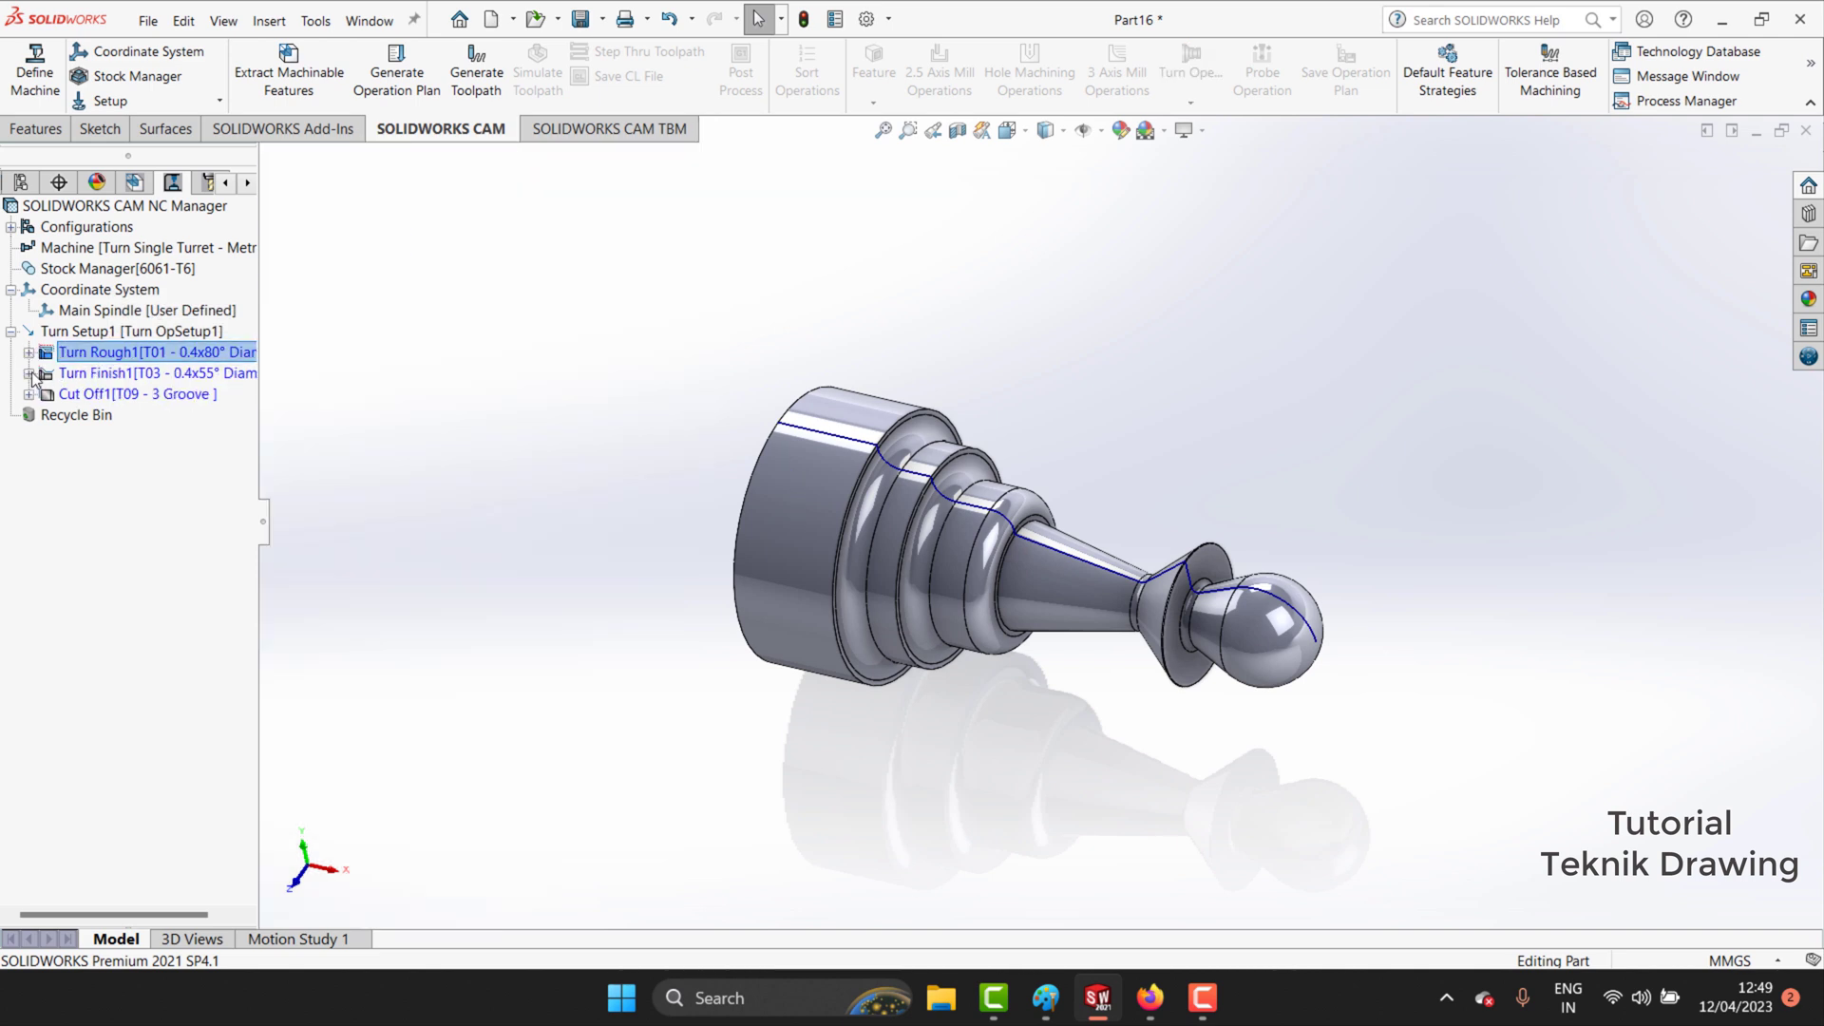
click(107, 353)
click(115, 376)
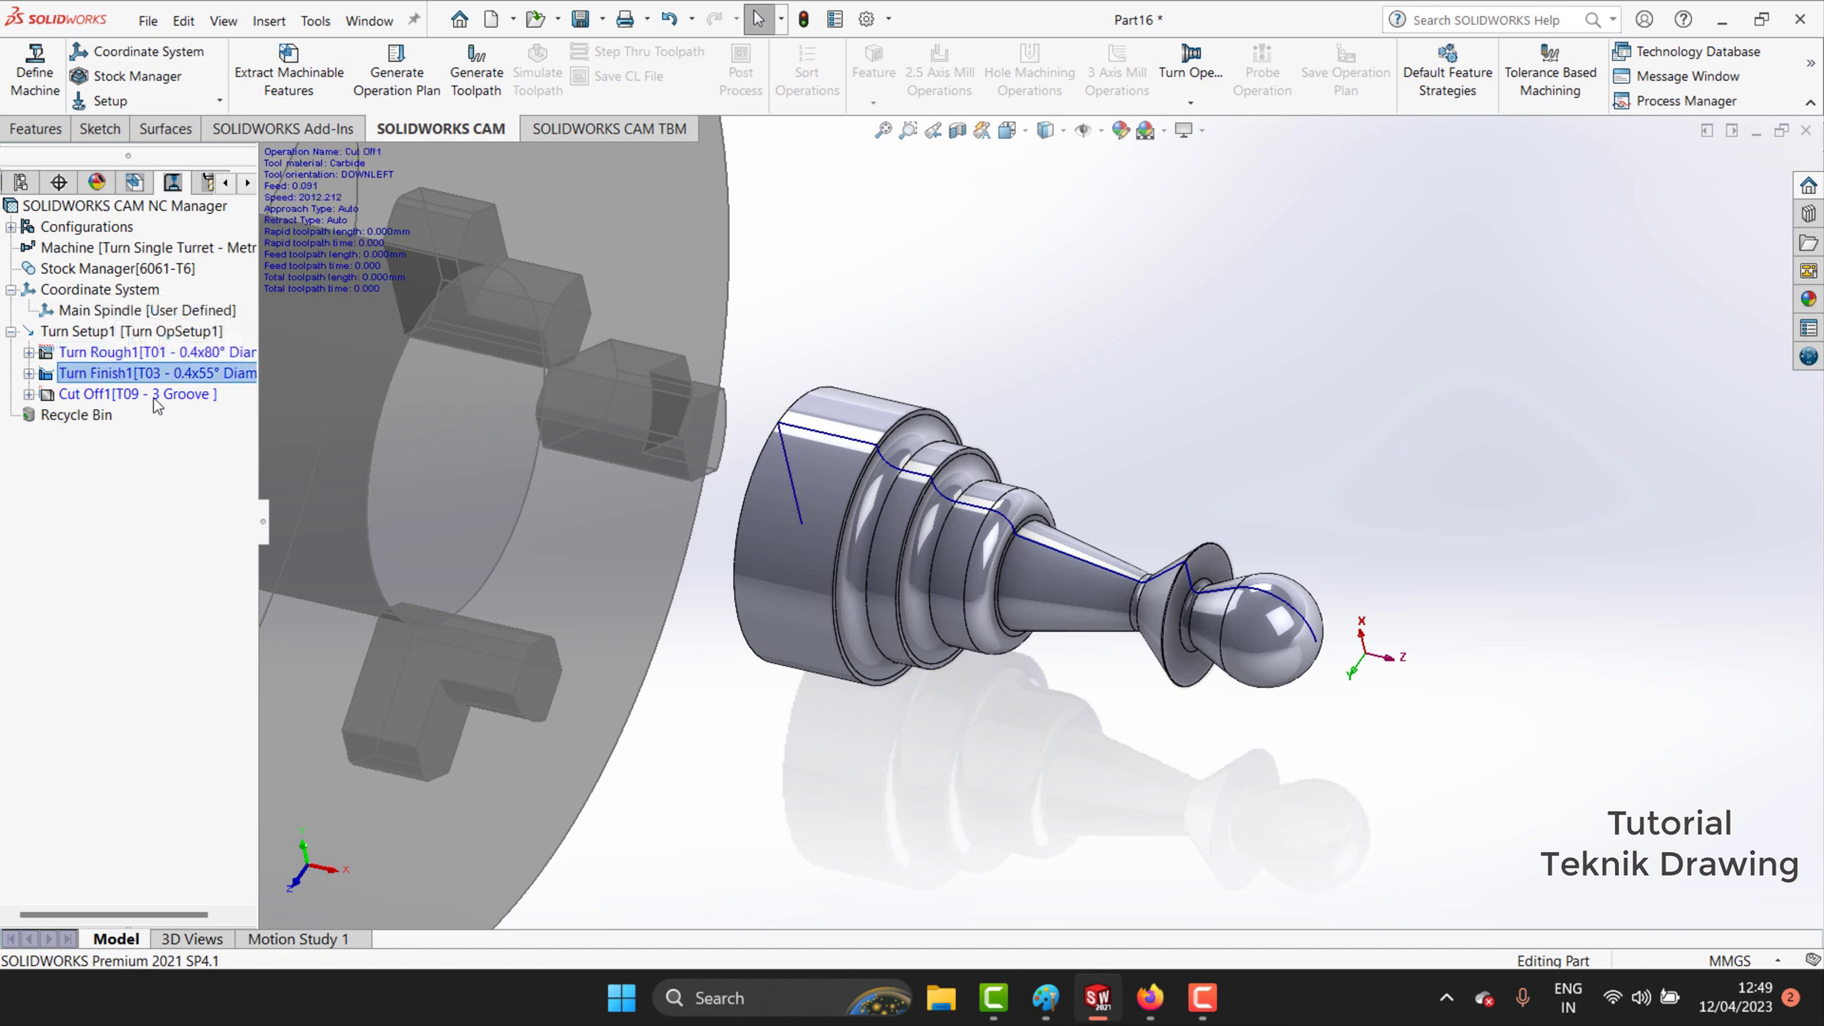
click(155, 396)
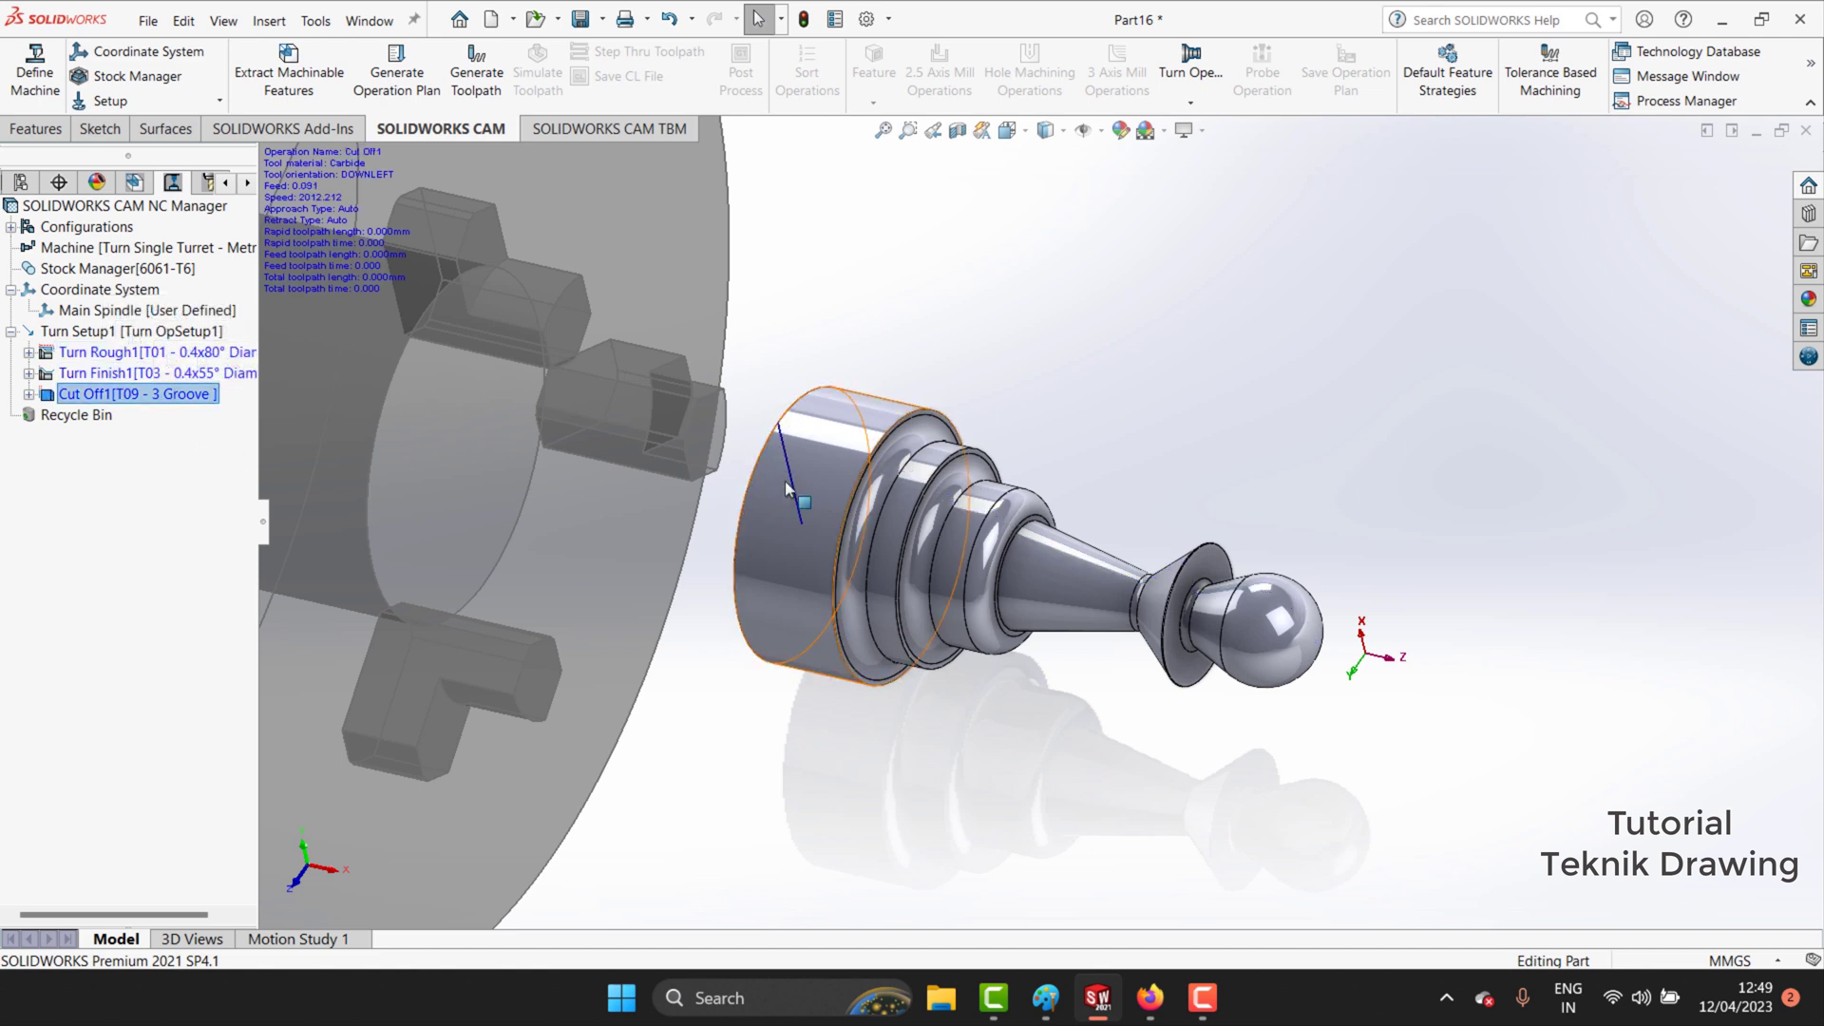
Generate toolpaths for all three operations, review them, and launch Simulate Toolpath.
click(484, 95)
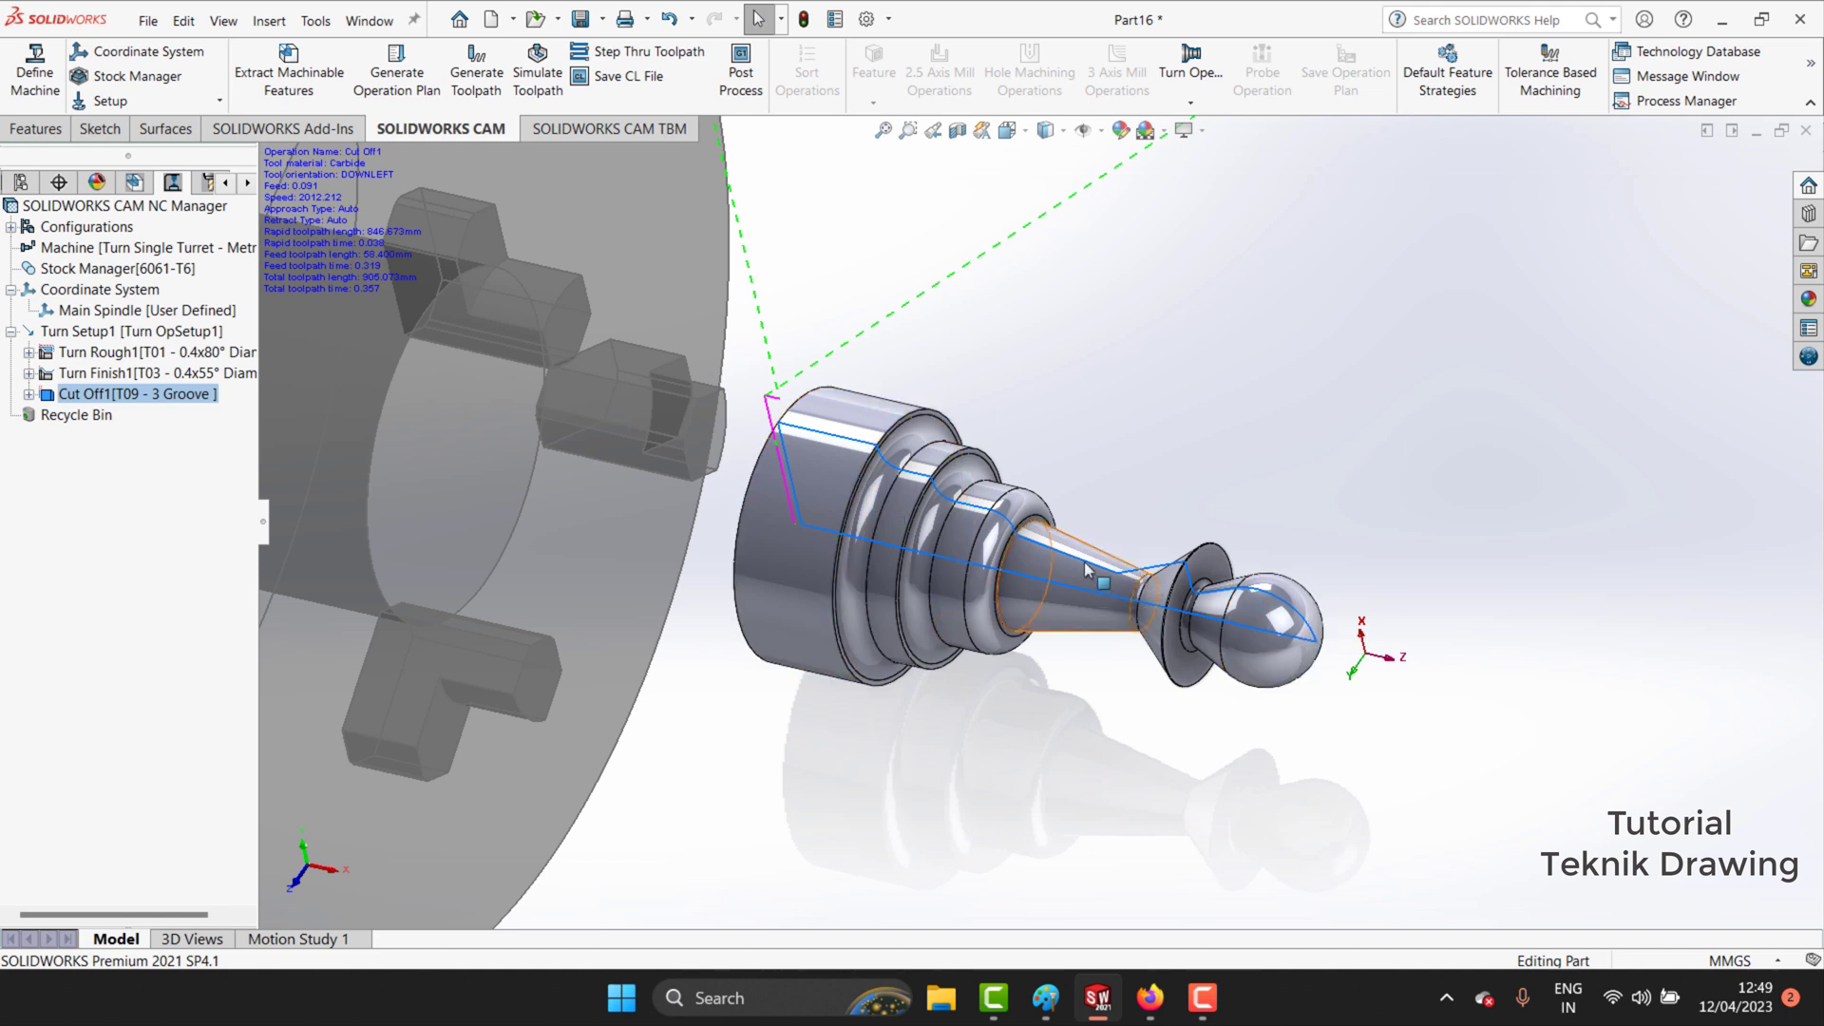
mouse_move(143, 372)
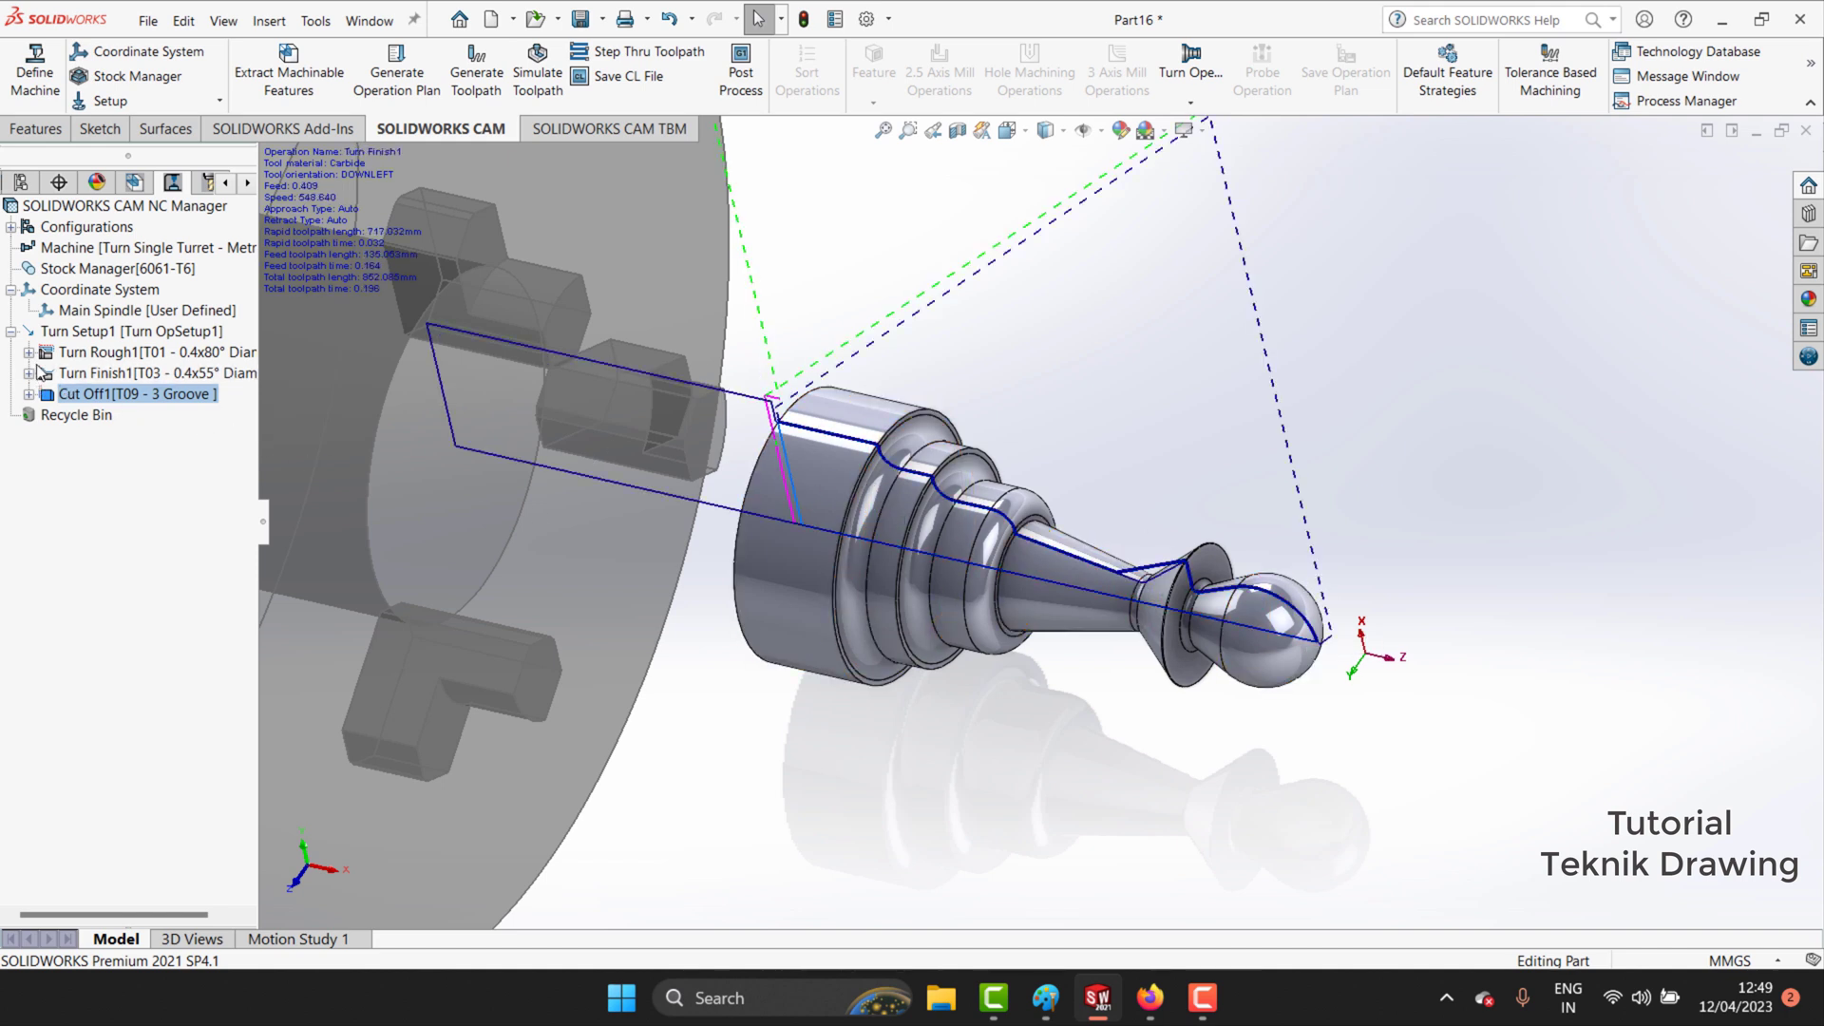
click(95, 376)
click(143, 353)
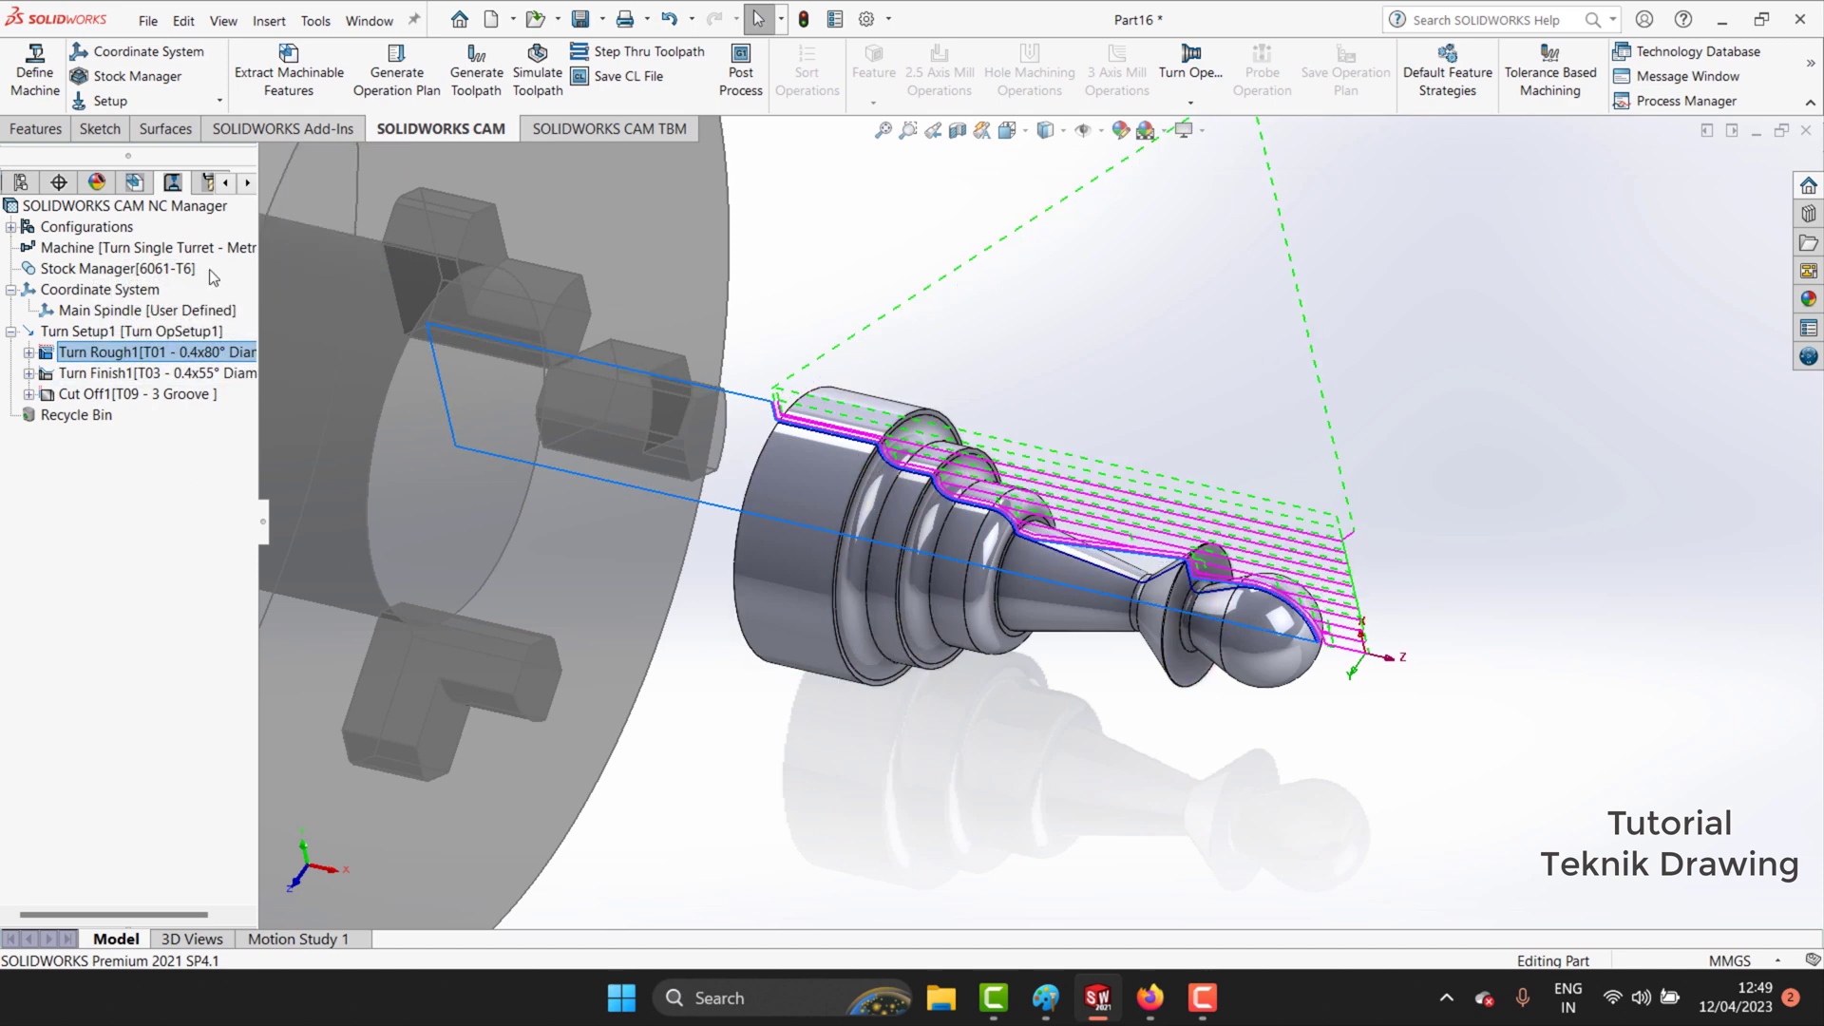
click(538, 74)
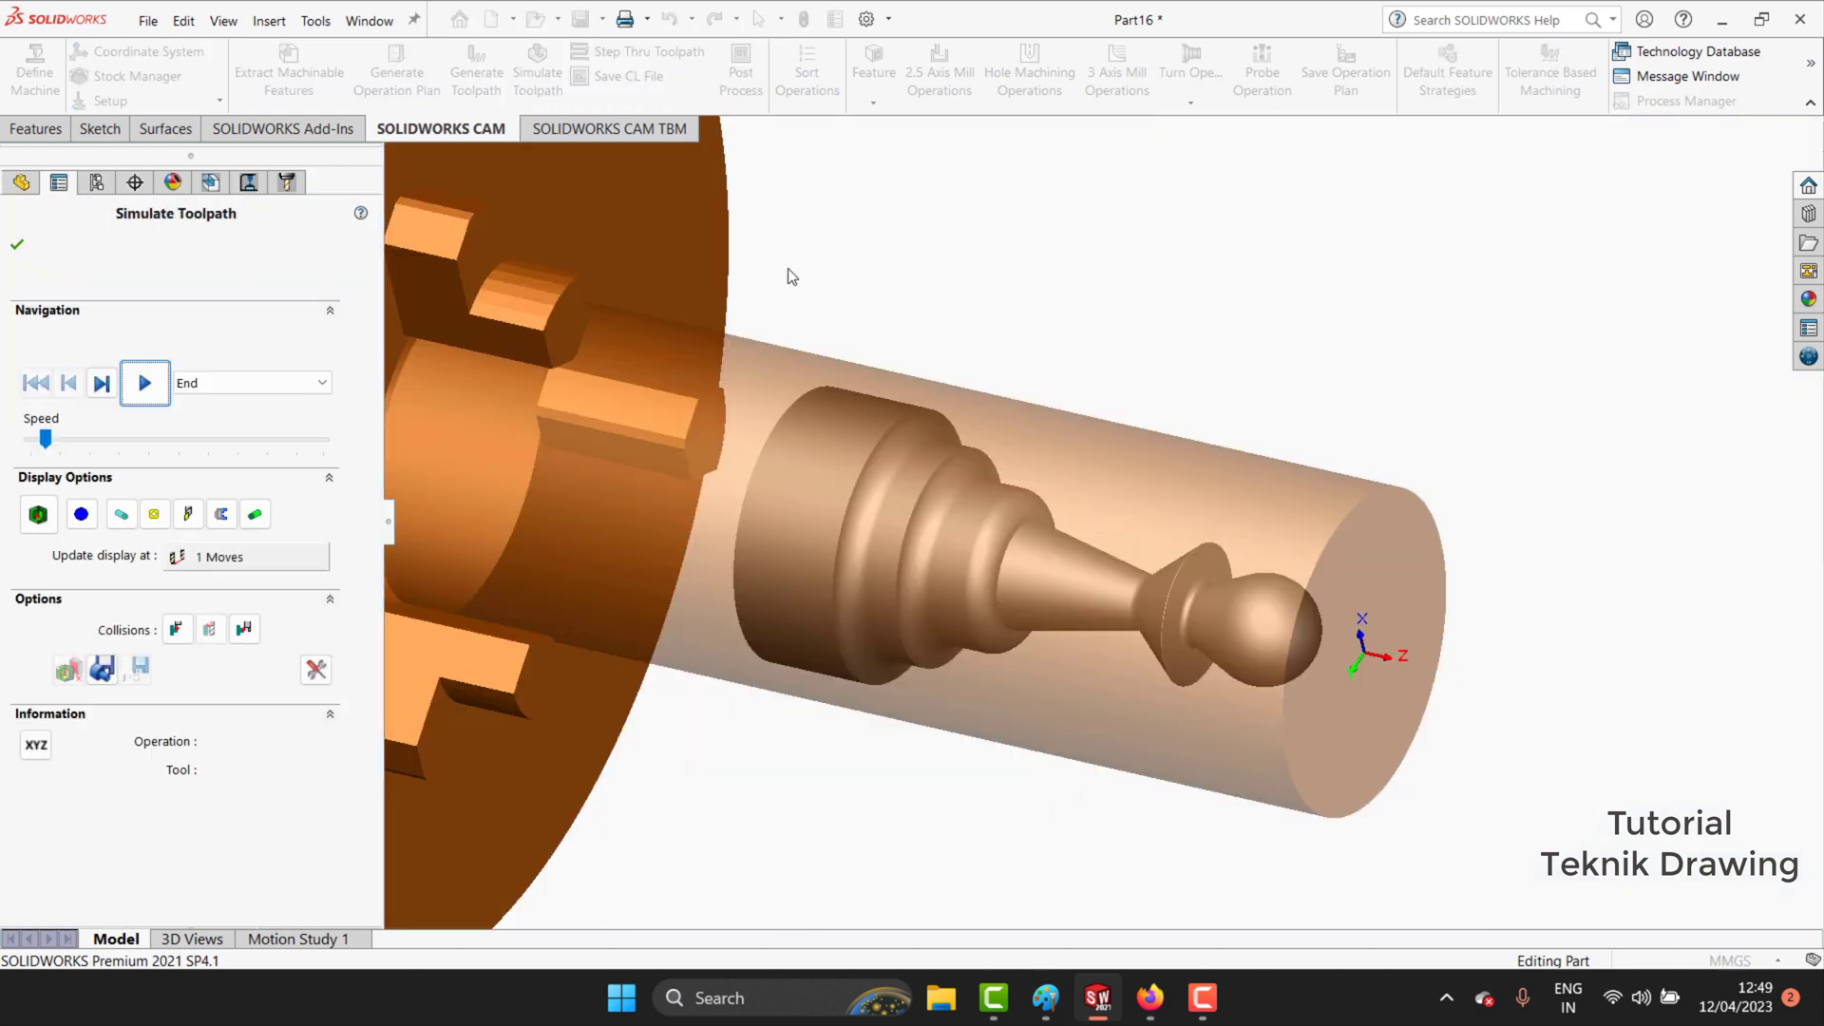
Play the simulation at increased speed through roughing, finishing and cut-off.
click(144, 383)
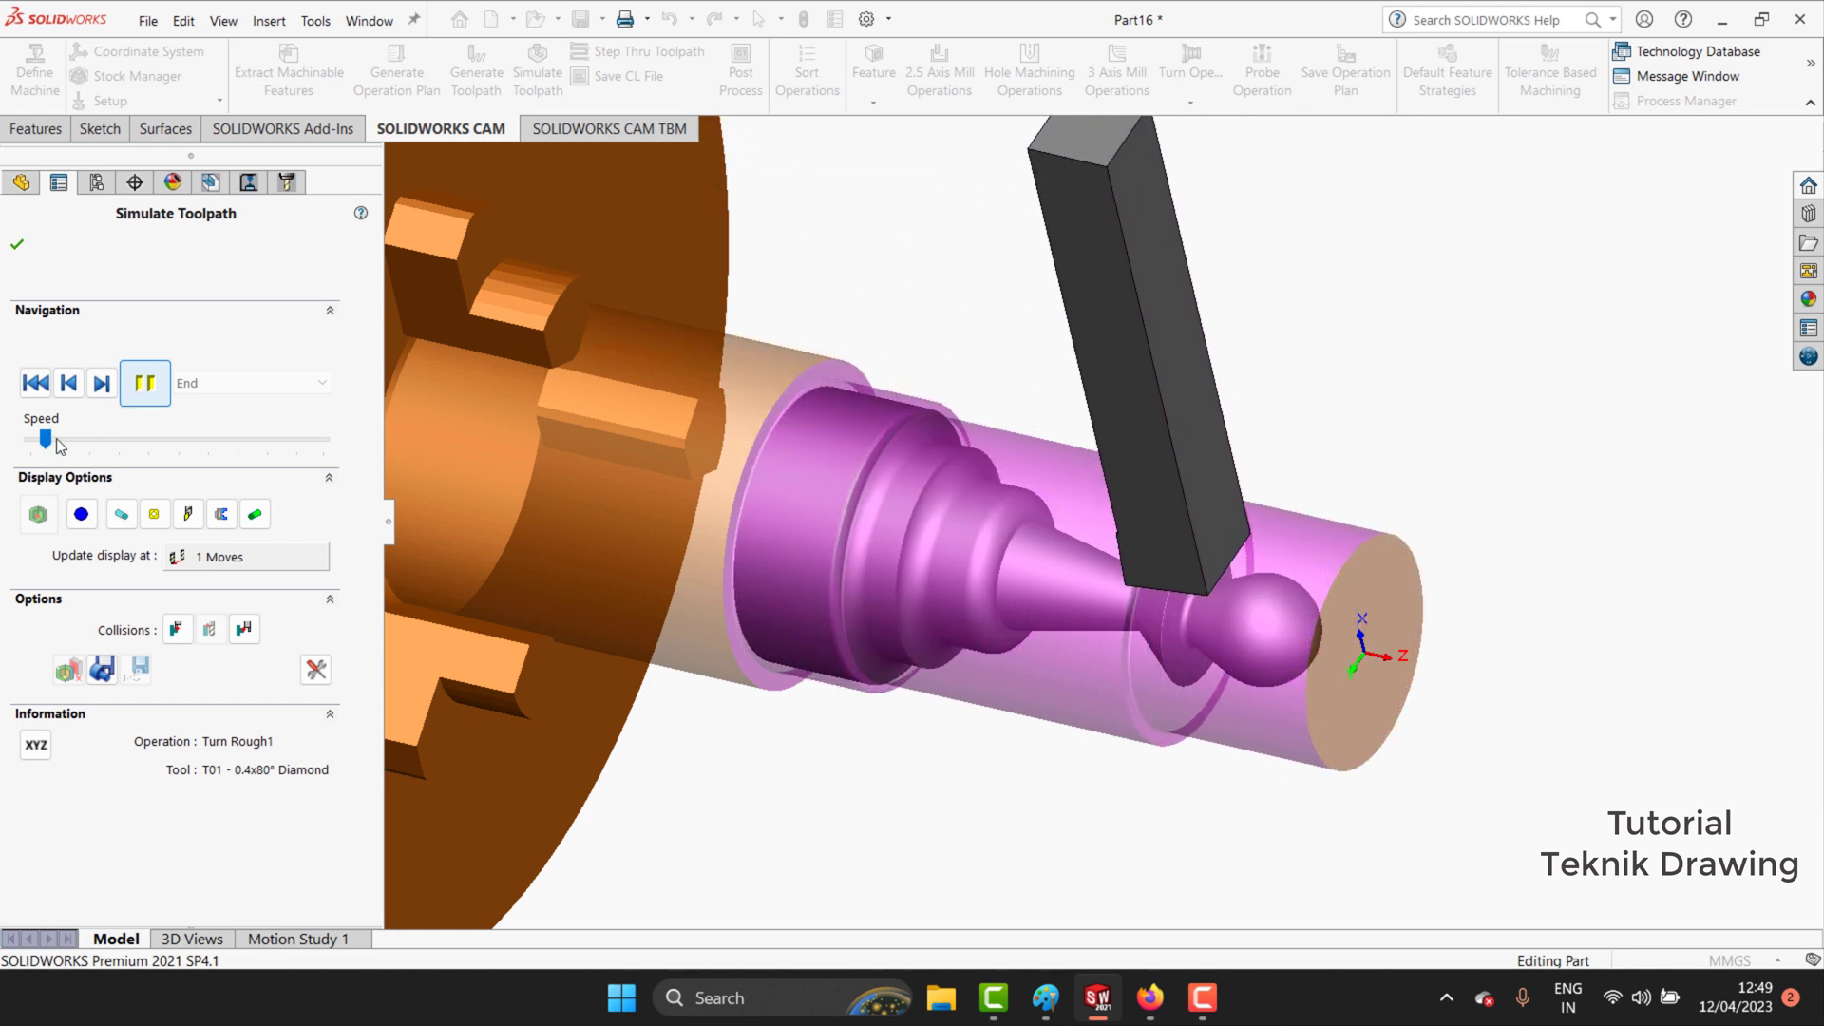
click(117, 434)
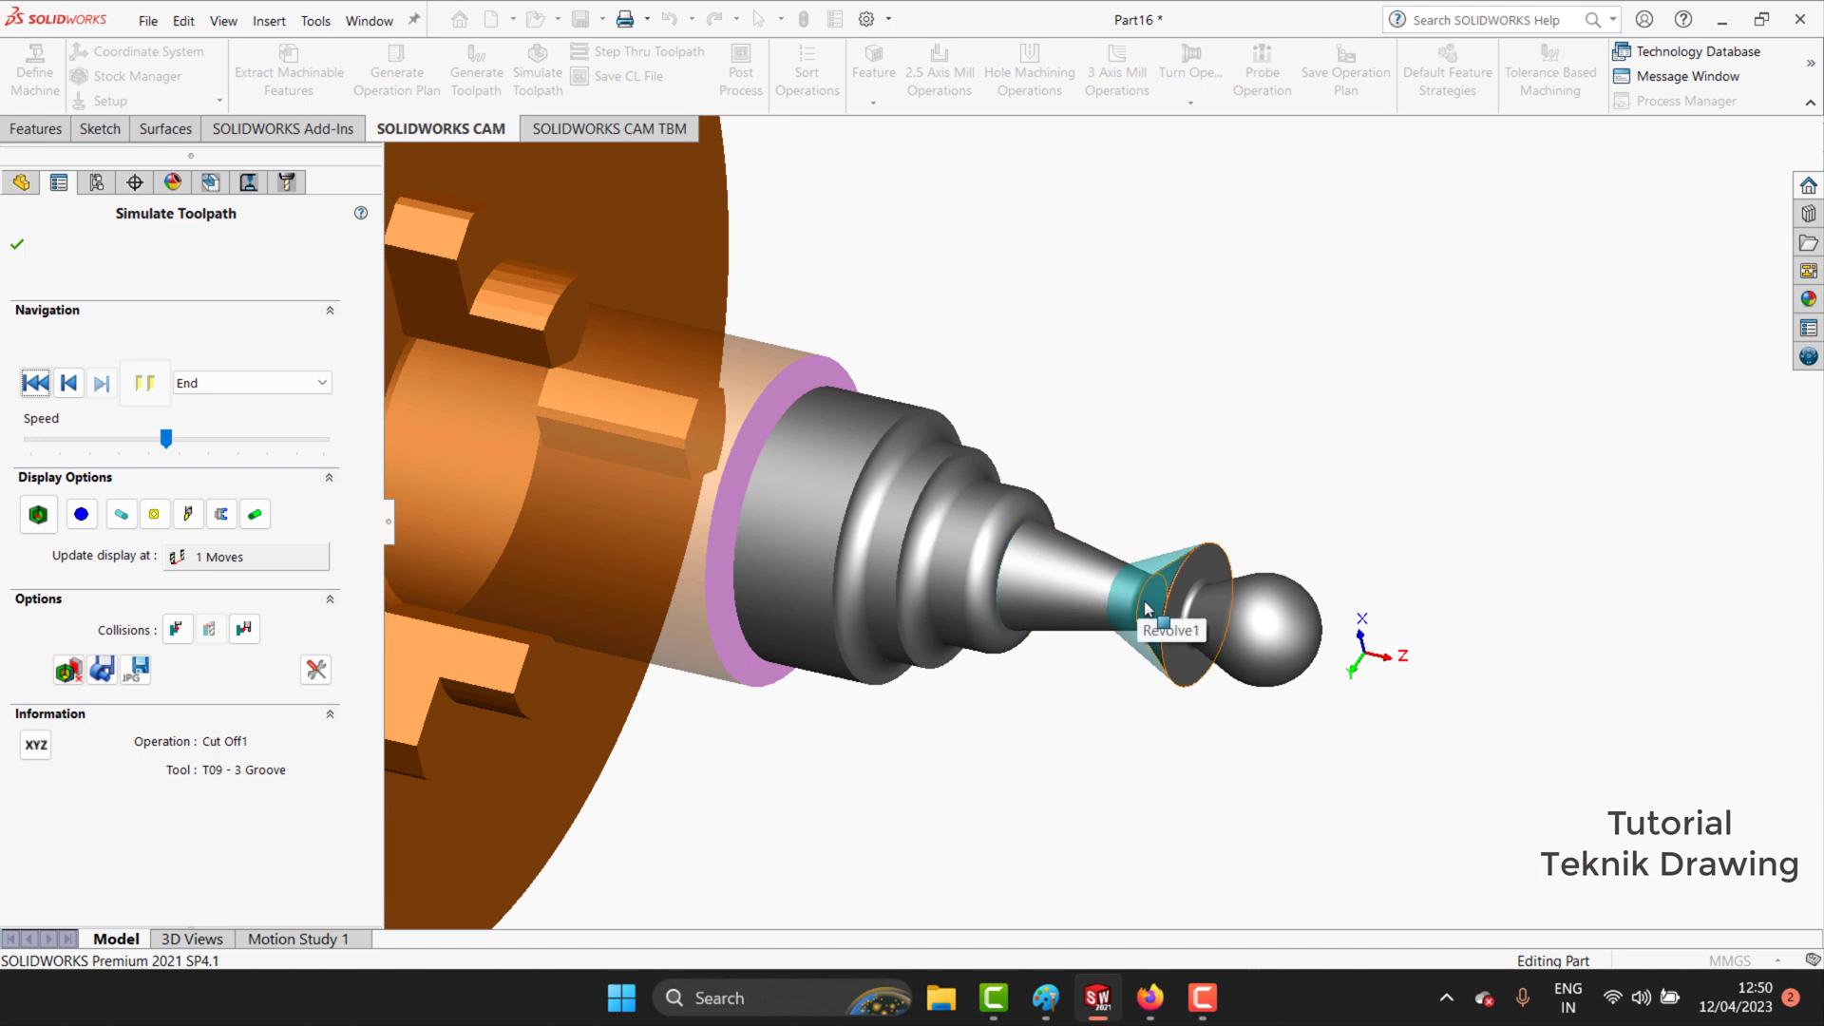
scroll(1143, 622, down, 2)
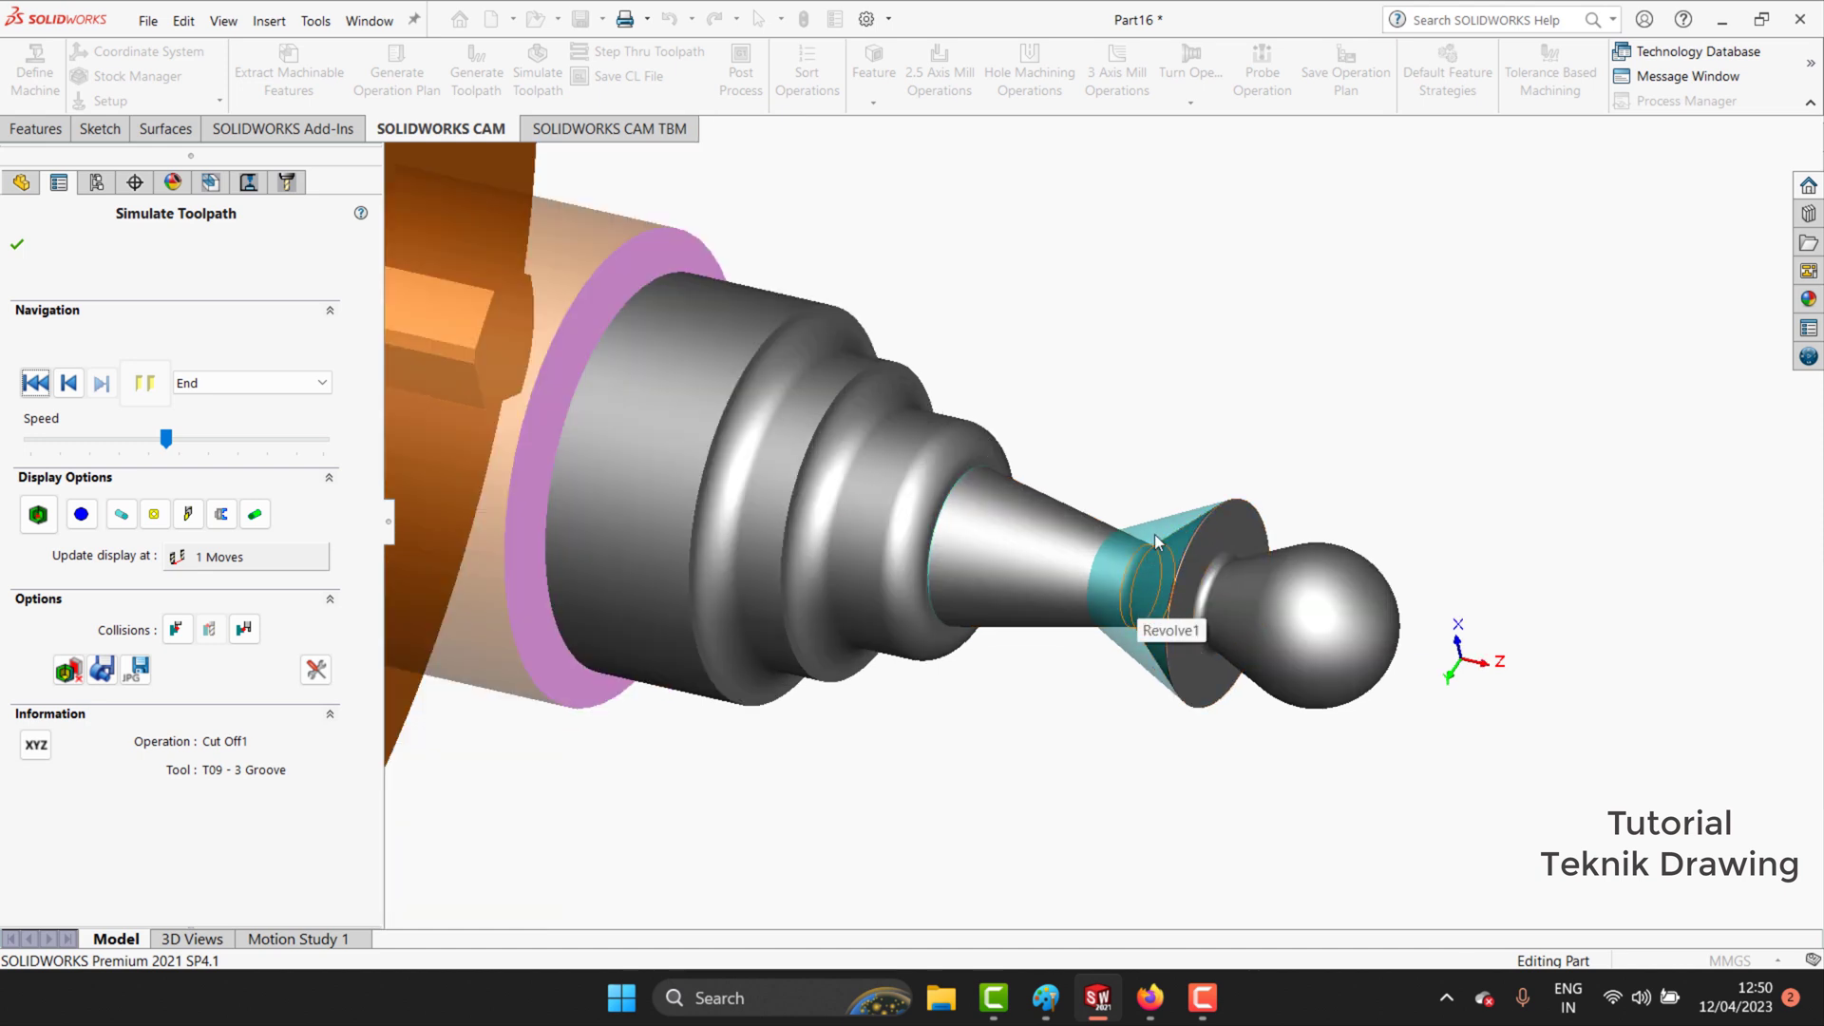
Exit the simulation and begin a new Groove Rough operation from Turn Groove Operations.
click(14, 249)
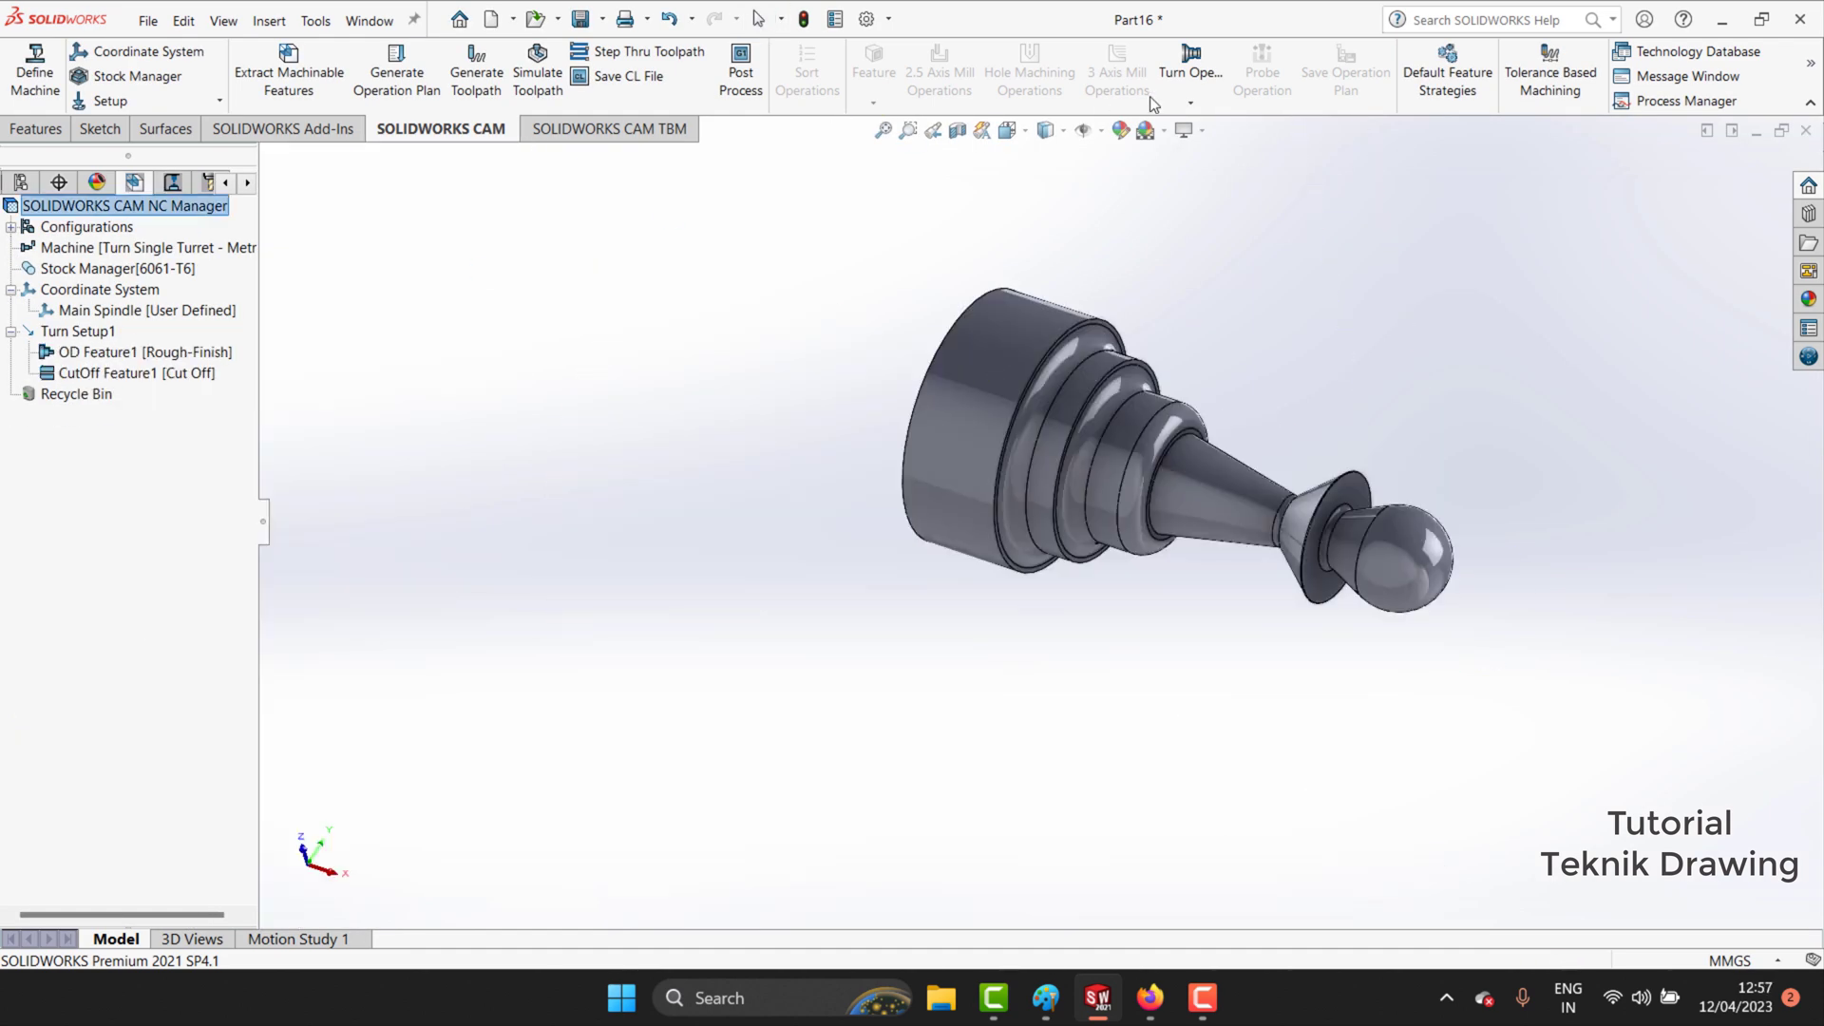
click(1189, 103)
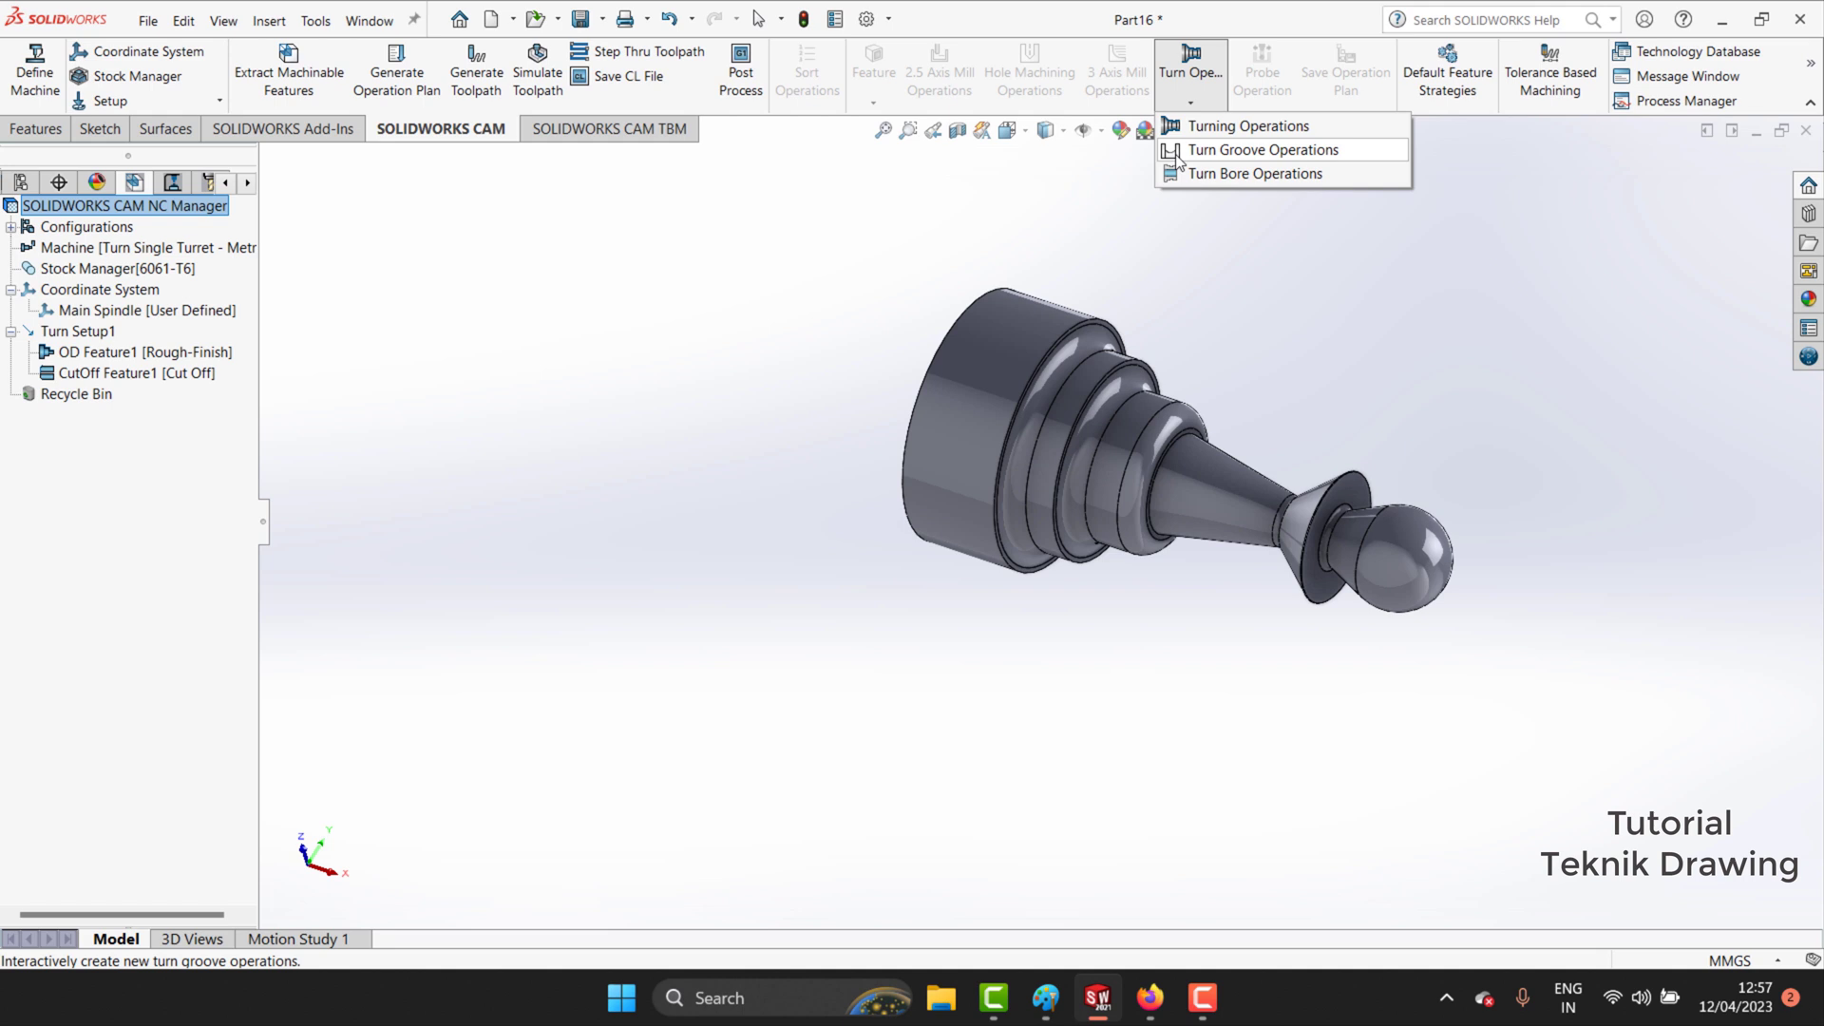
click(1244, 152)
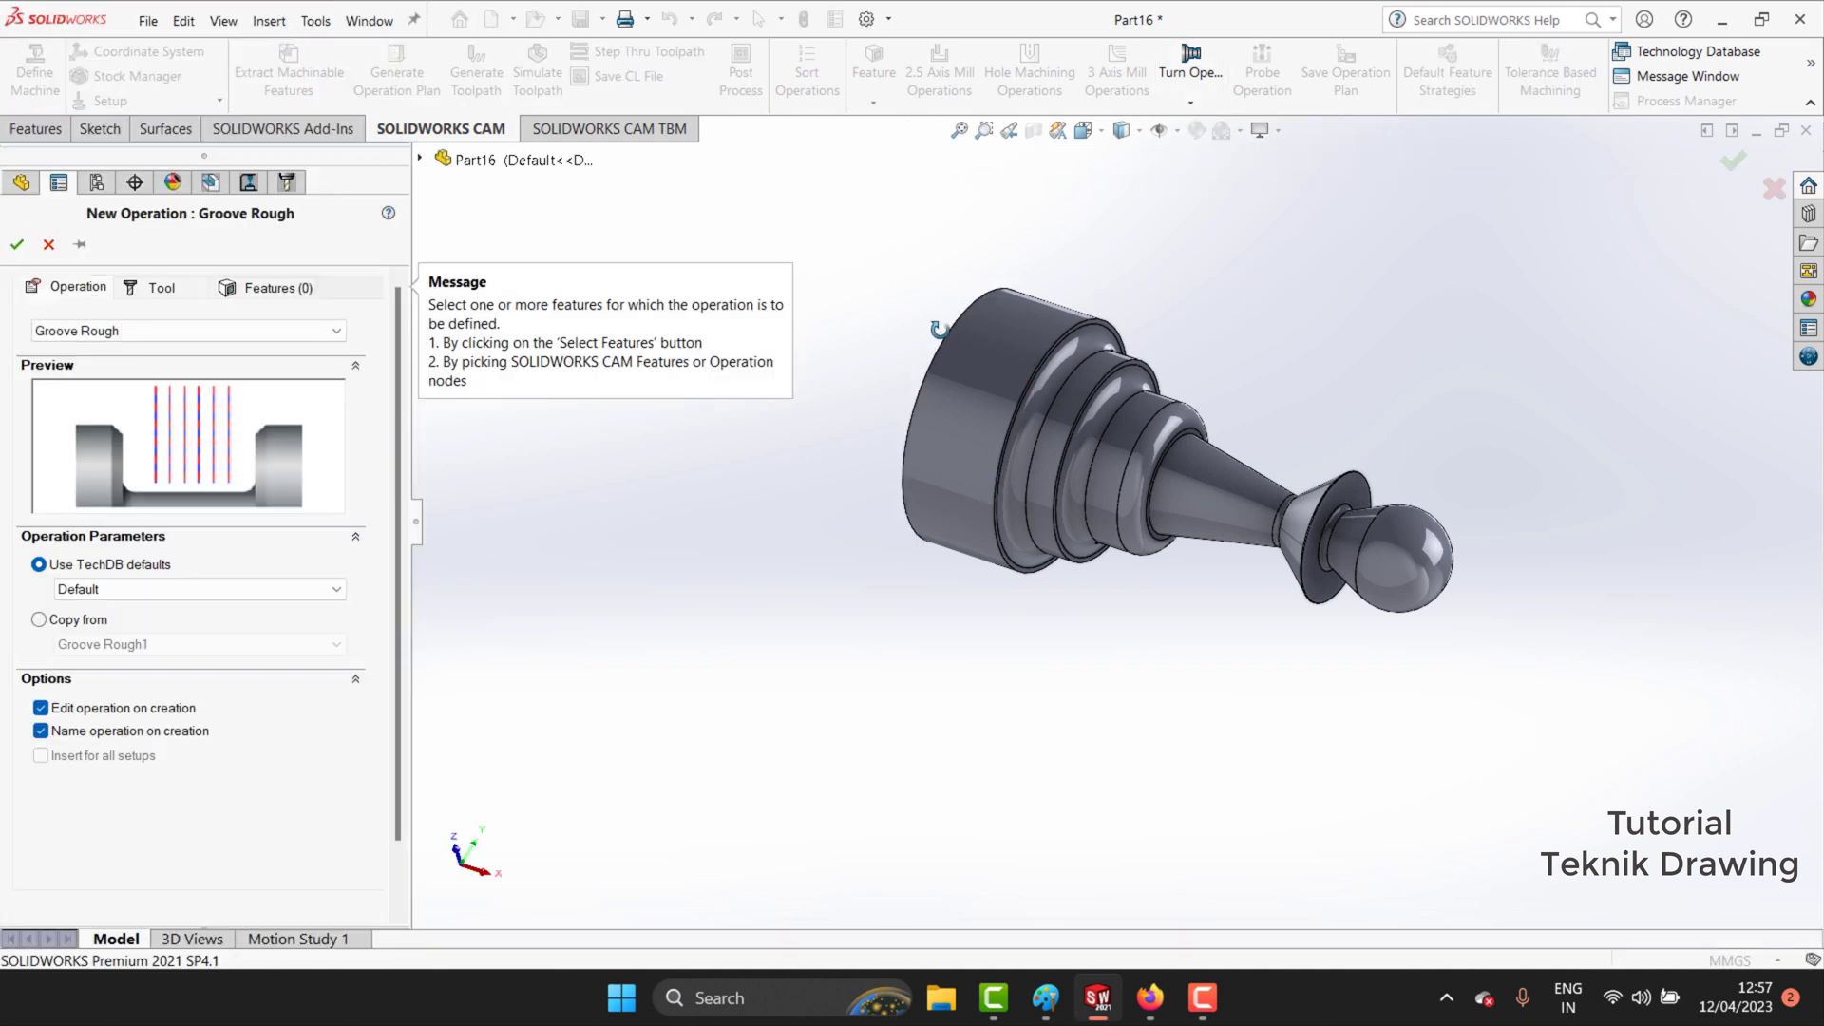
Review the groove tool and insert library, keeping the T09 - 3 Groove tool.
click(163, 290)
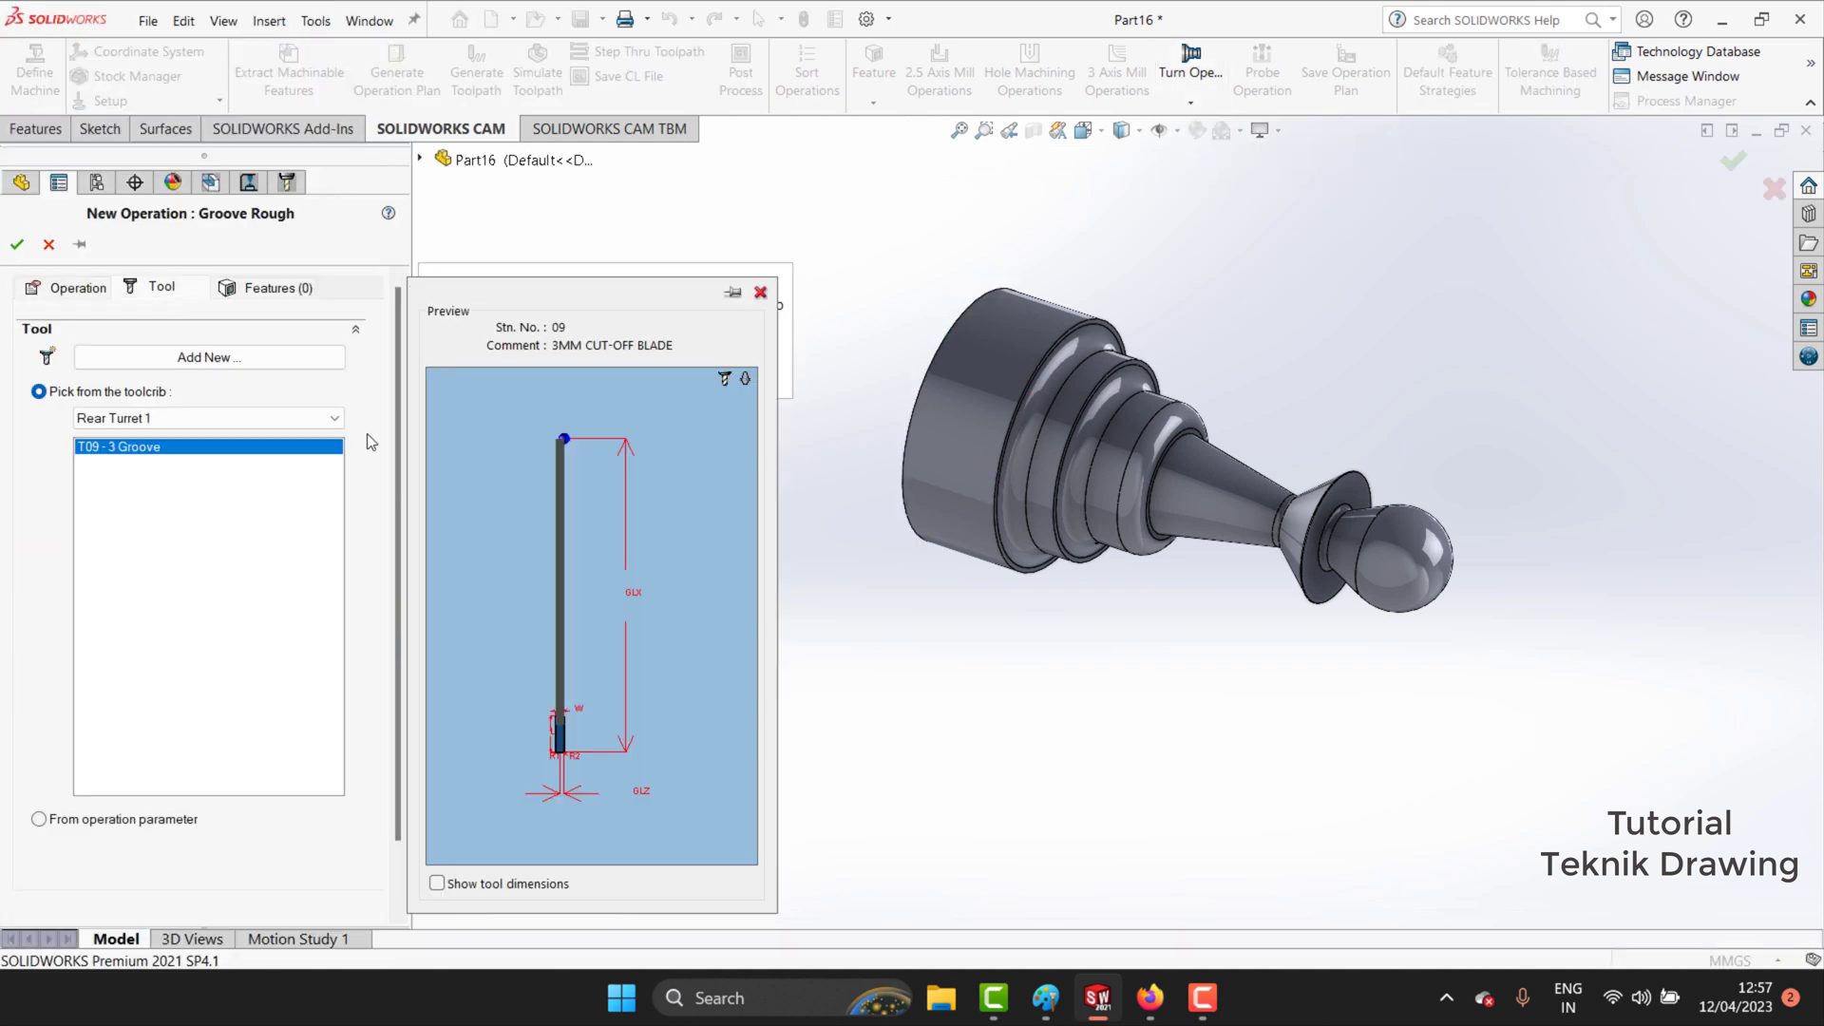
scroll(568, 787, up, 2)
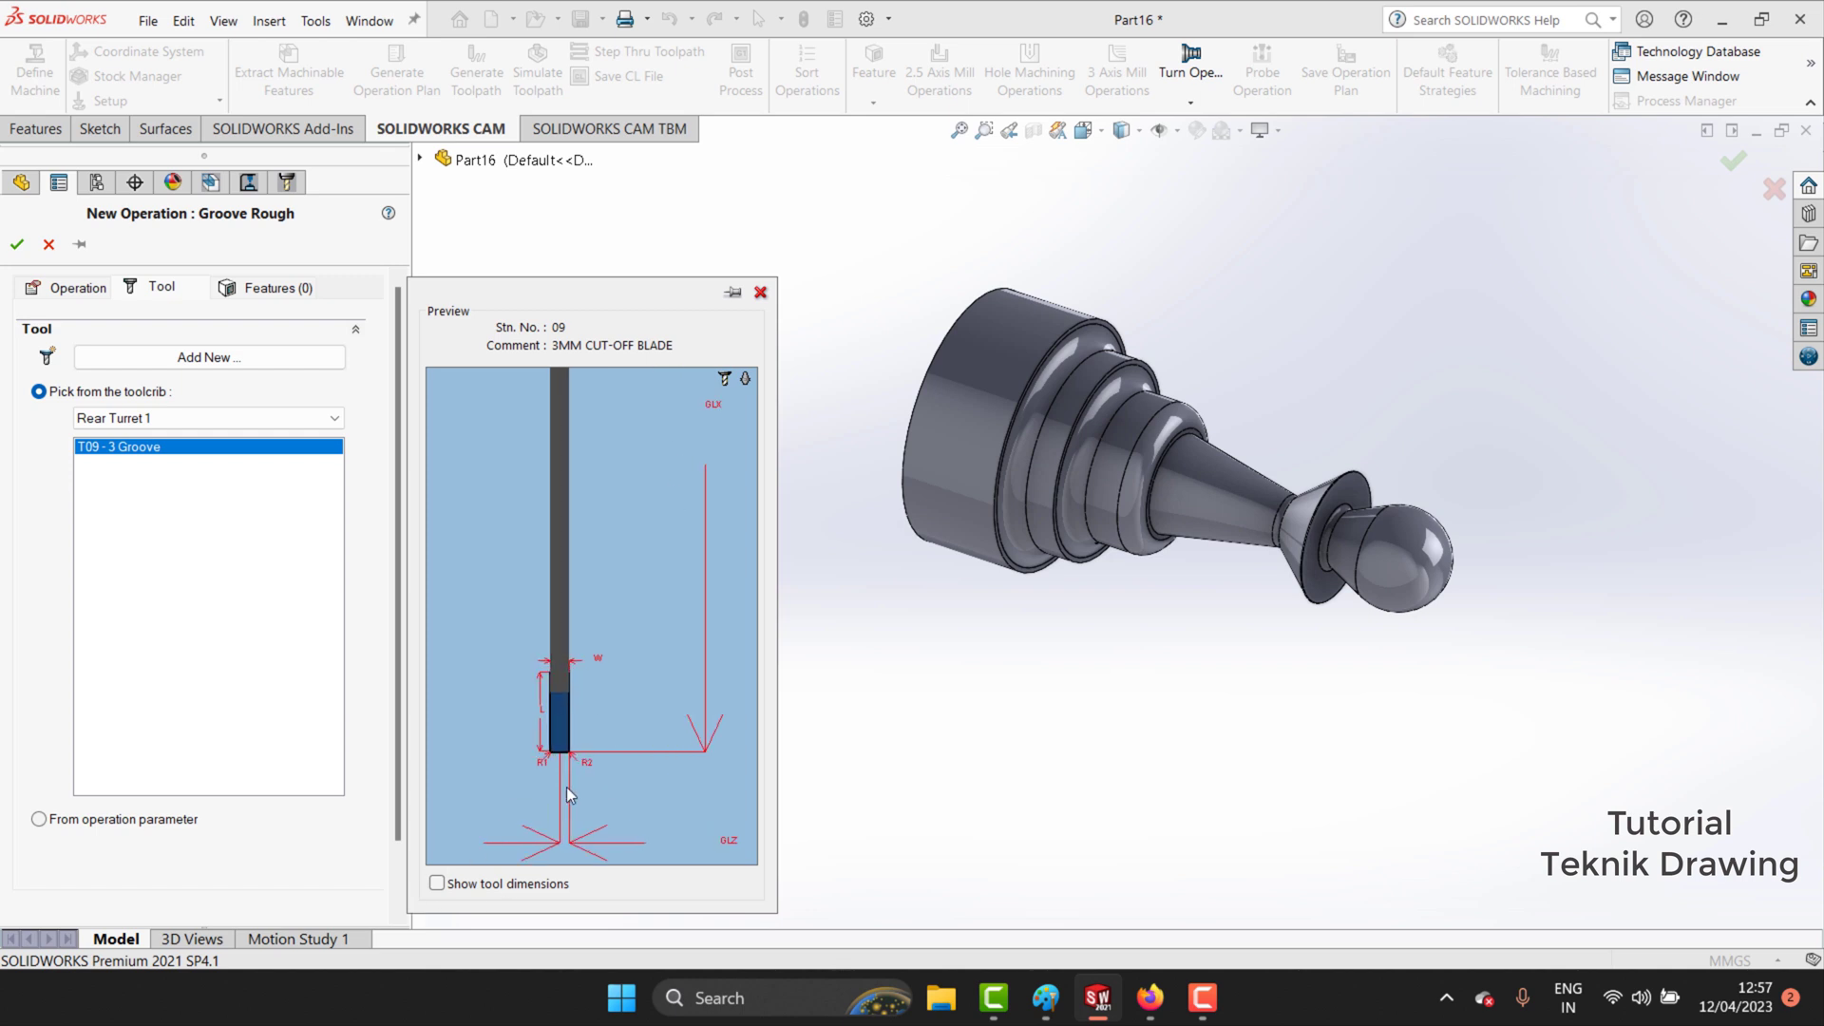
scroll(568, 789, up, 2)
scroll(574, 777, up, 2)
scroll(614, 789, down, 1)
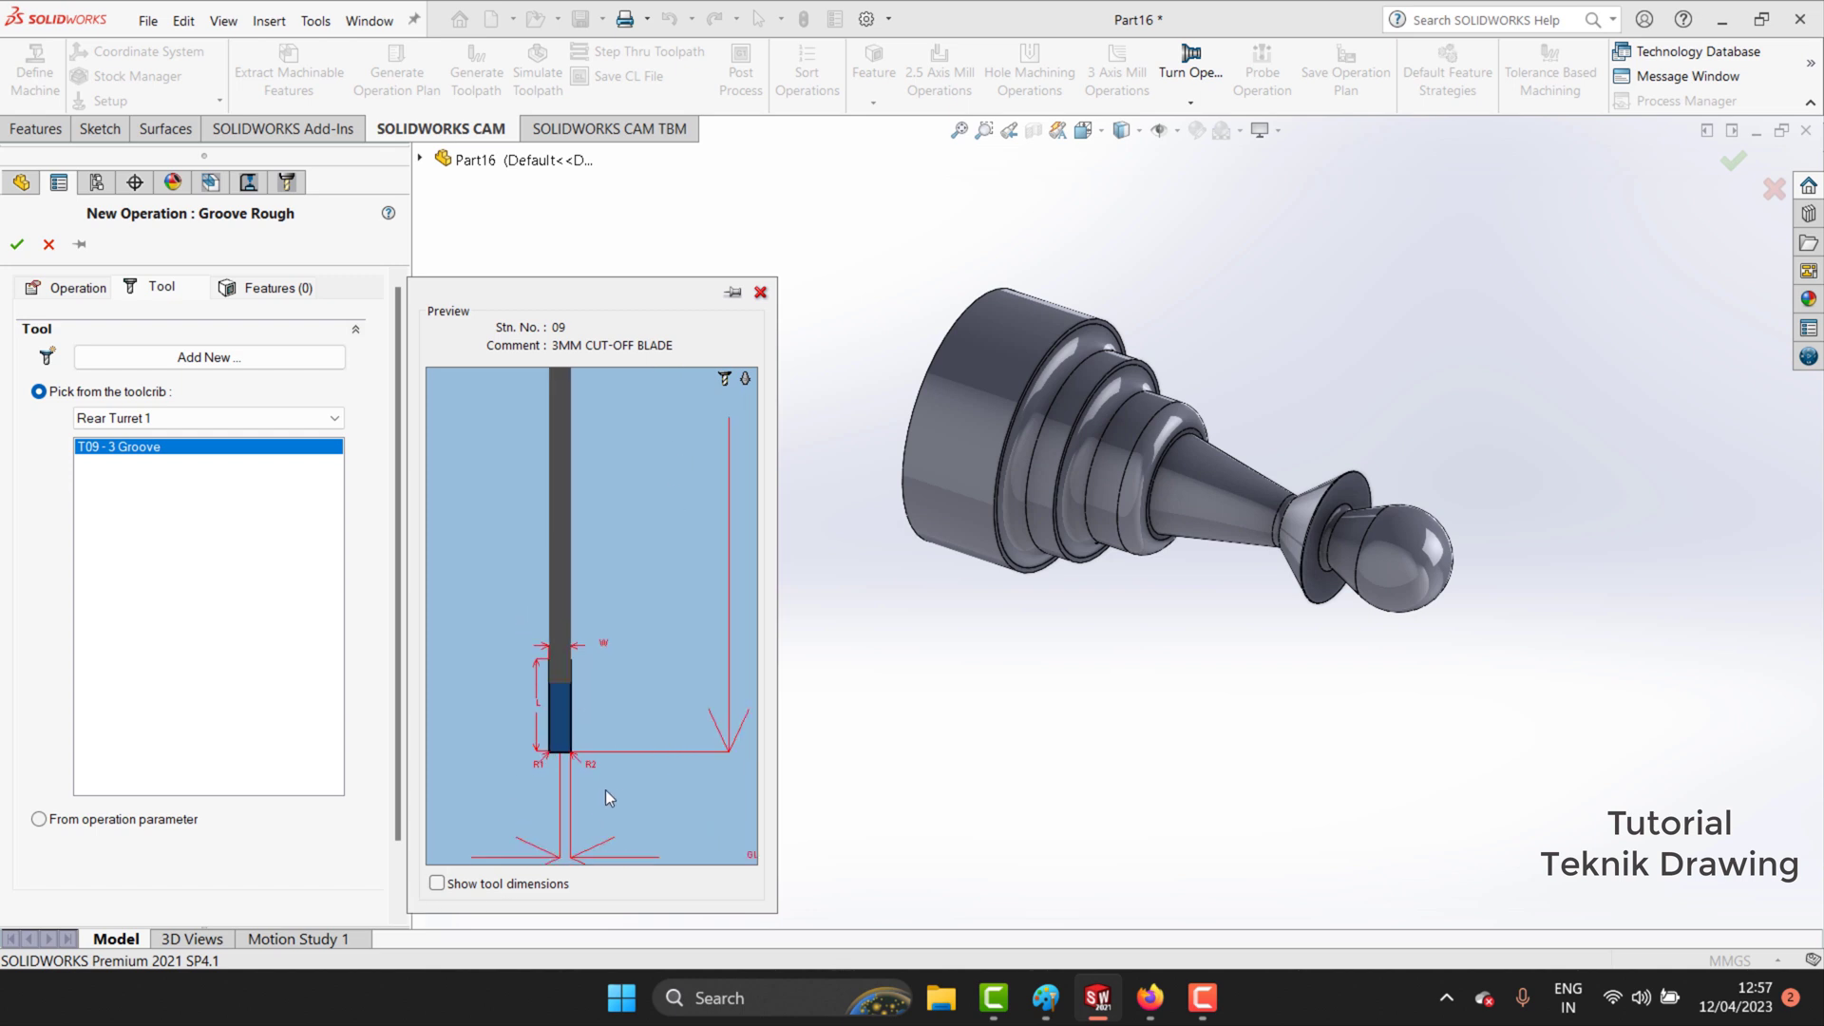
scroll(606, 789, down, 1)
scroll(606, 789, down, 1)
click(239, 358)
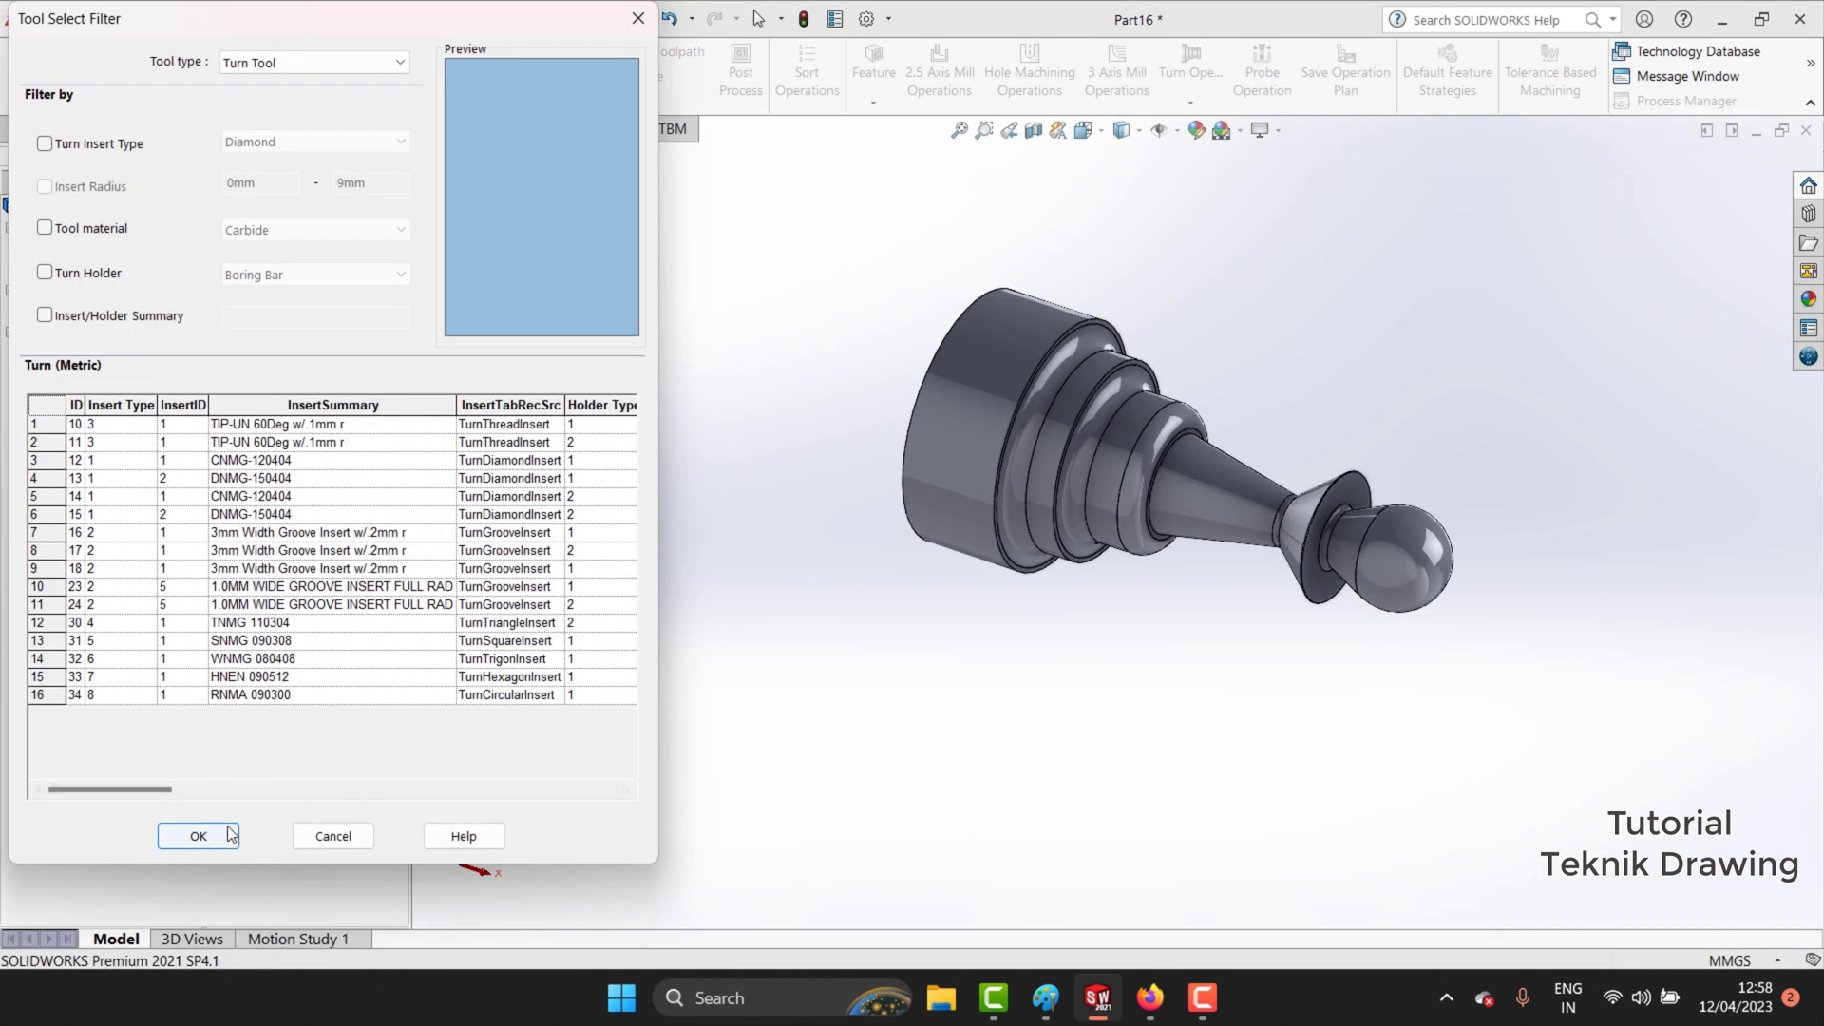
click(230, 834)
Apply the operation to OD Feature1 and CutOff Feature1 in Turn Setup1 and accept it.
click(57, 288)
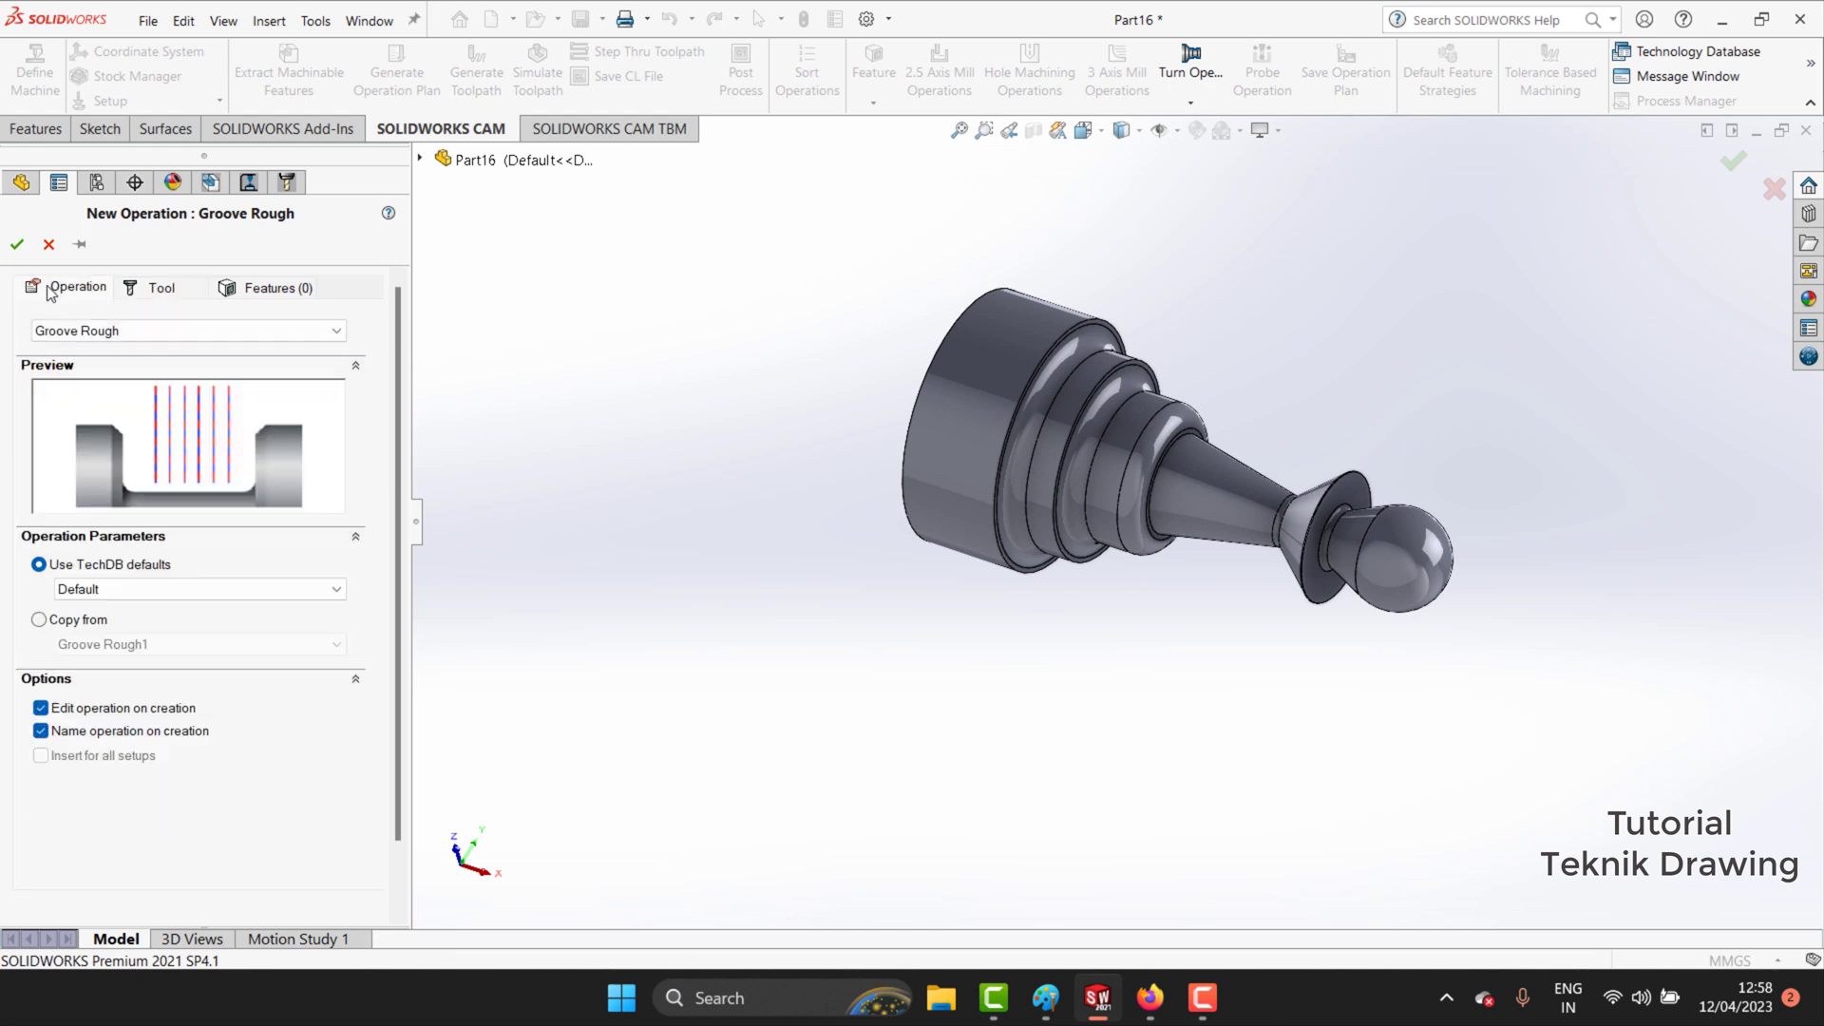
scroll(80, 649, down, 2)
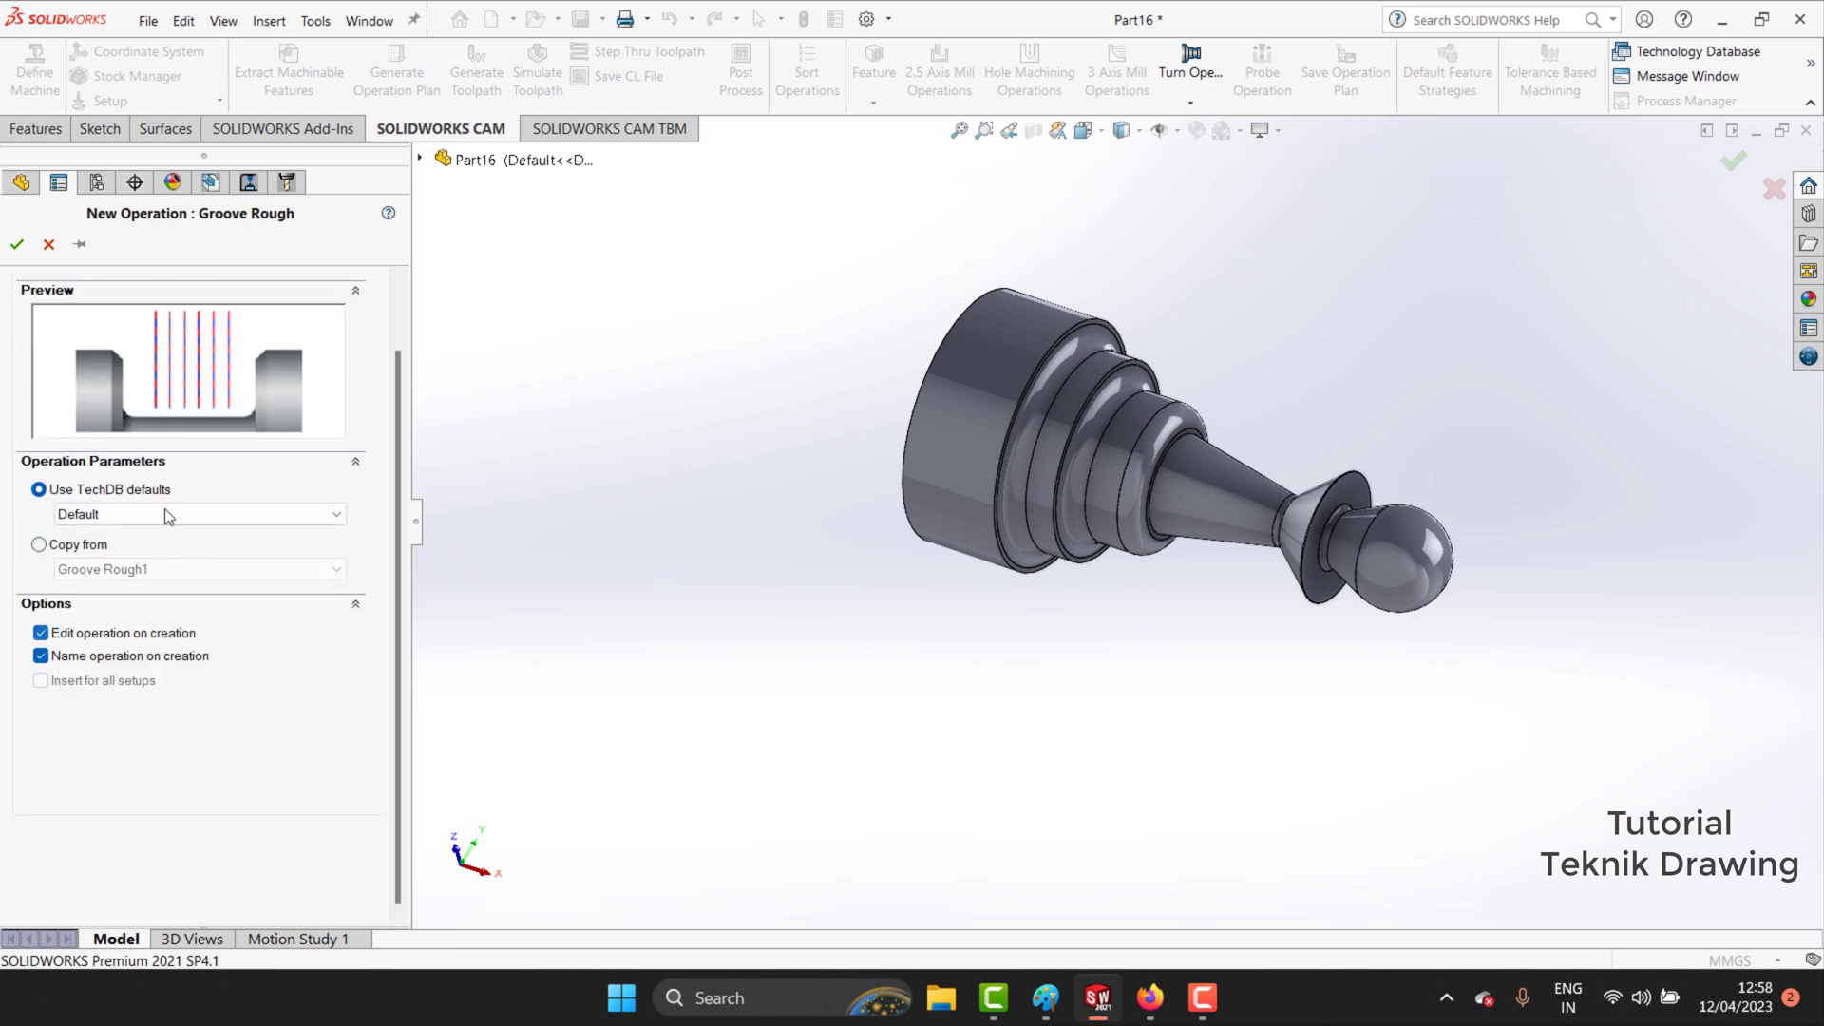
scroll(163, 510, up, 2)
click(293, 289)
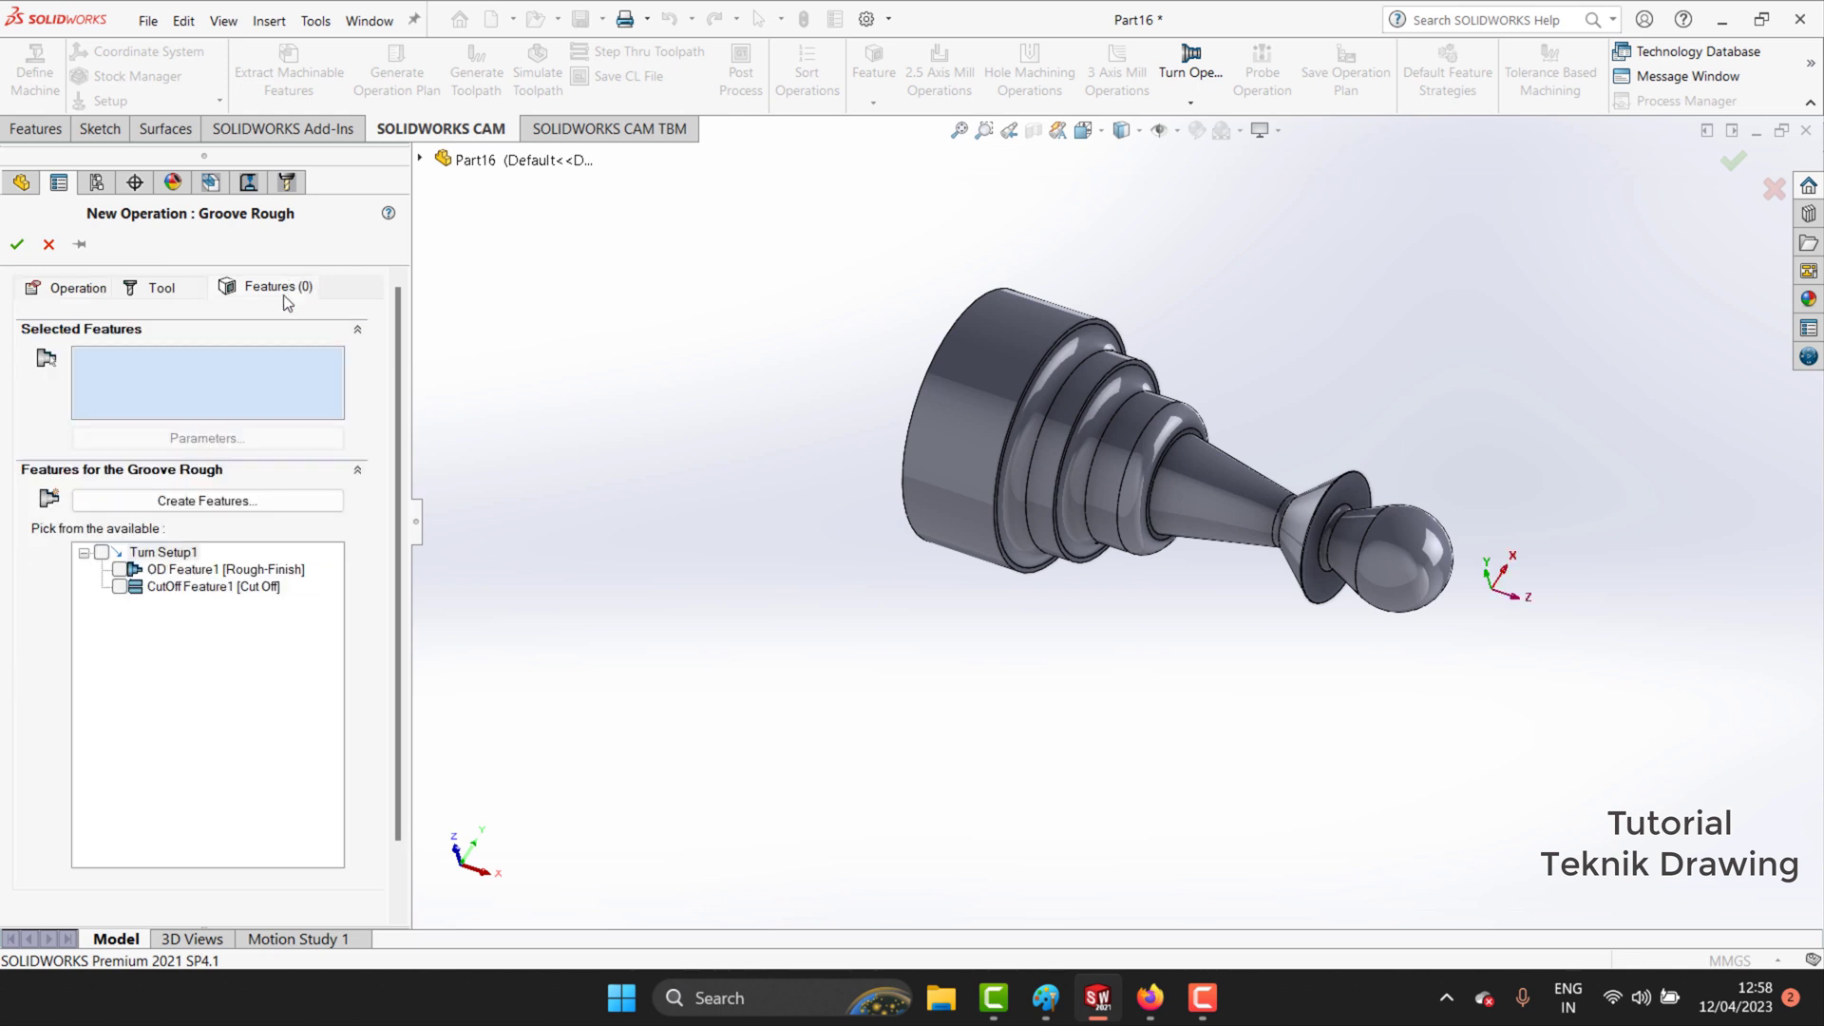
click(103, 551)
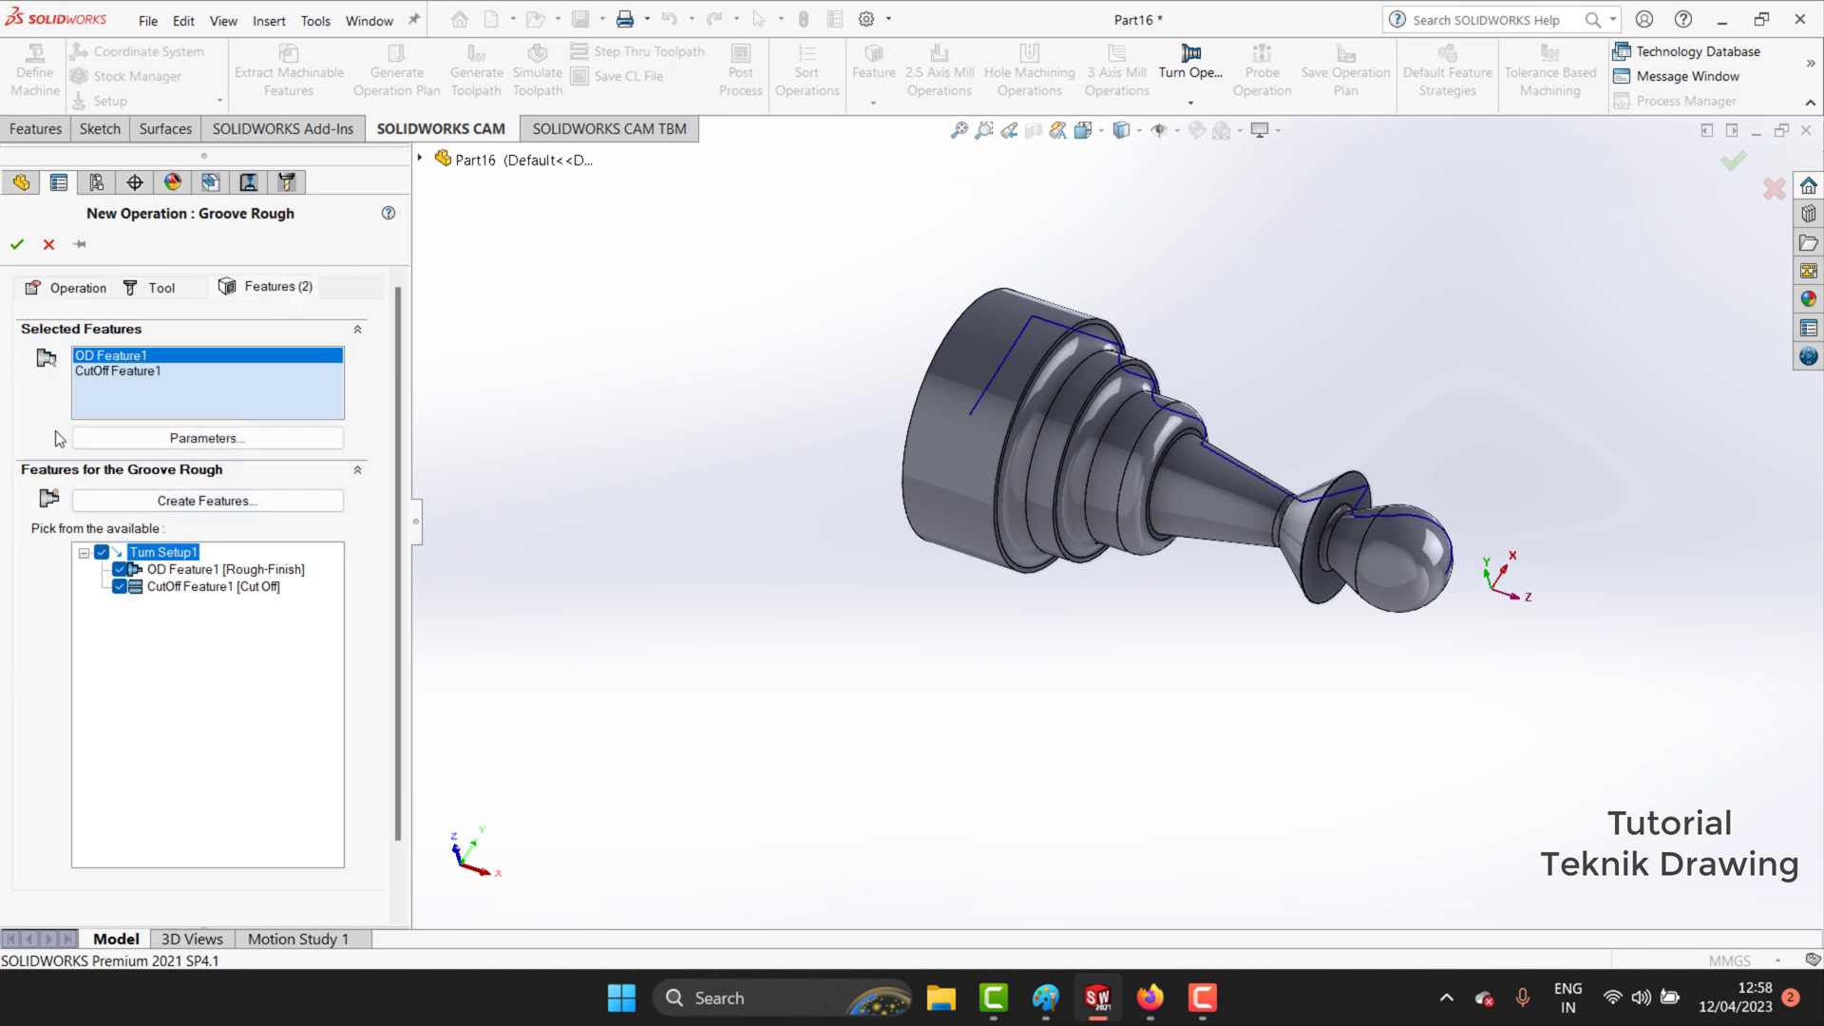
click(135, 294)
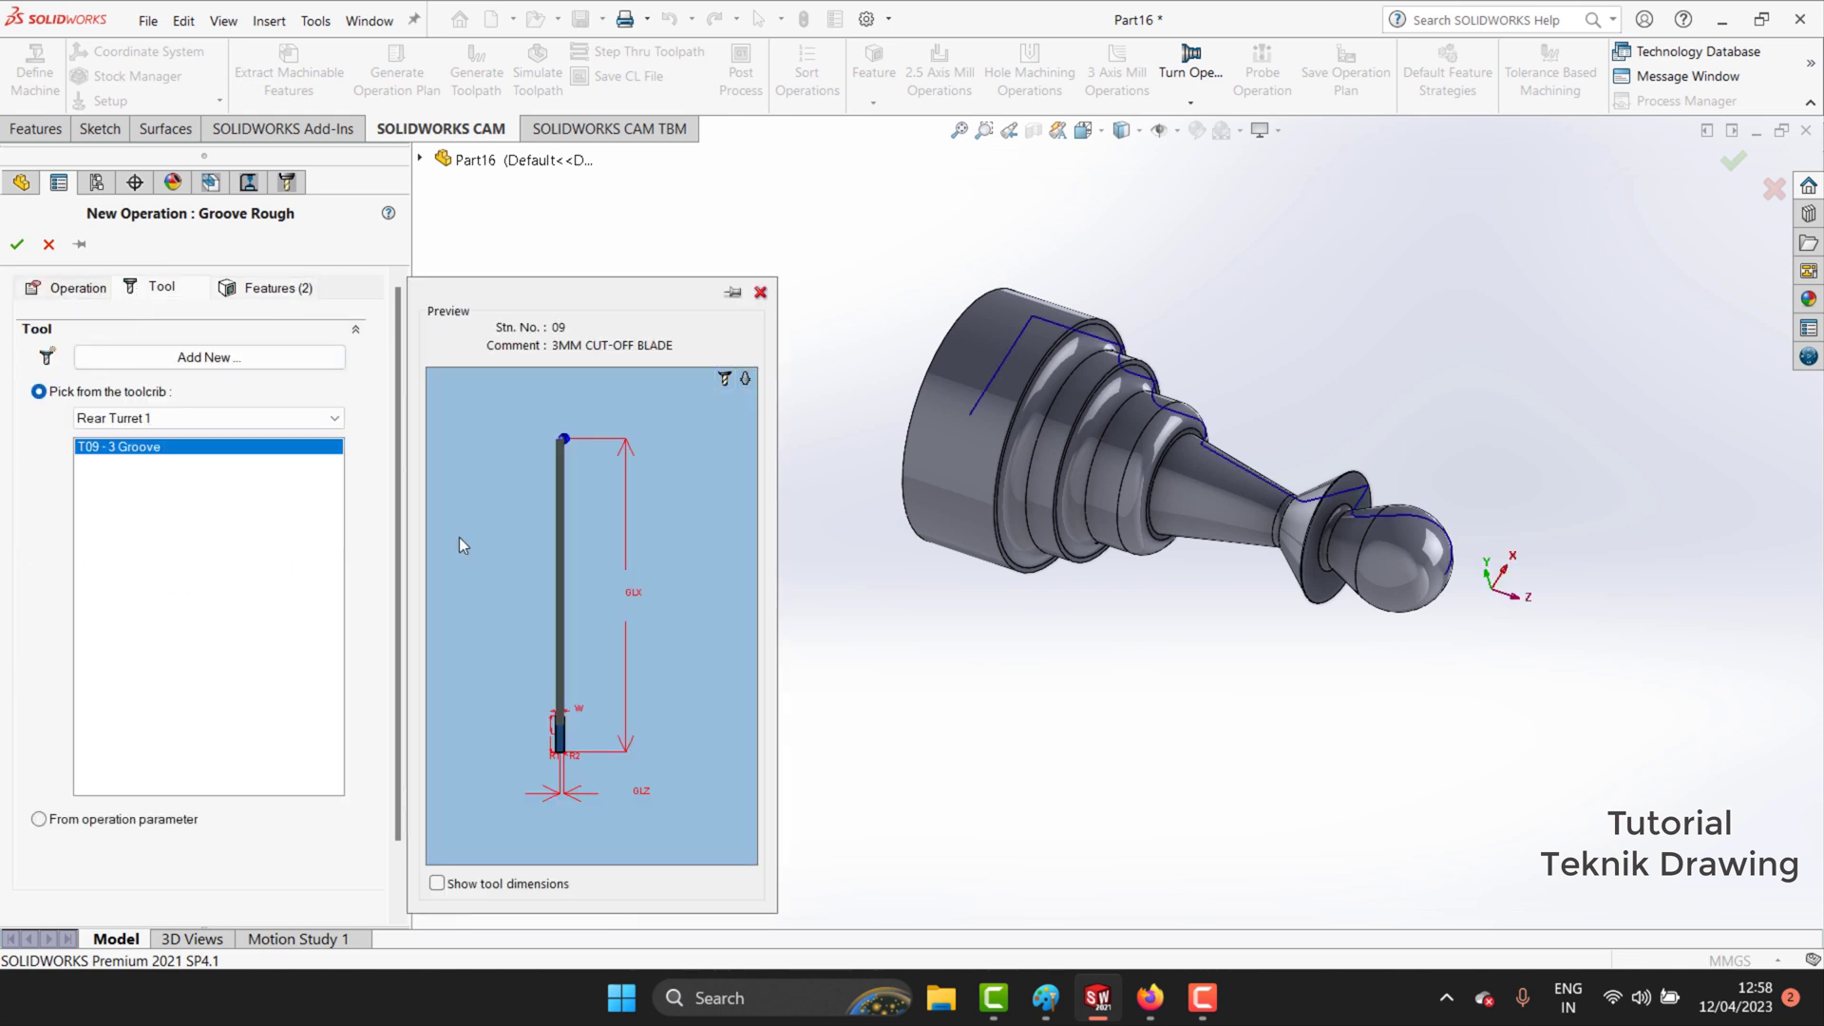
key(Return)
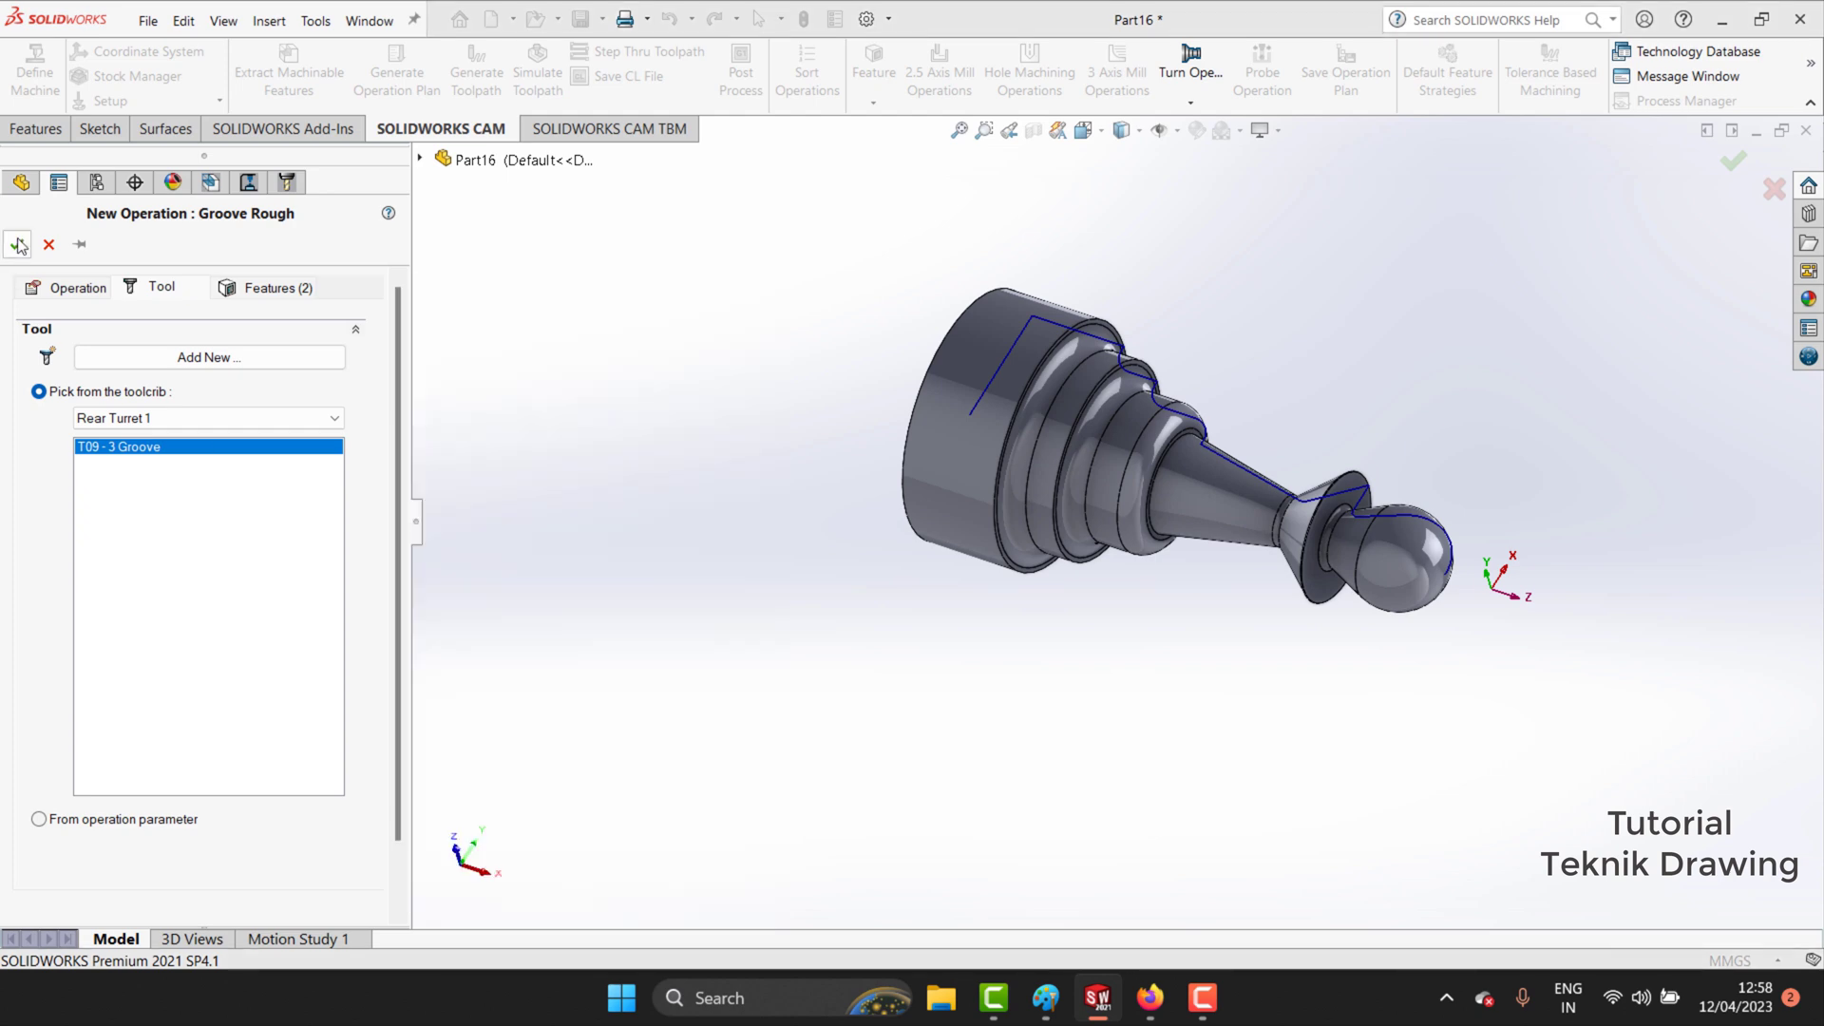
Preview the groove roughing toolpath, confirm its parameters, and add the changed tool as new.
click(828, 640)
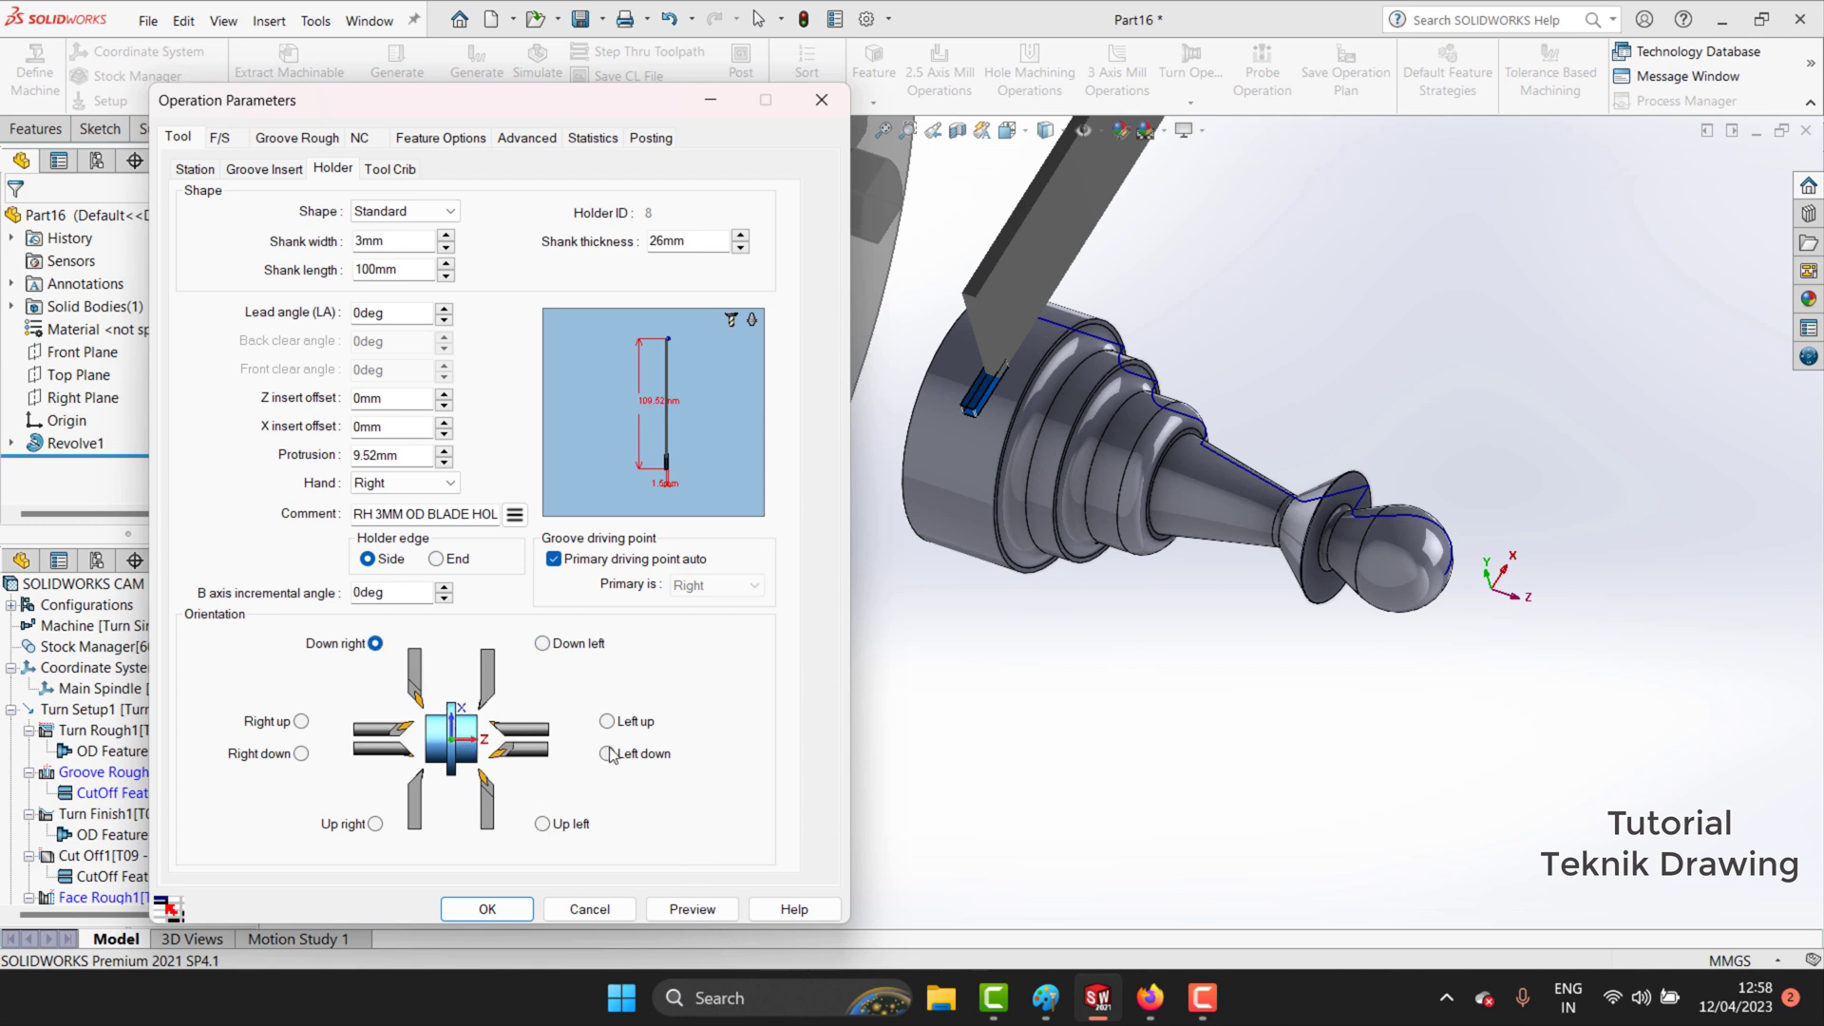
click(704, 910)
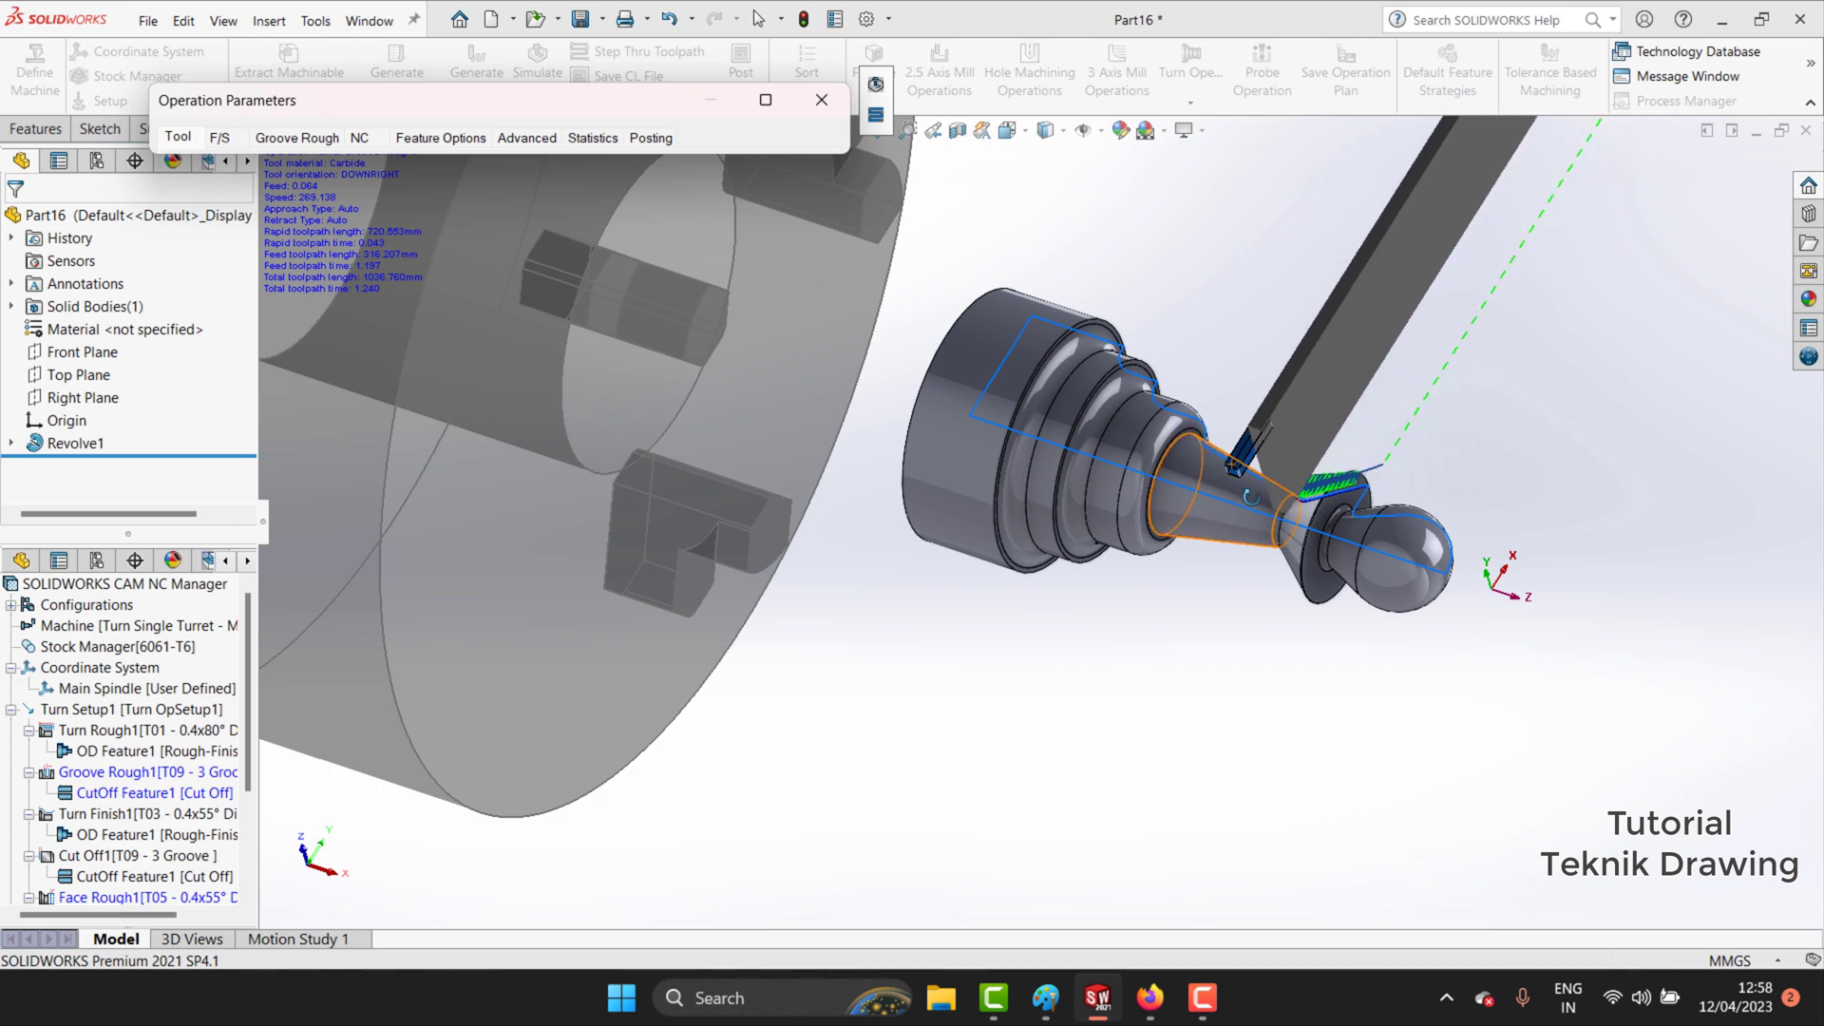
click(767, 100)
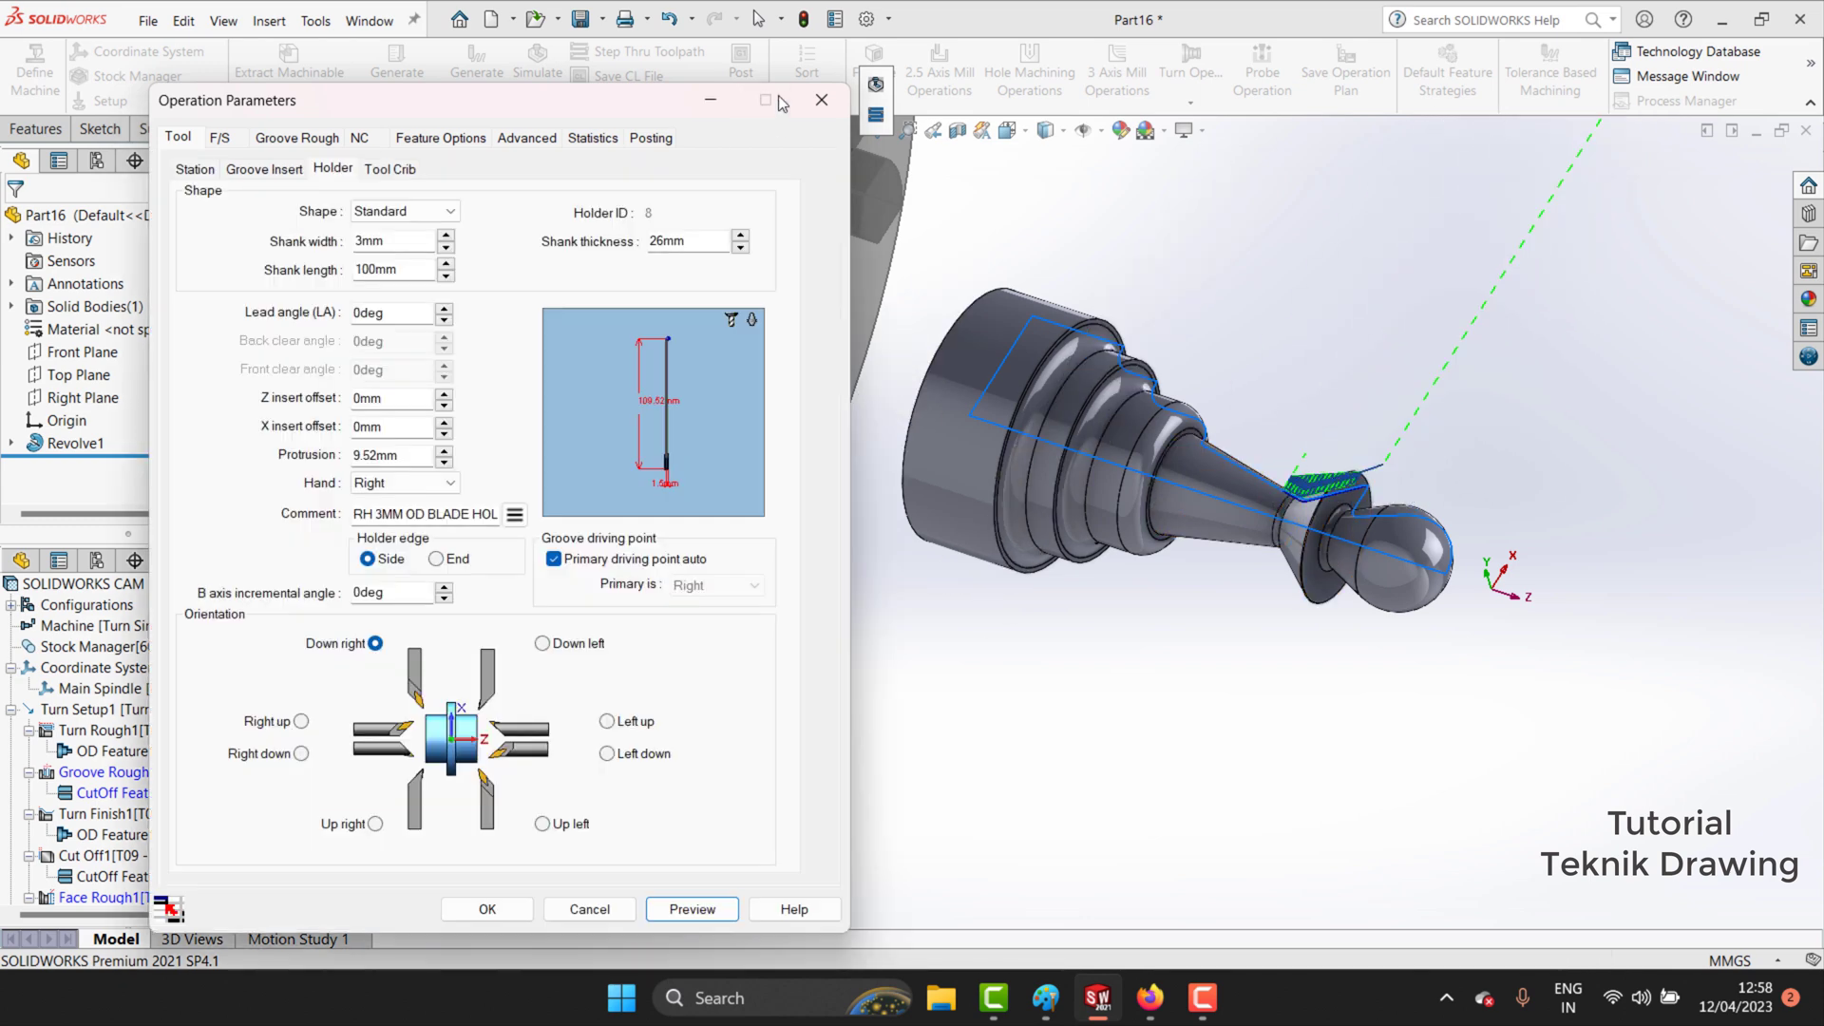
click(488, 909)
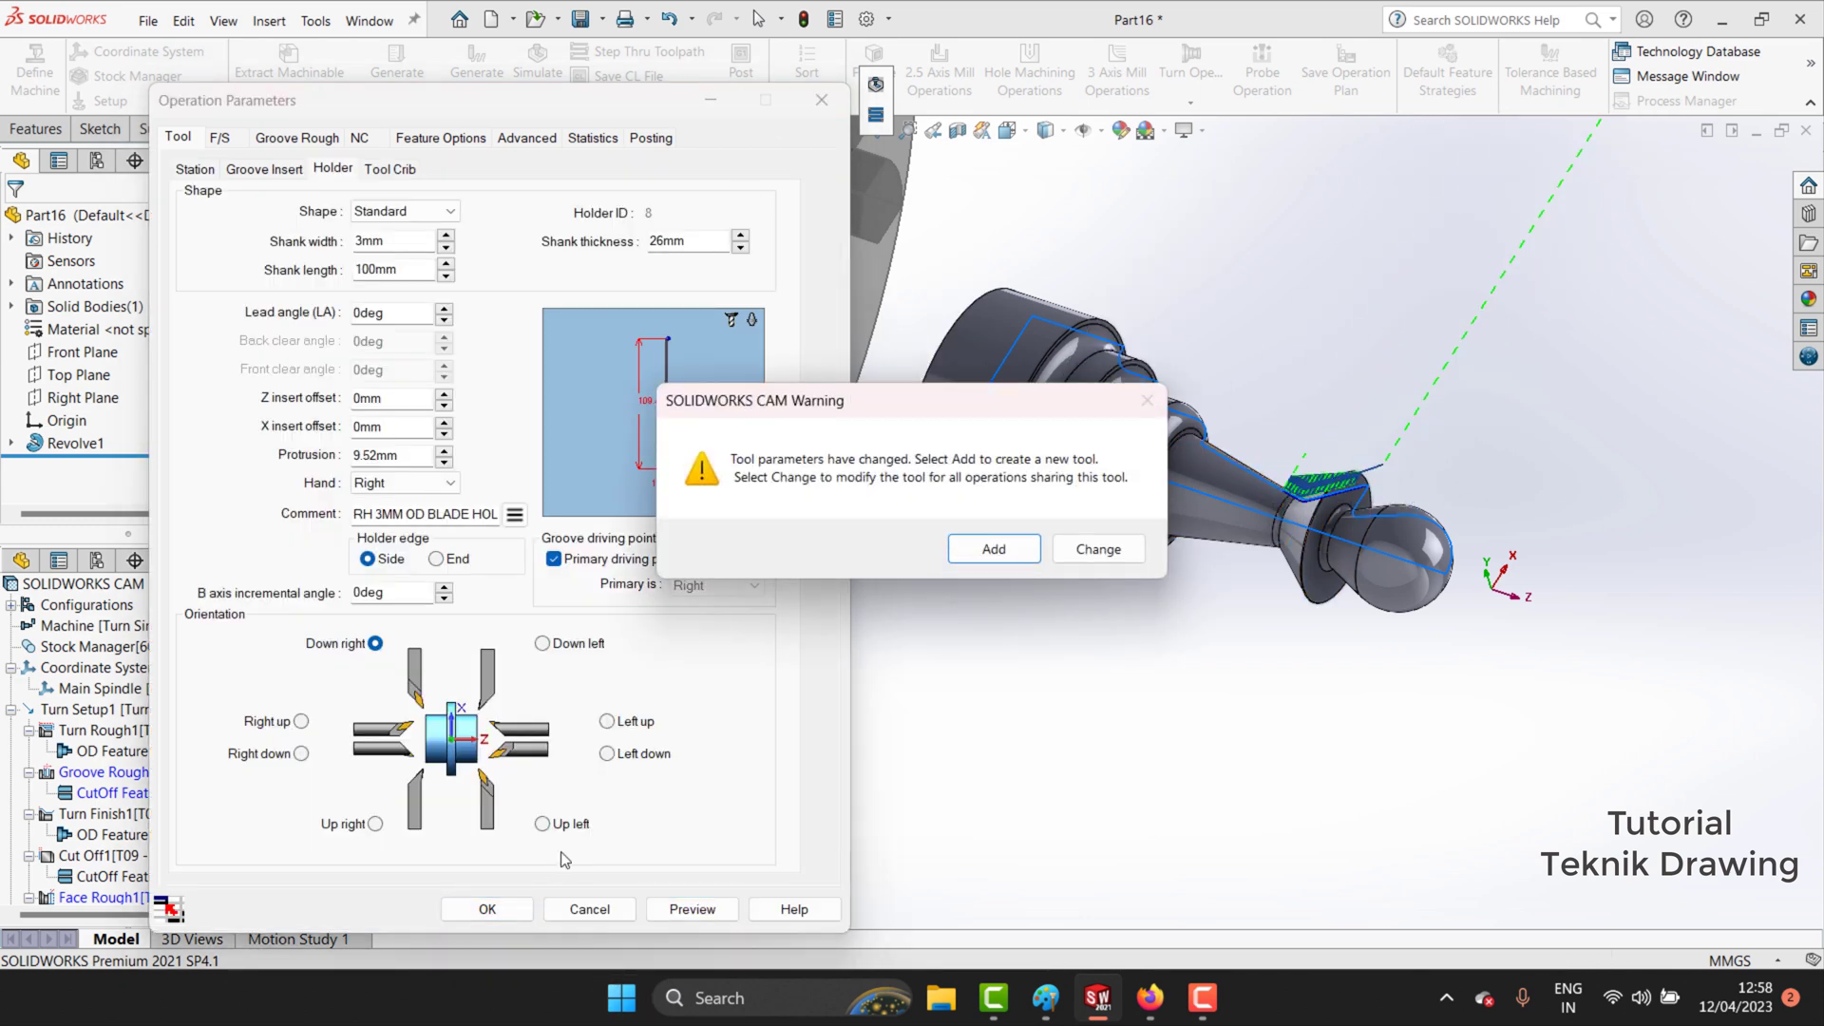
click(958, 554)
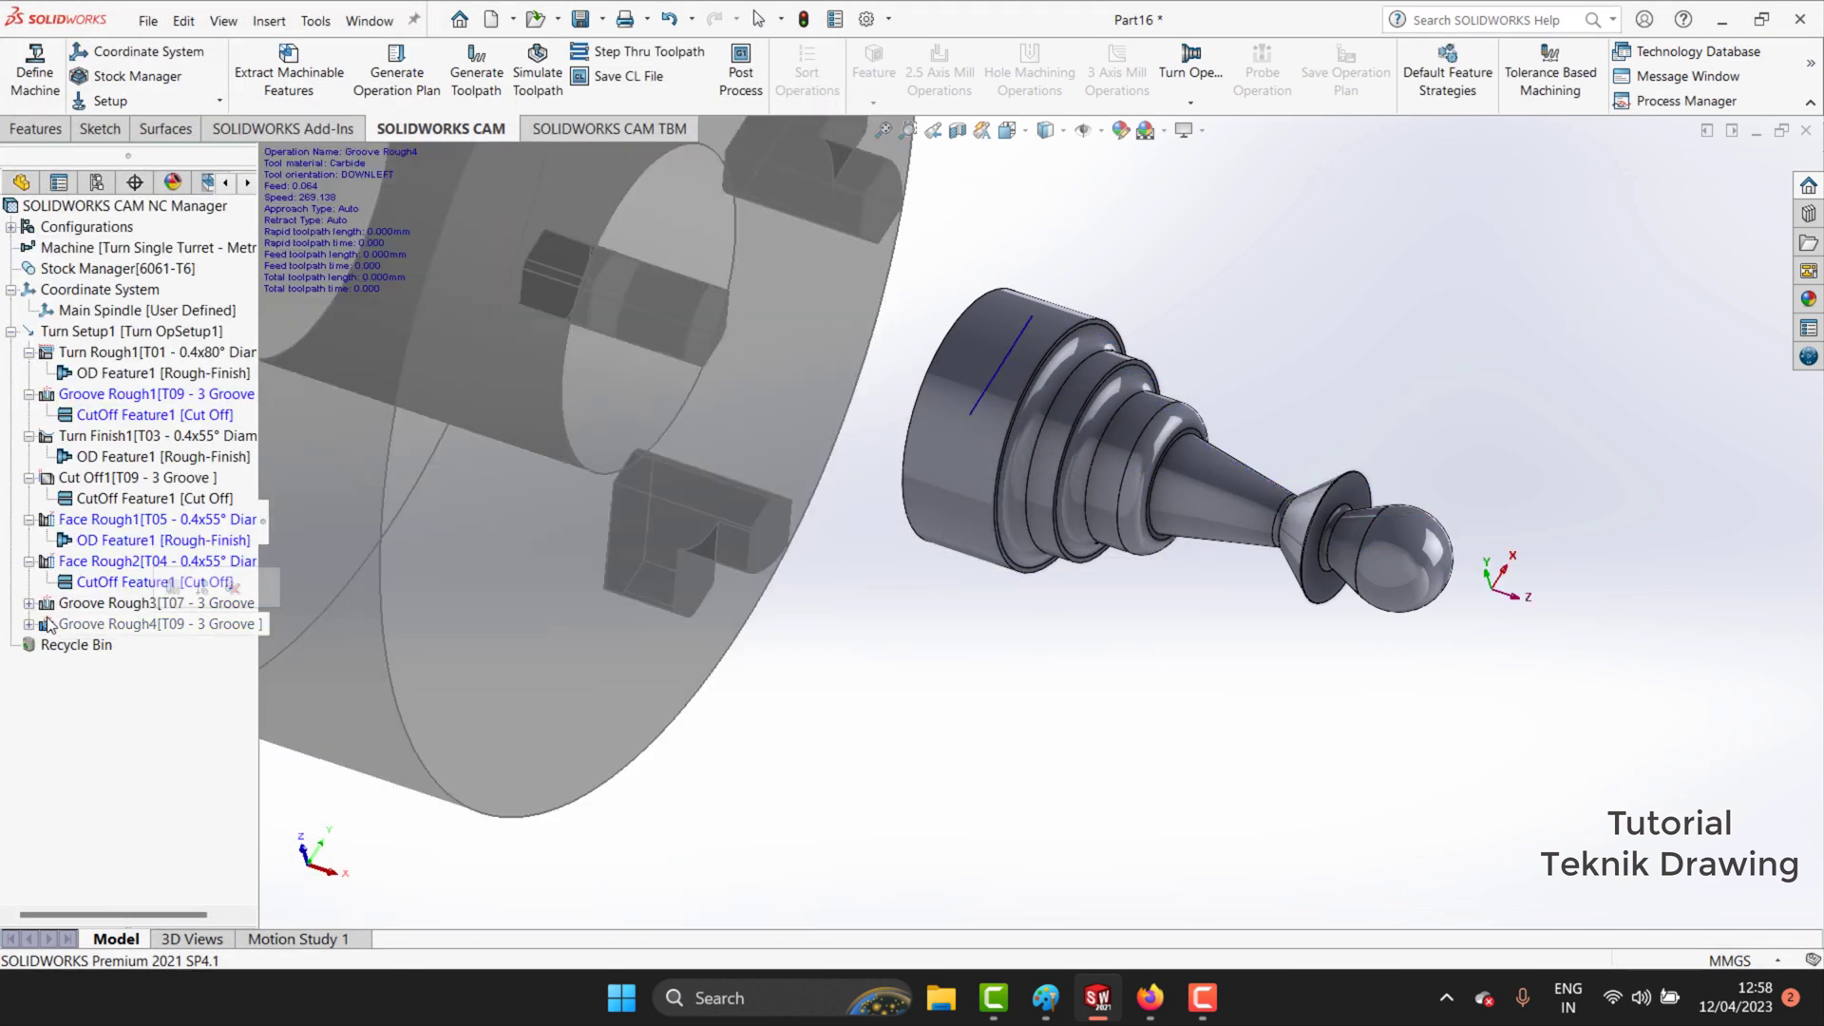
Simulate all toolpaths so the pawn is turned and grooved, including Groove Rough3.
click(28, 603)
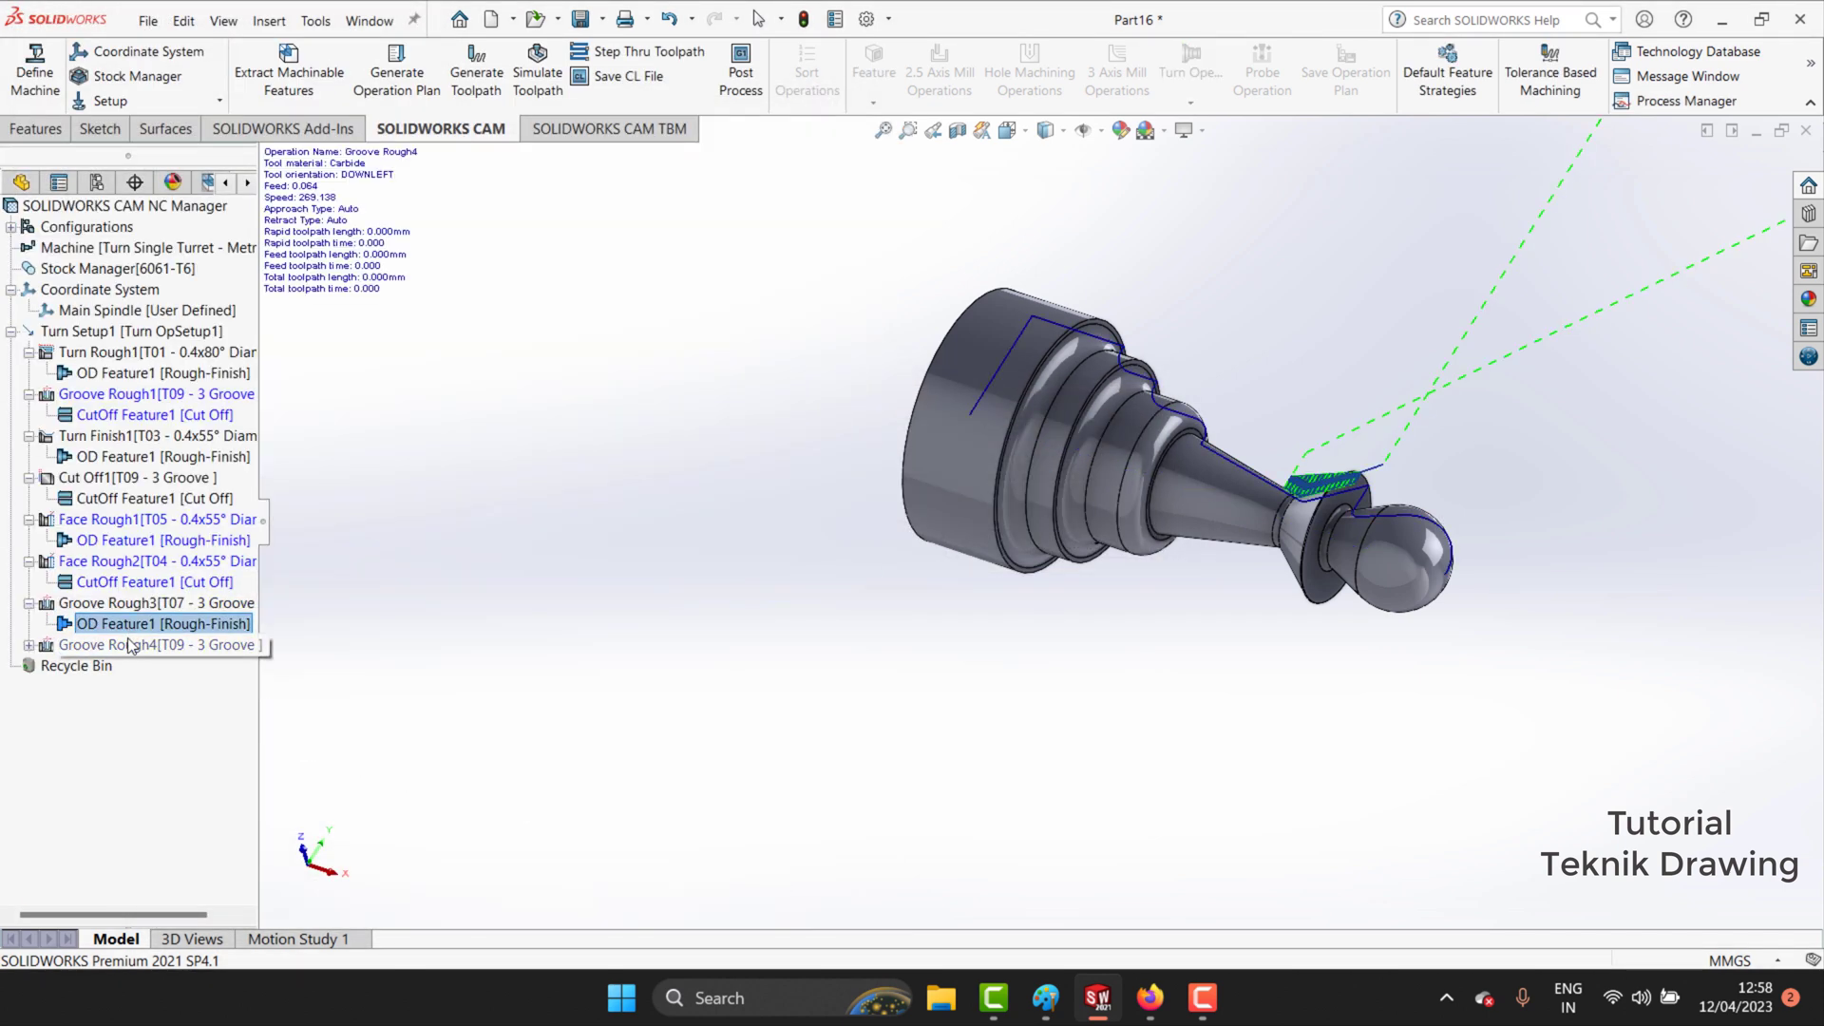
click(128, 582)
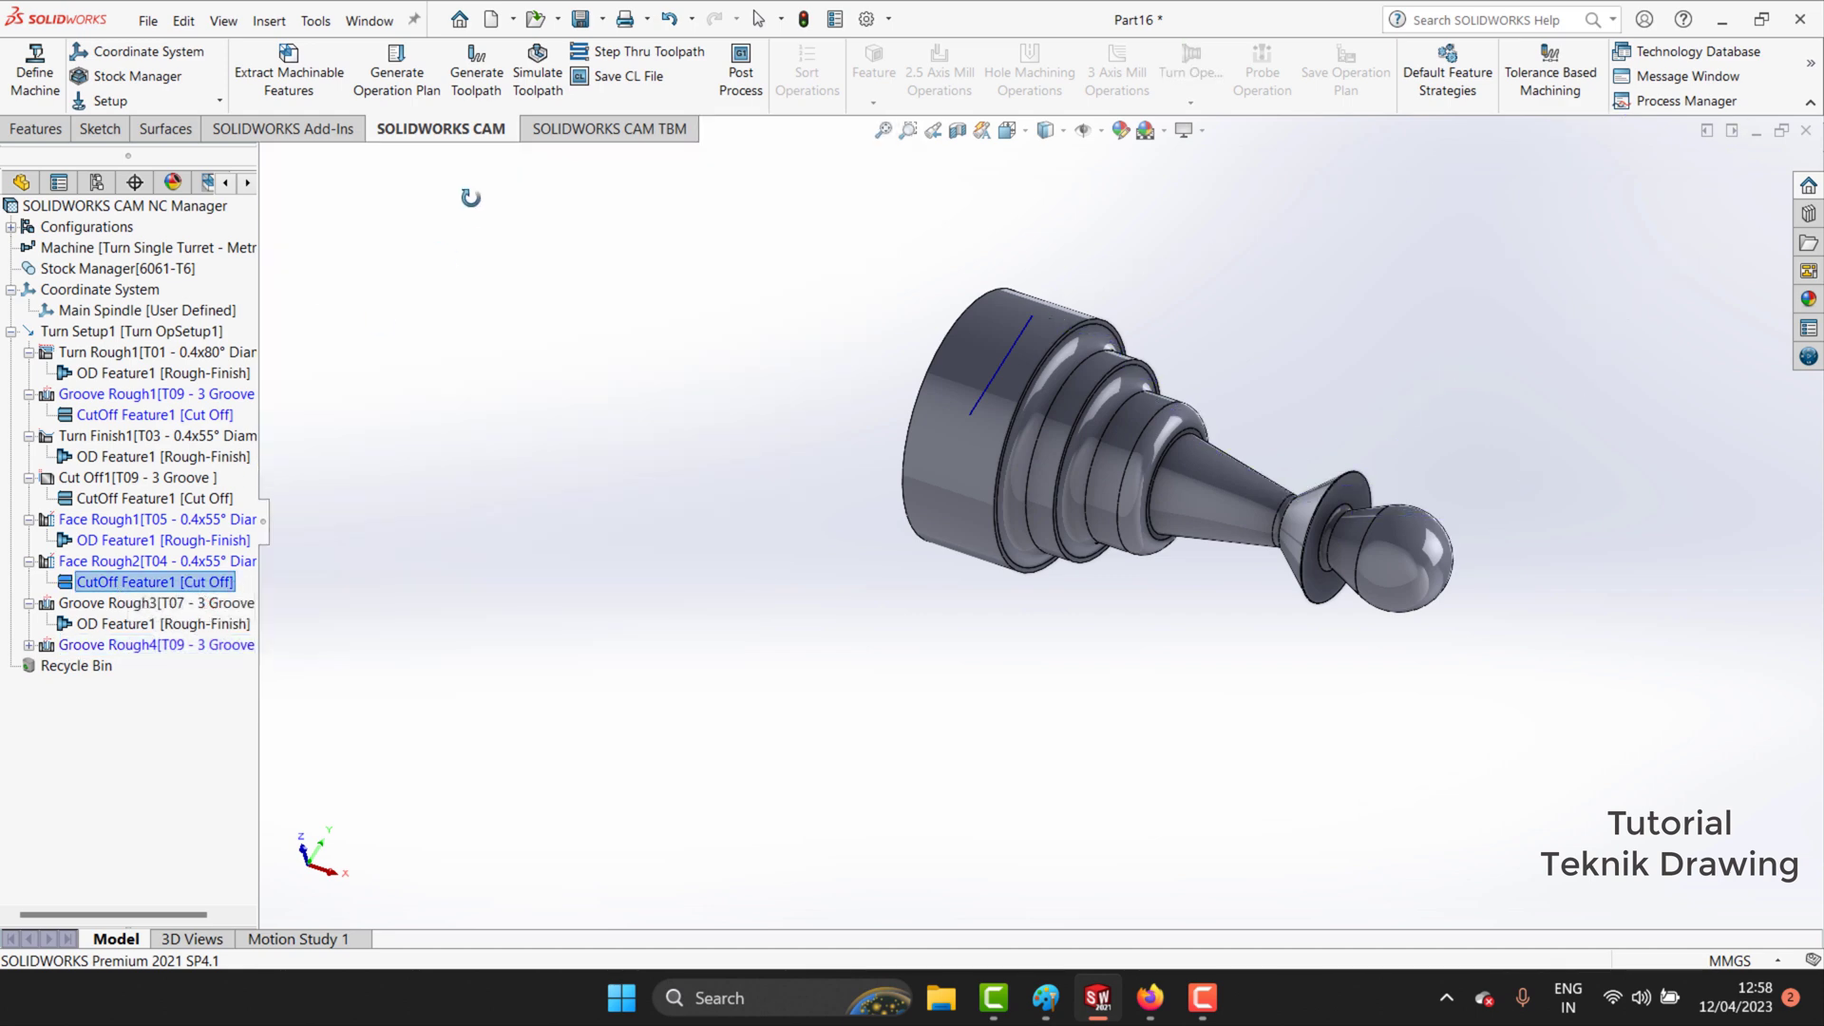
click(536, 74)
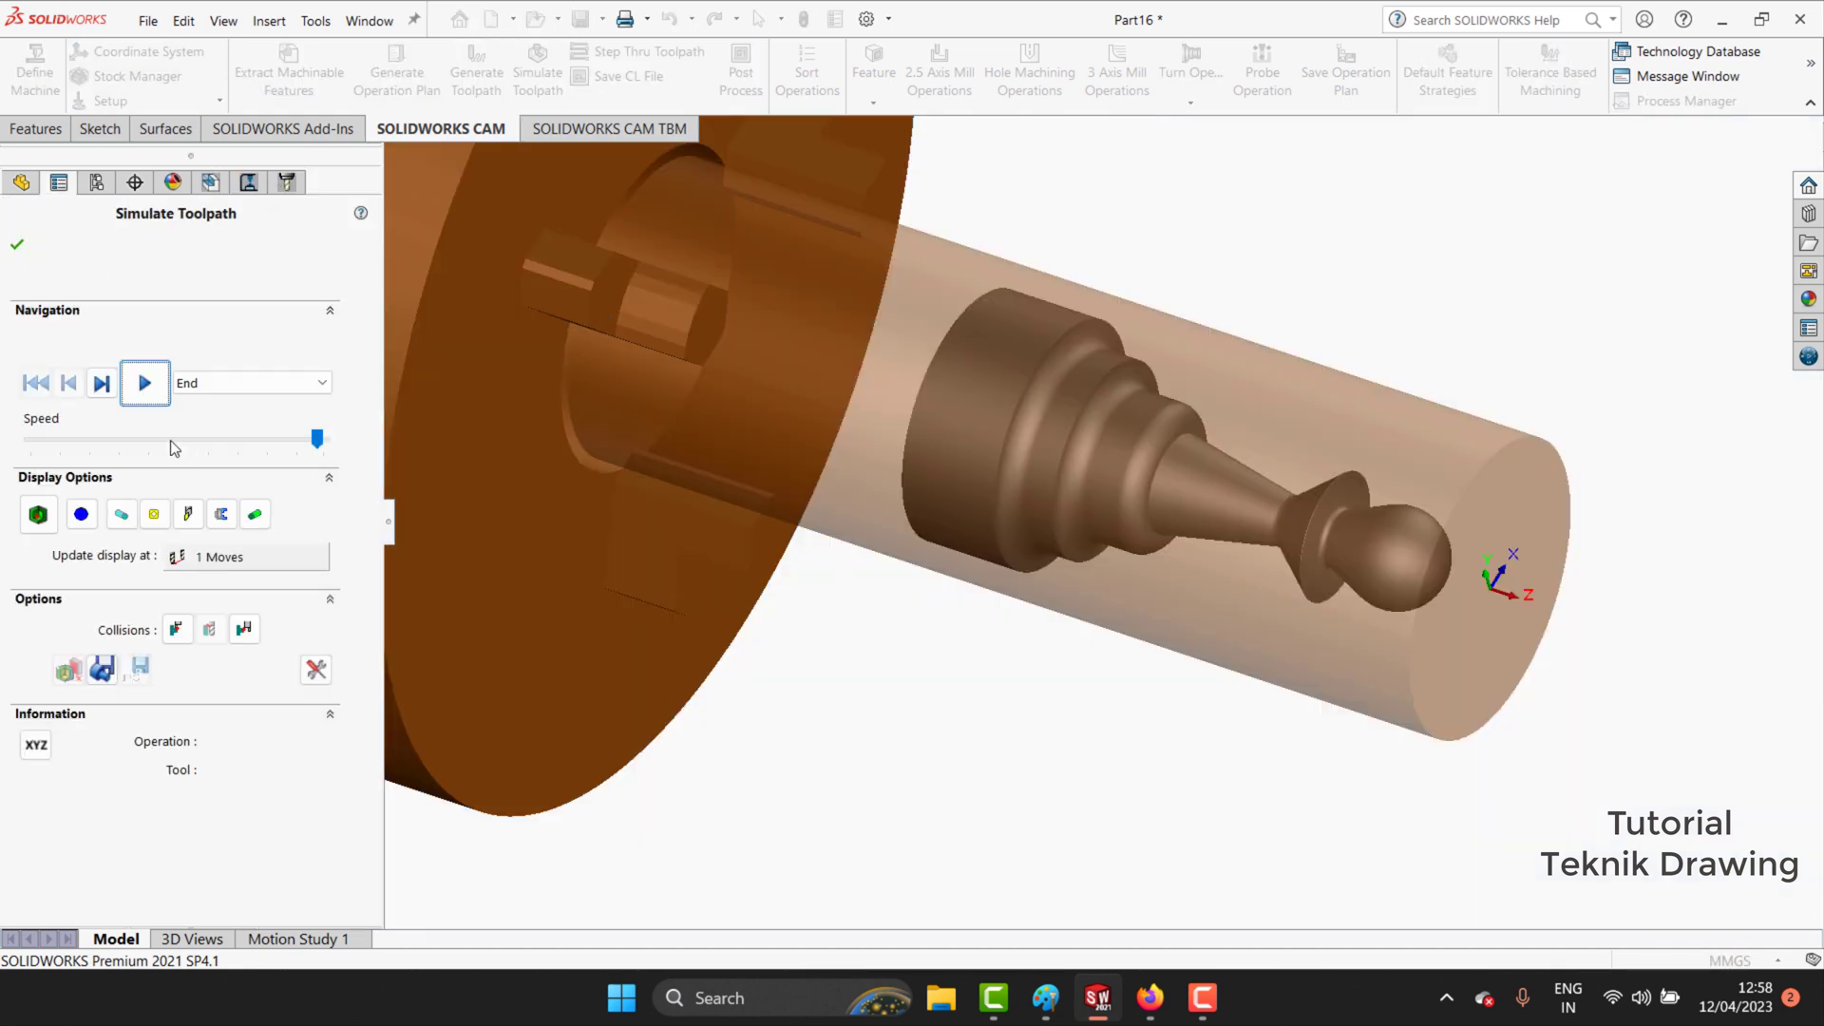
click(140, 395)
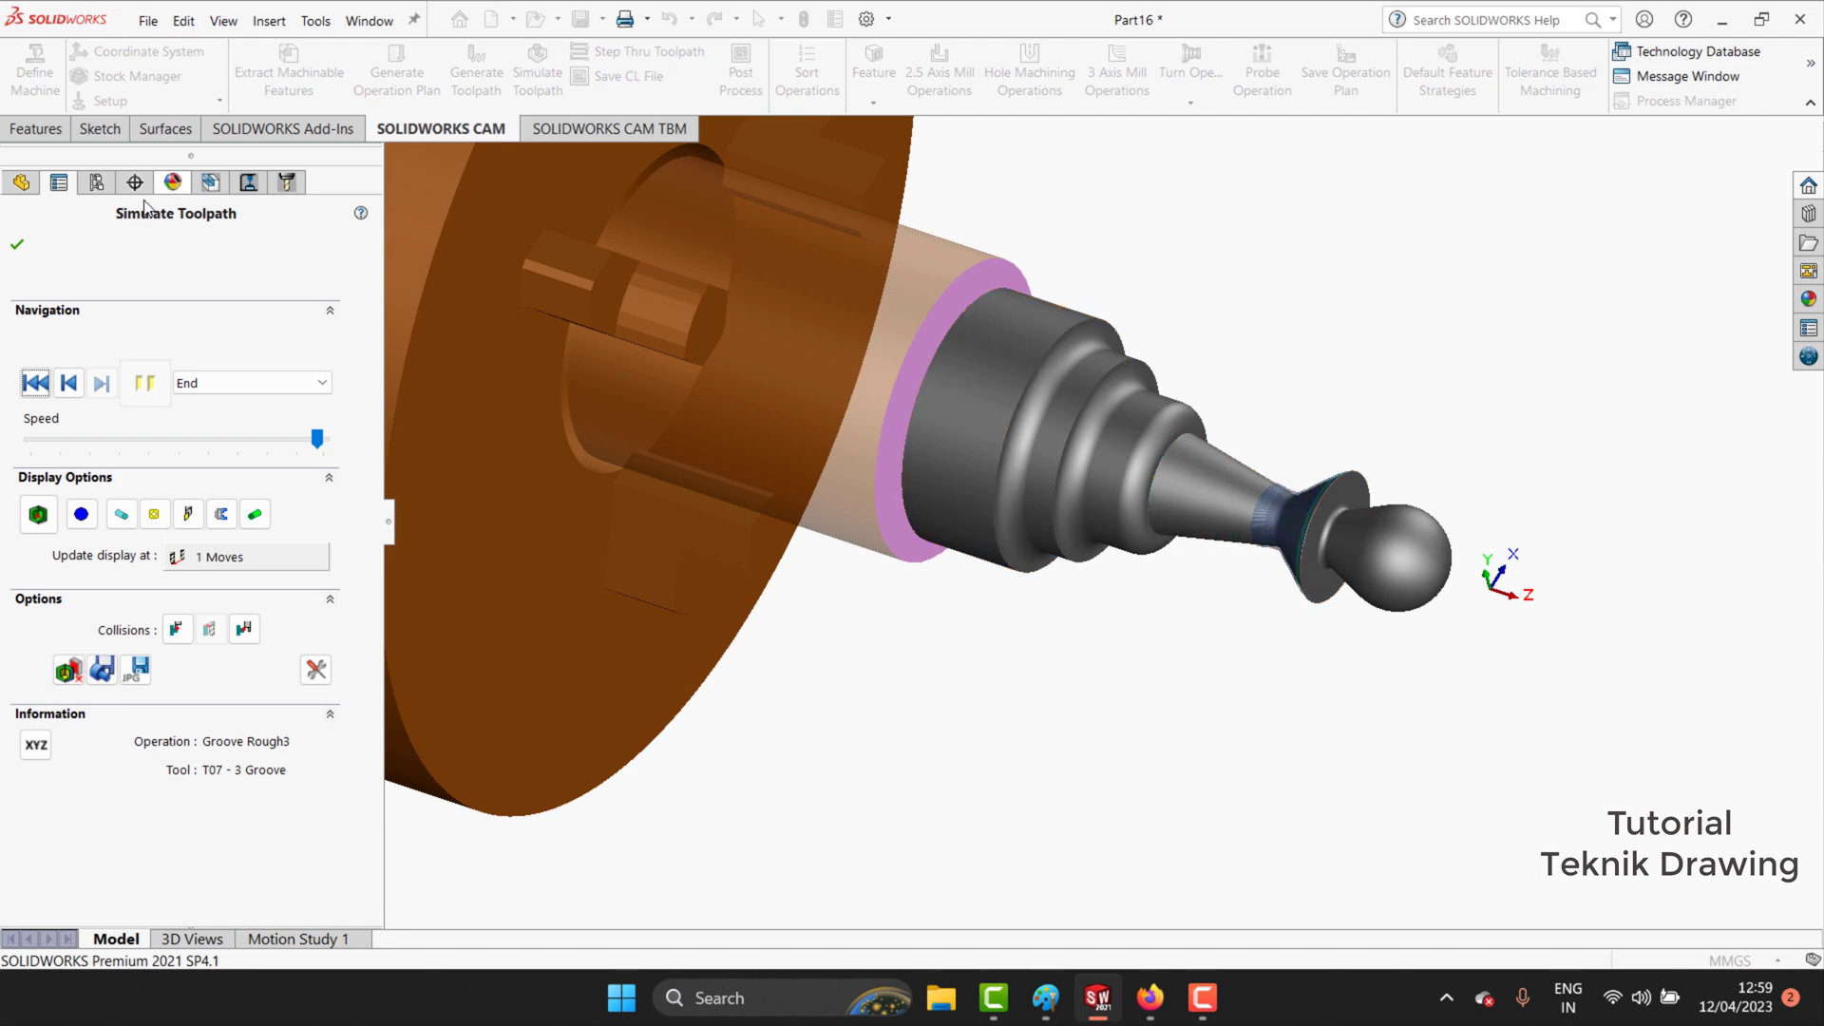
Exit the simulation and drag Cut Off1 below Face Rough1 in the operation tree.
click(18, 245)
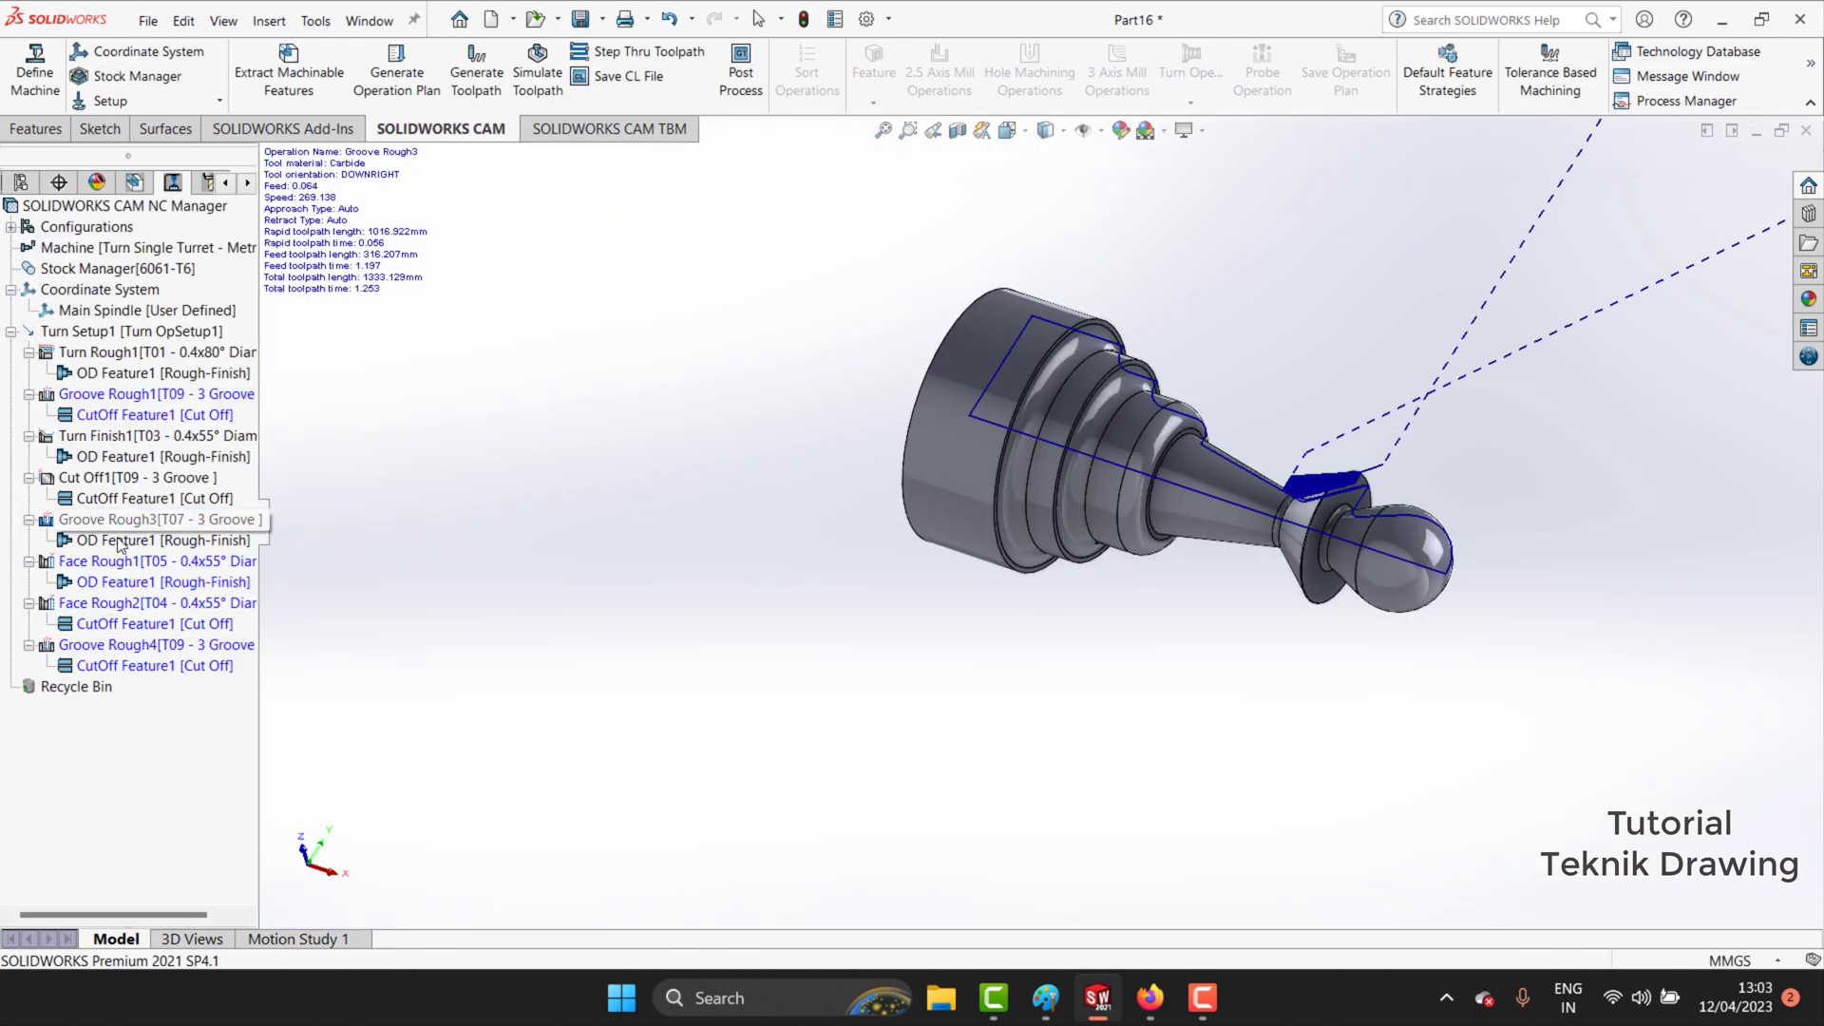
click(98, 545)
drag(102, 500, 108, 496)
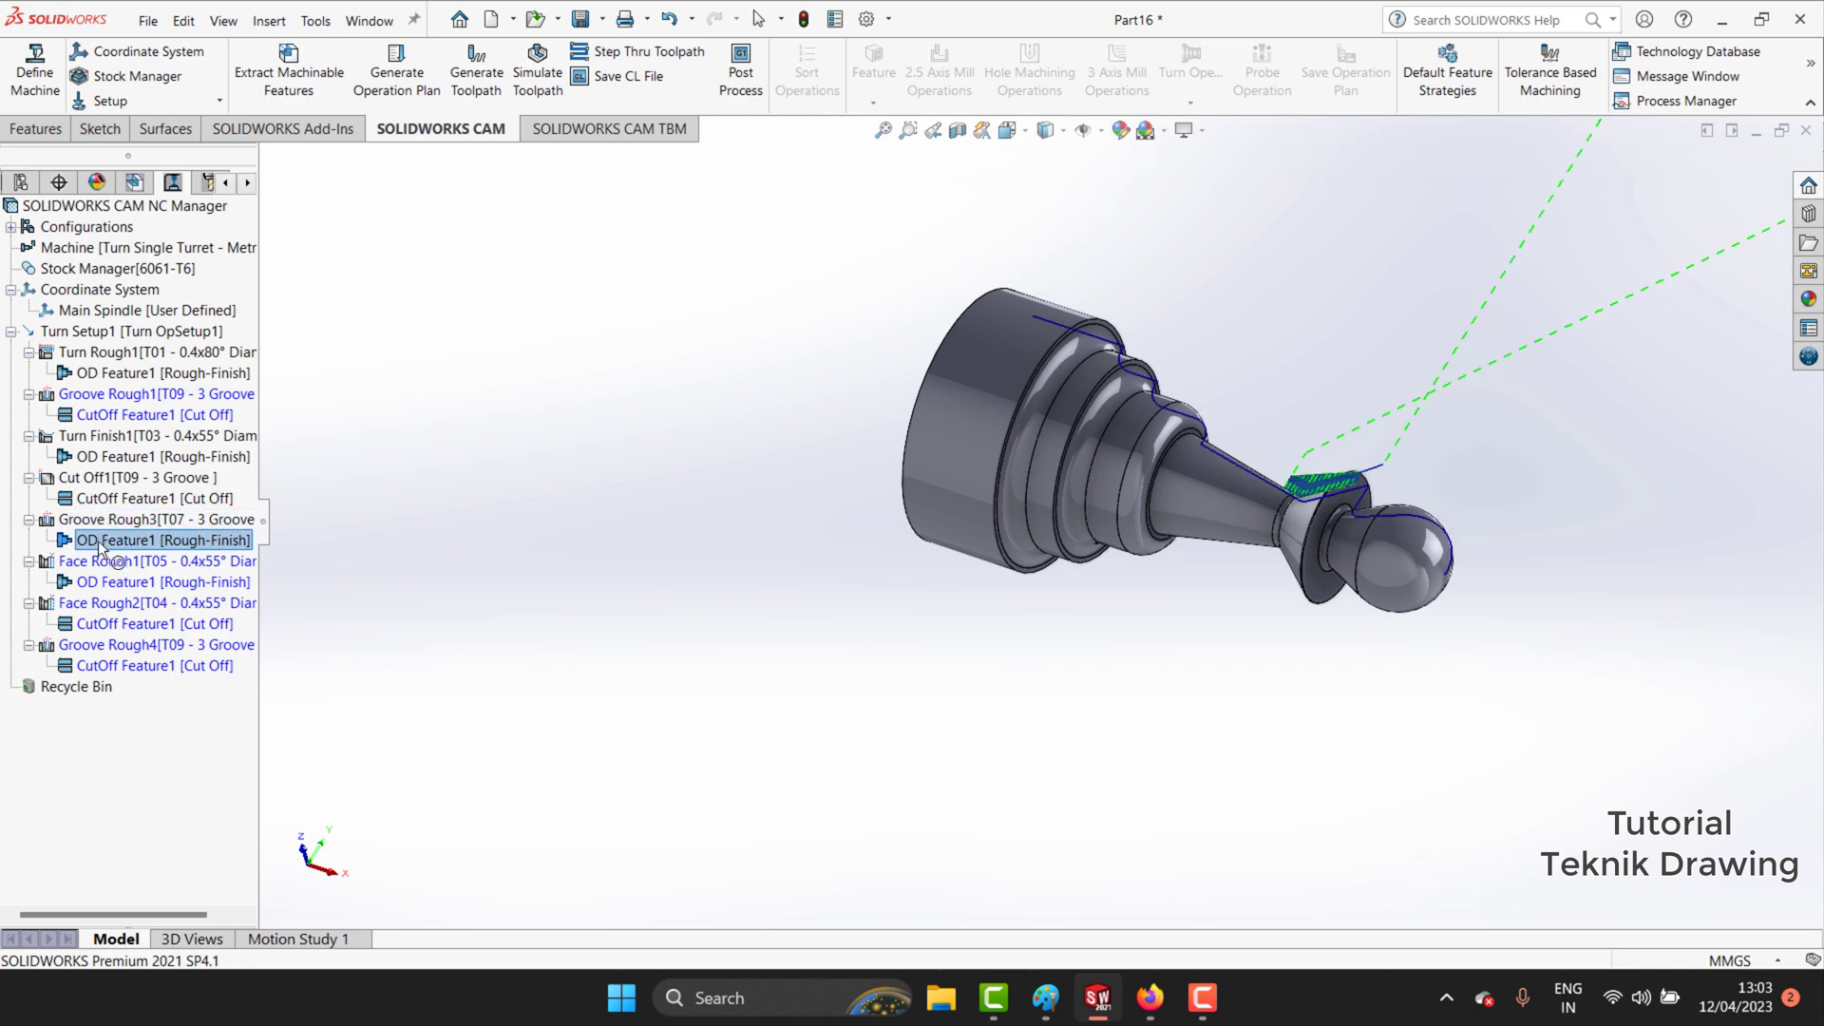
click(78, 479)
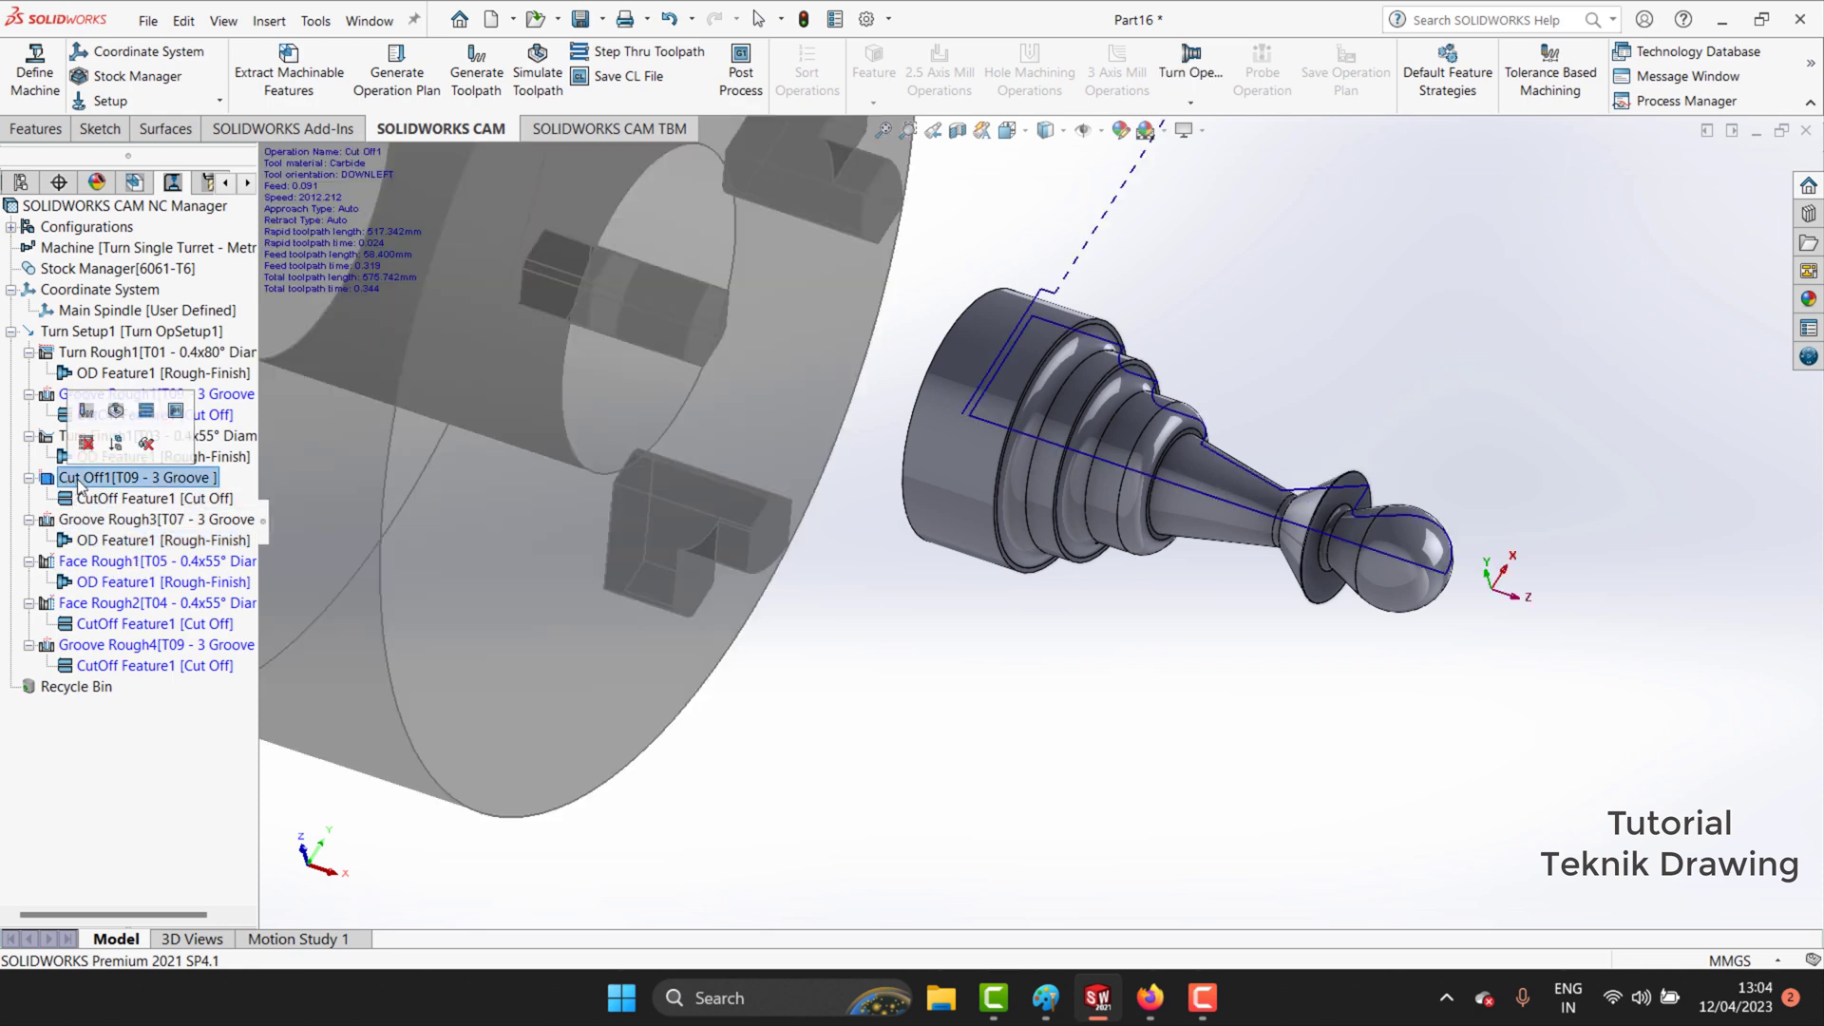
drag(76, 481, 76, 560)
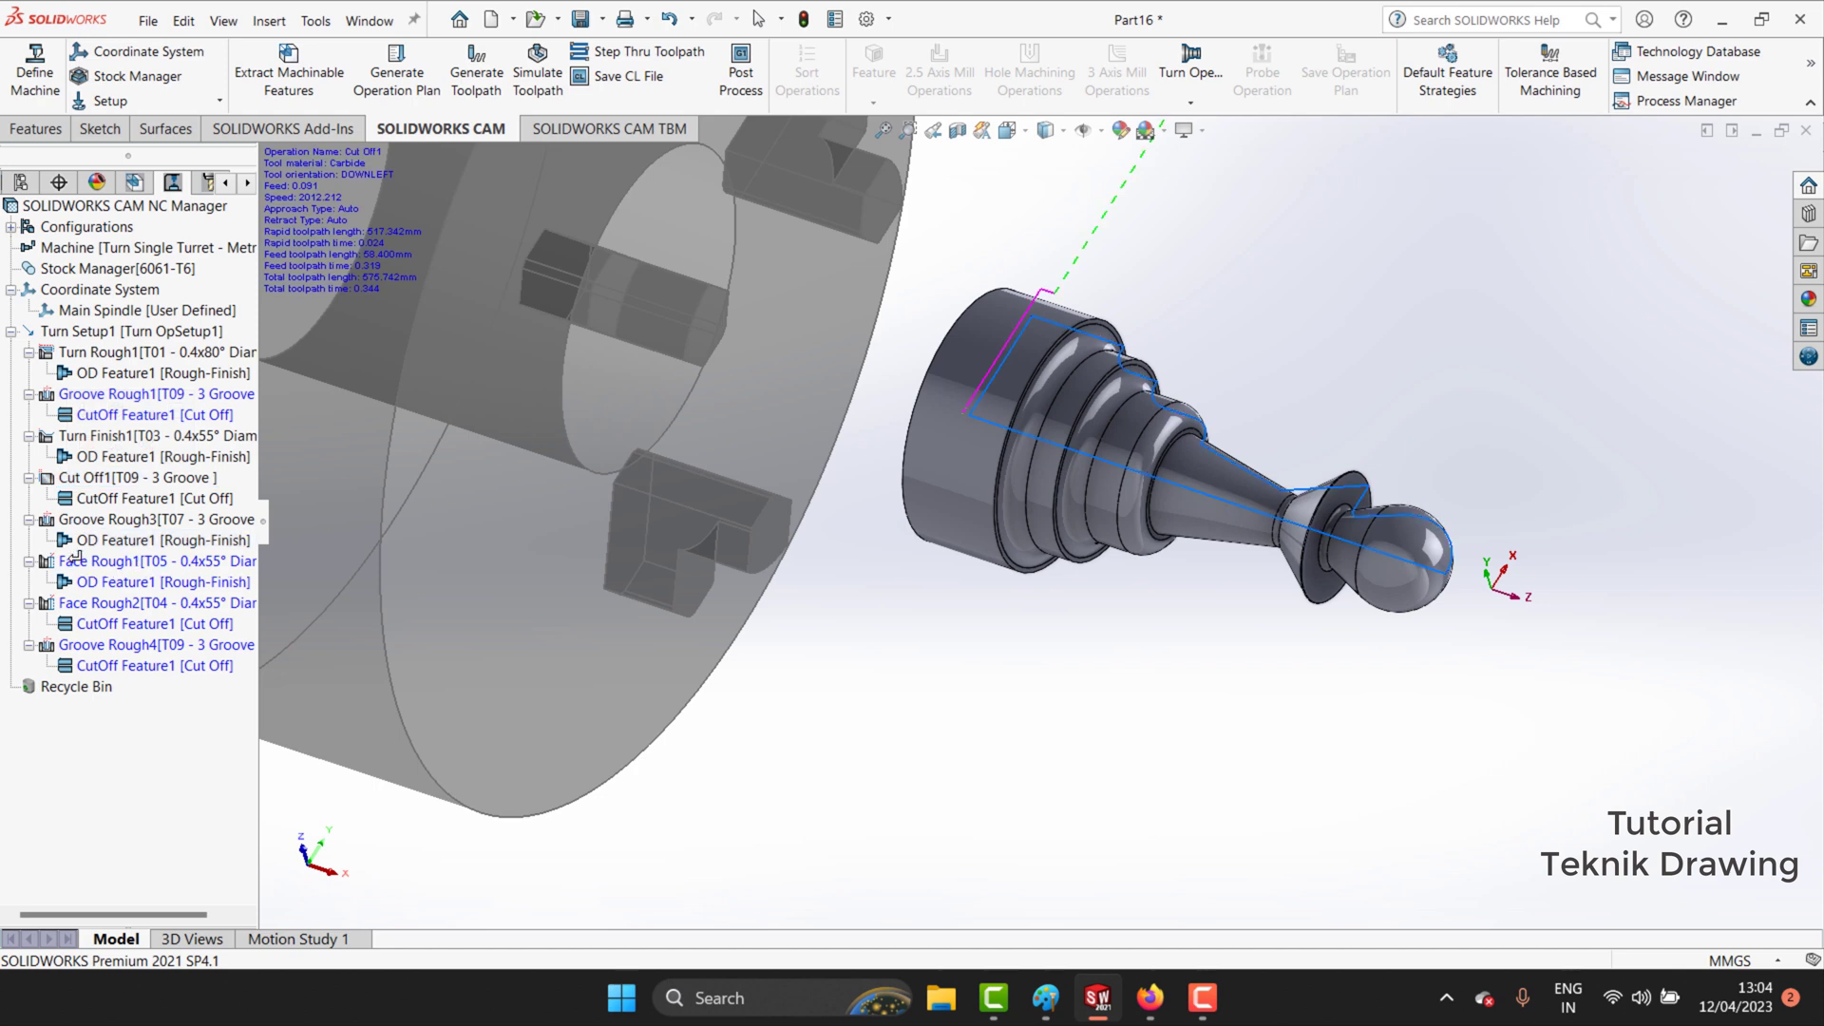
Preview the toolpaths of OD Feature1, CutOff Feature1 and the Cut Off1 feature.
click(82, 539)
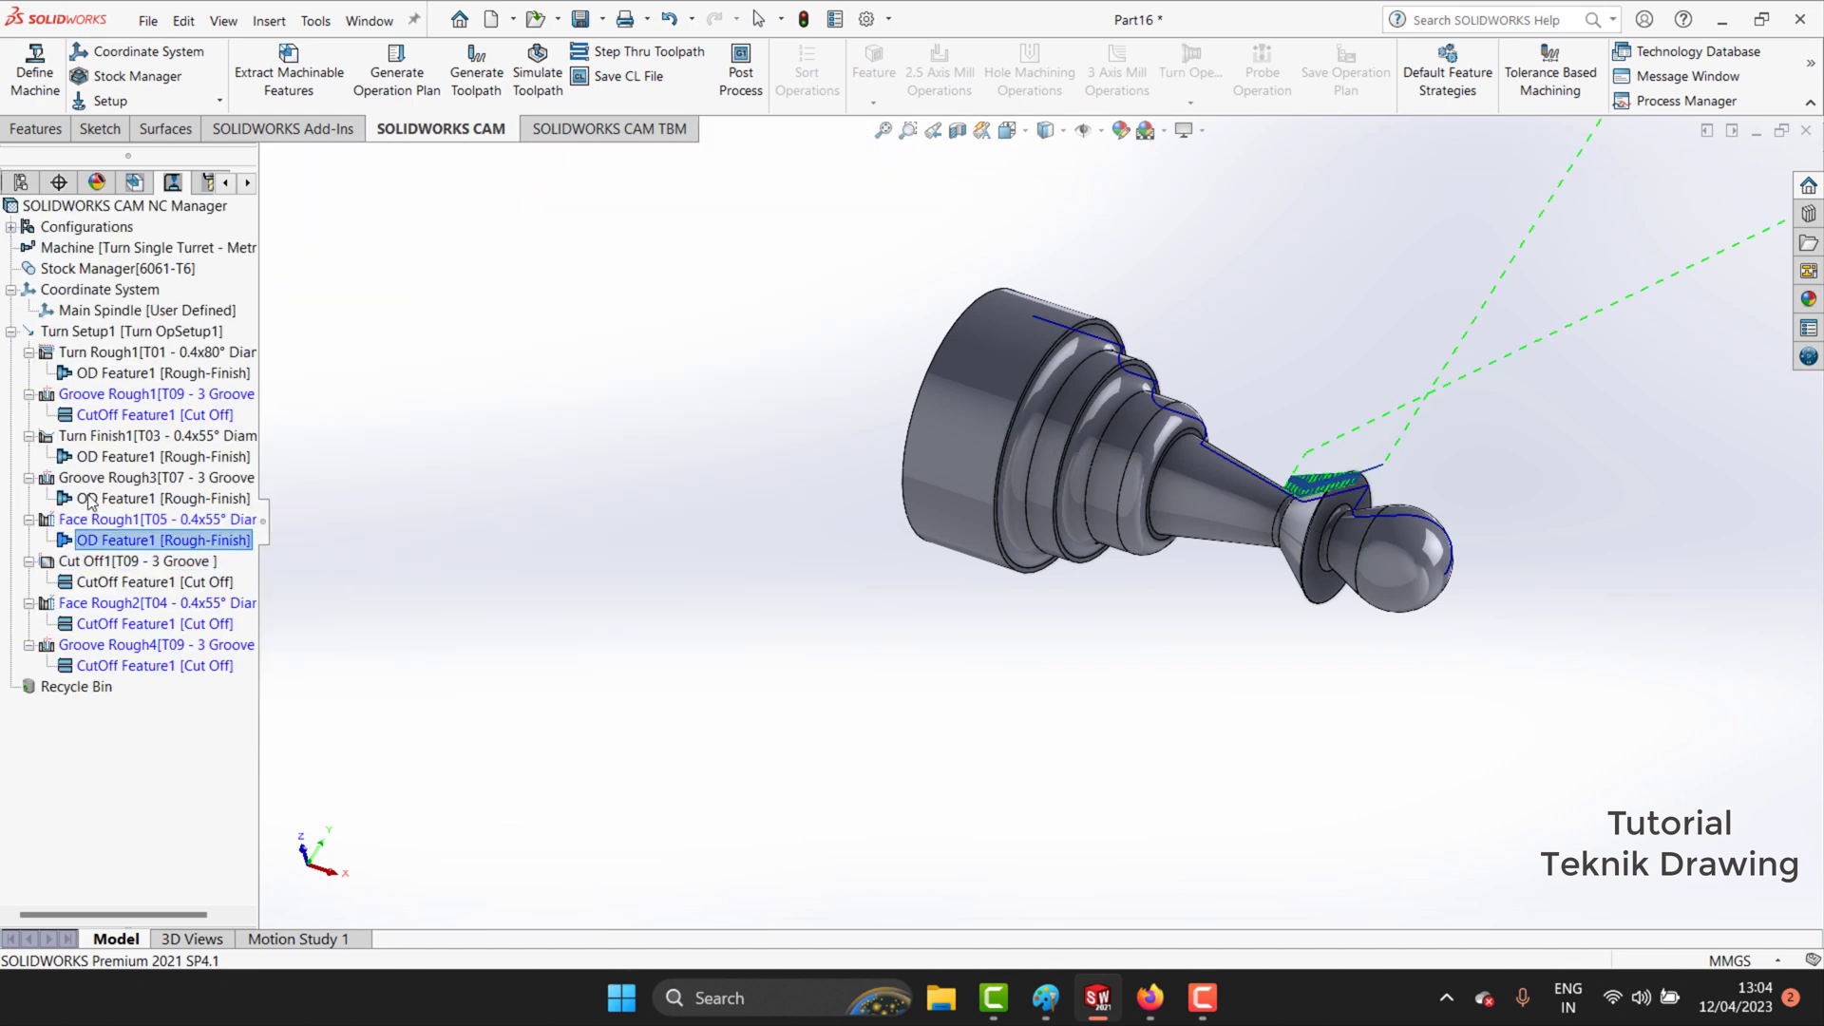
click(91, 498)
key(Up)
key(Up)
key(Up)
key(Up)
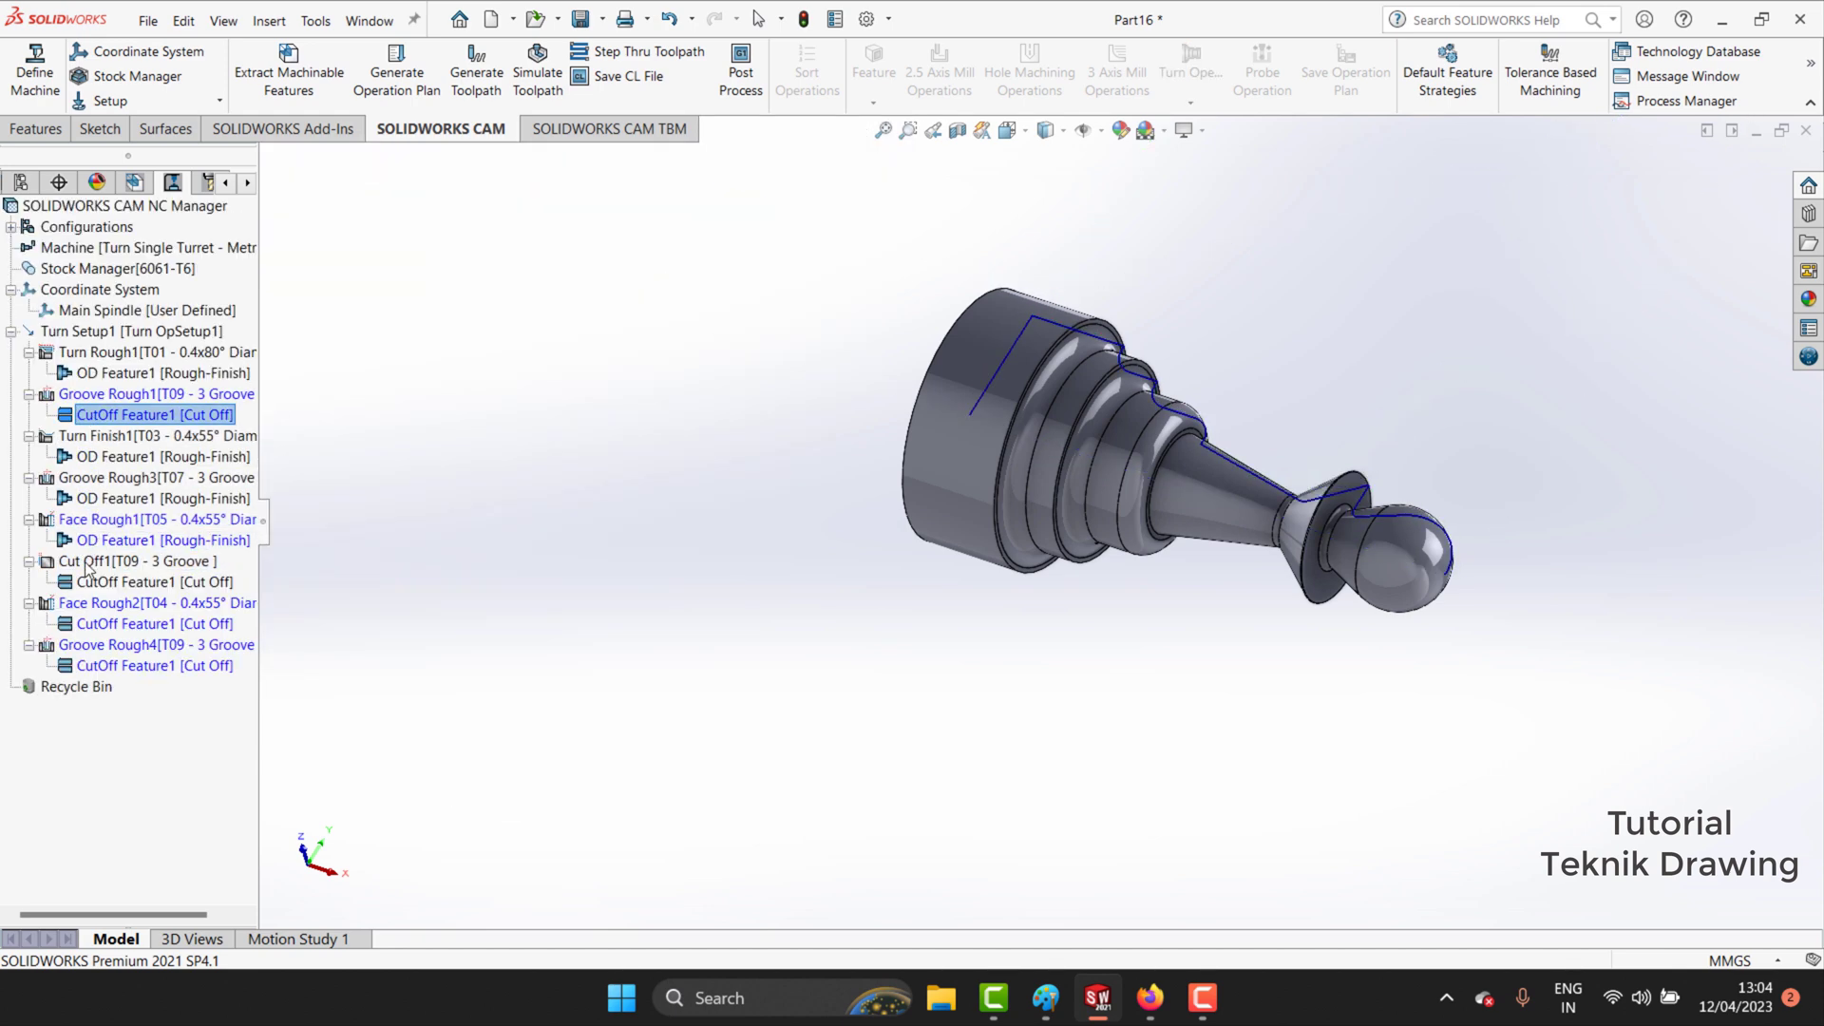
click(95, 581)
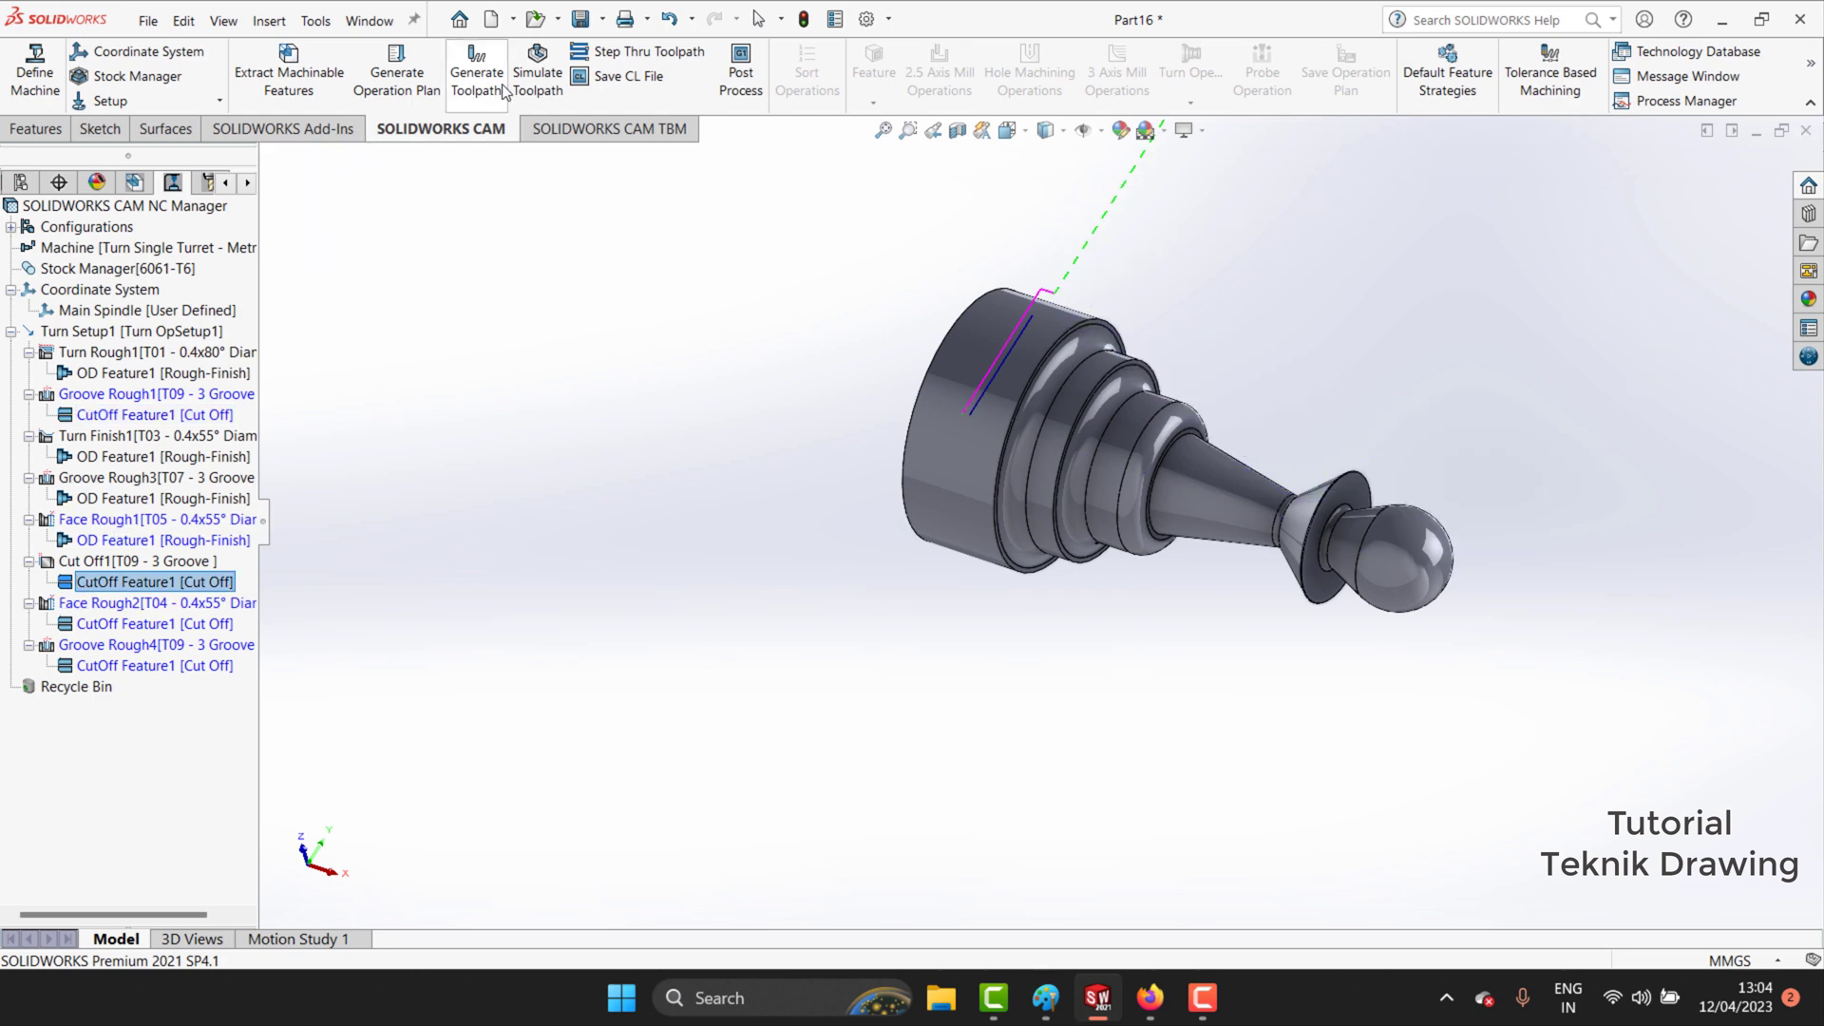
Re-simulate all reordered operations through the cutoff, then close the simulation.
click(546, 59)
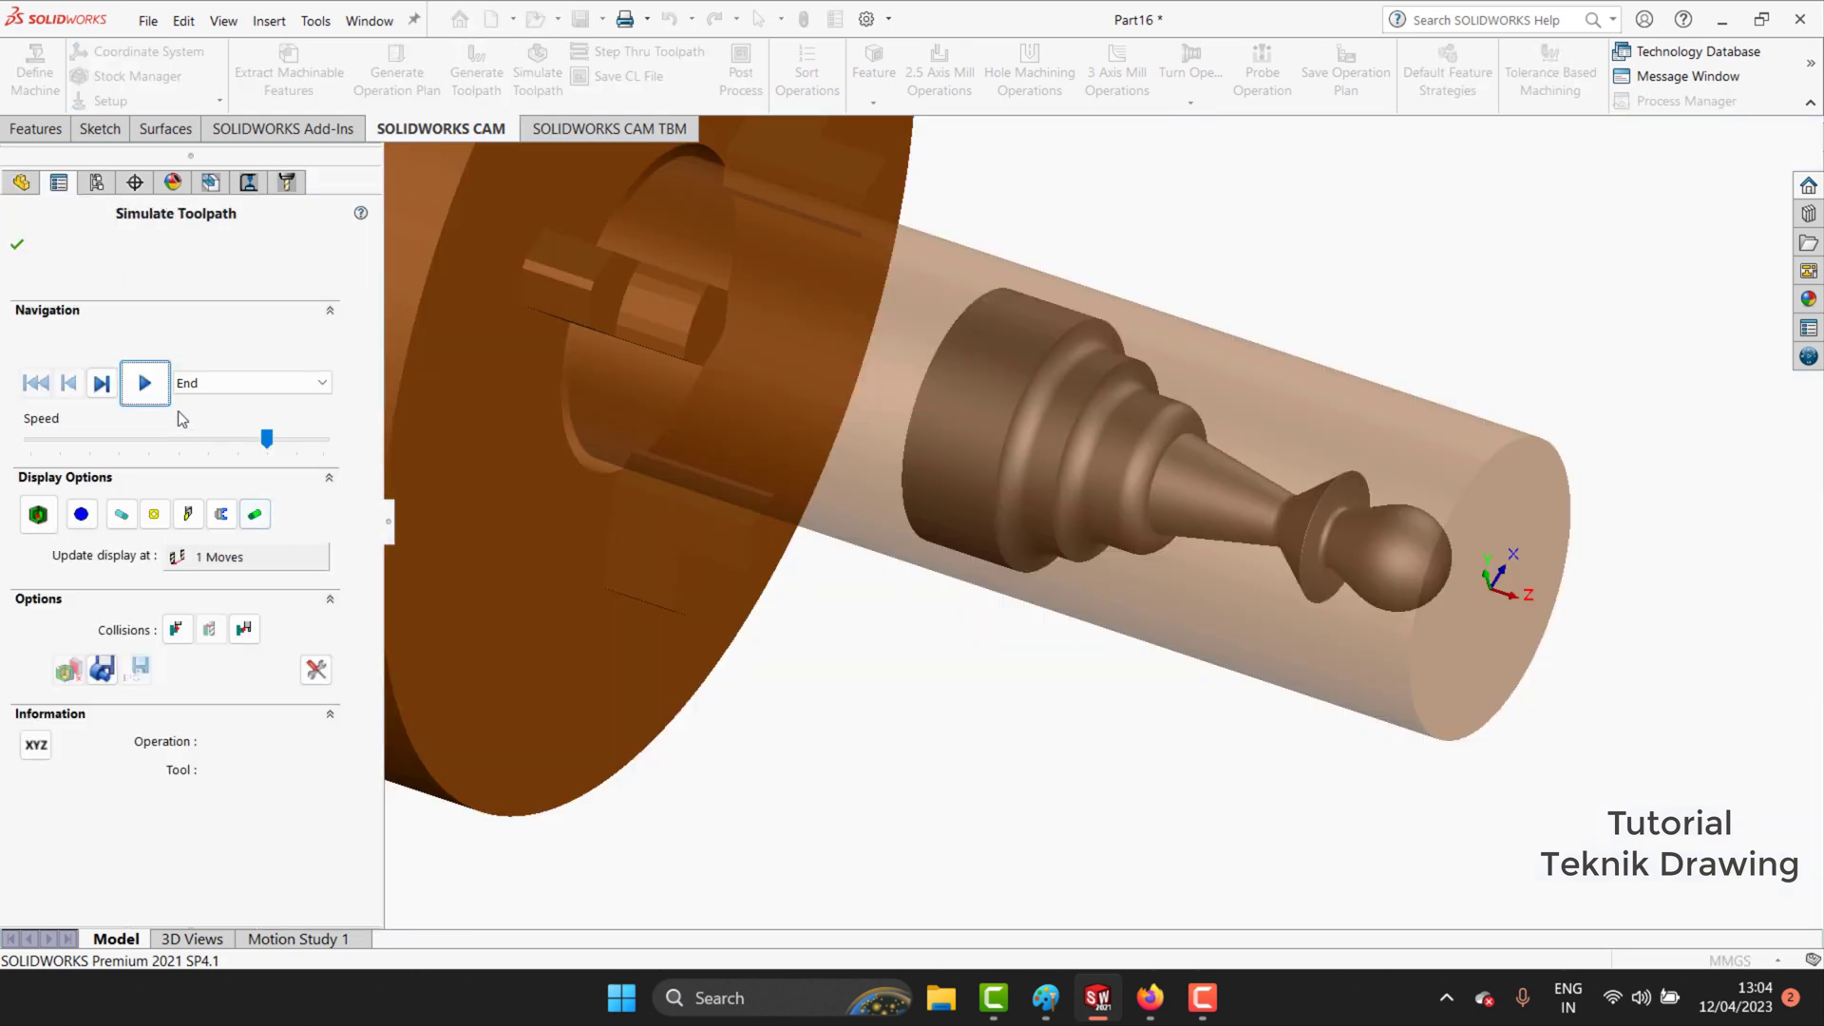
click(158, 400)
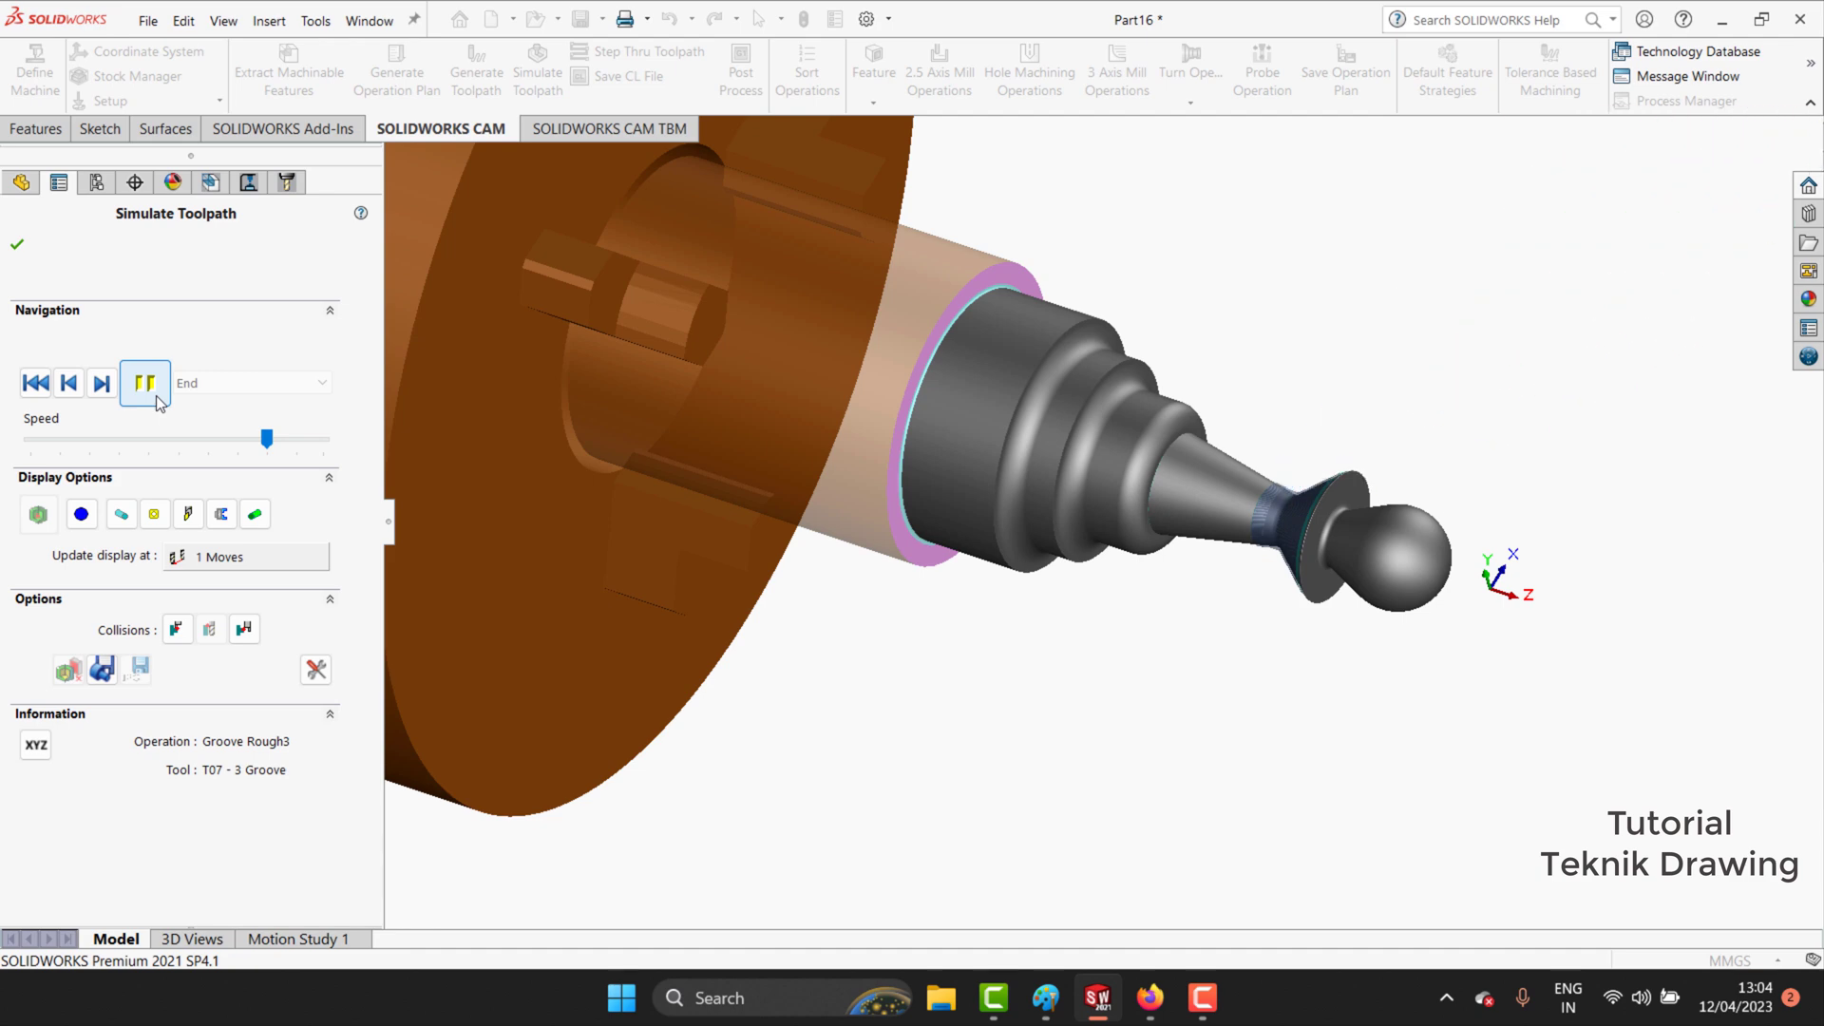
click(159, 399)
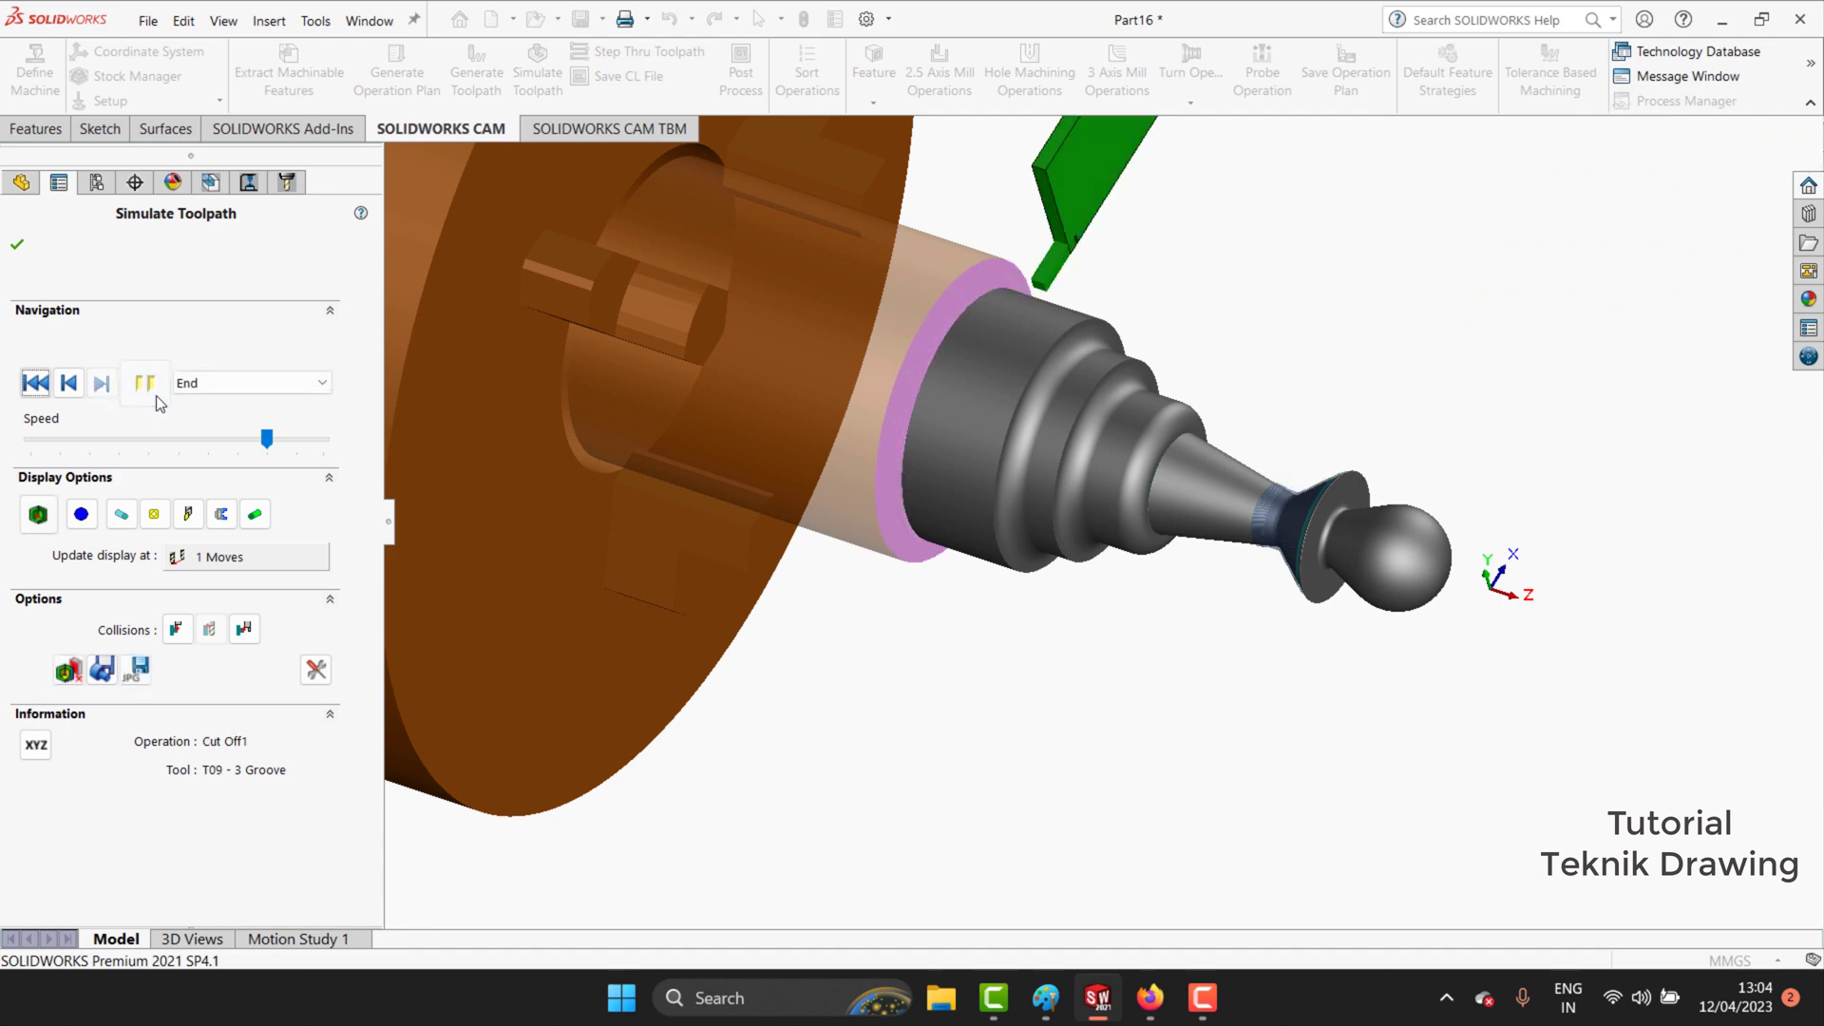
click(19, 246)
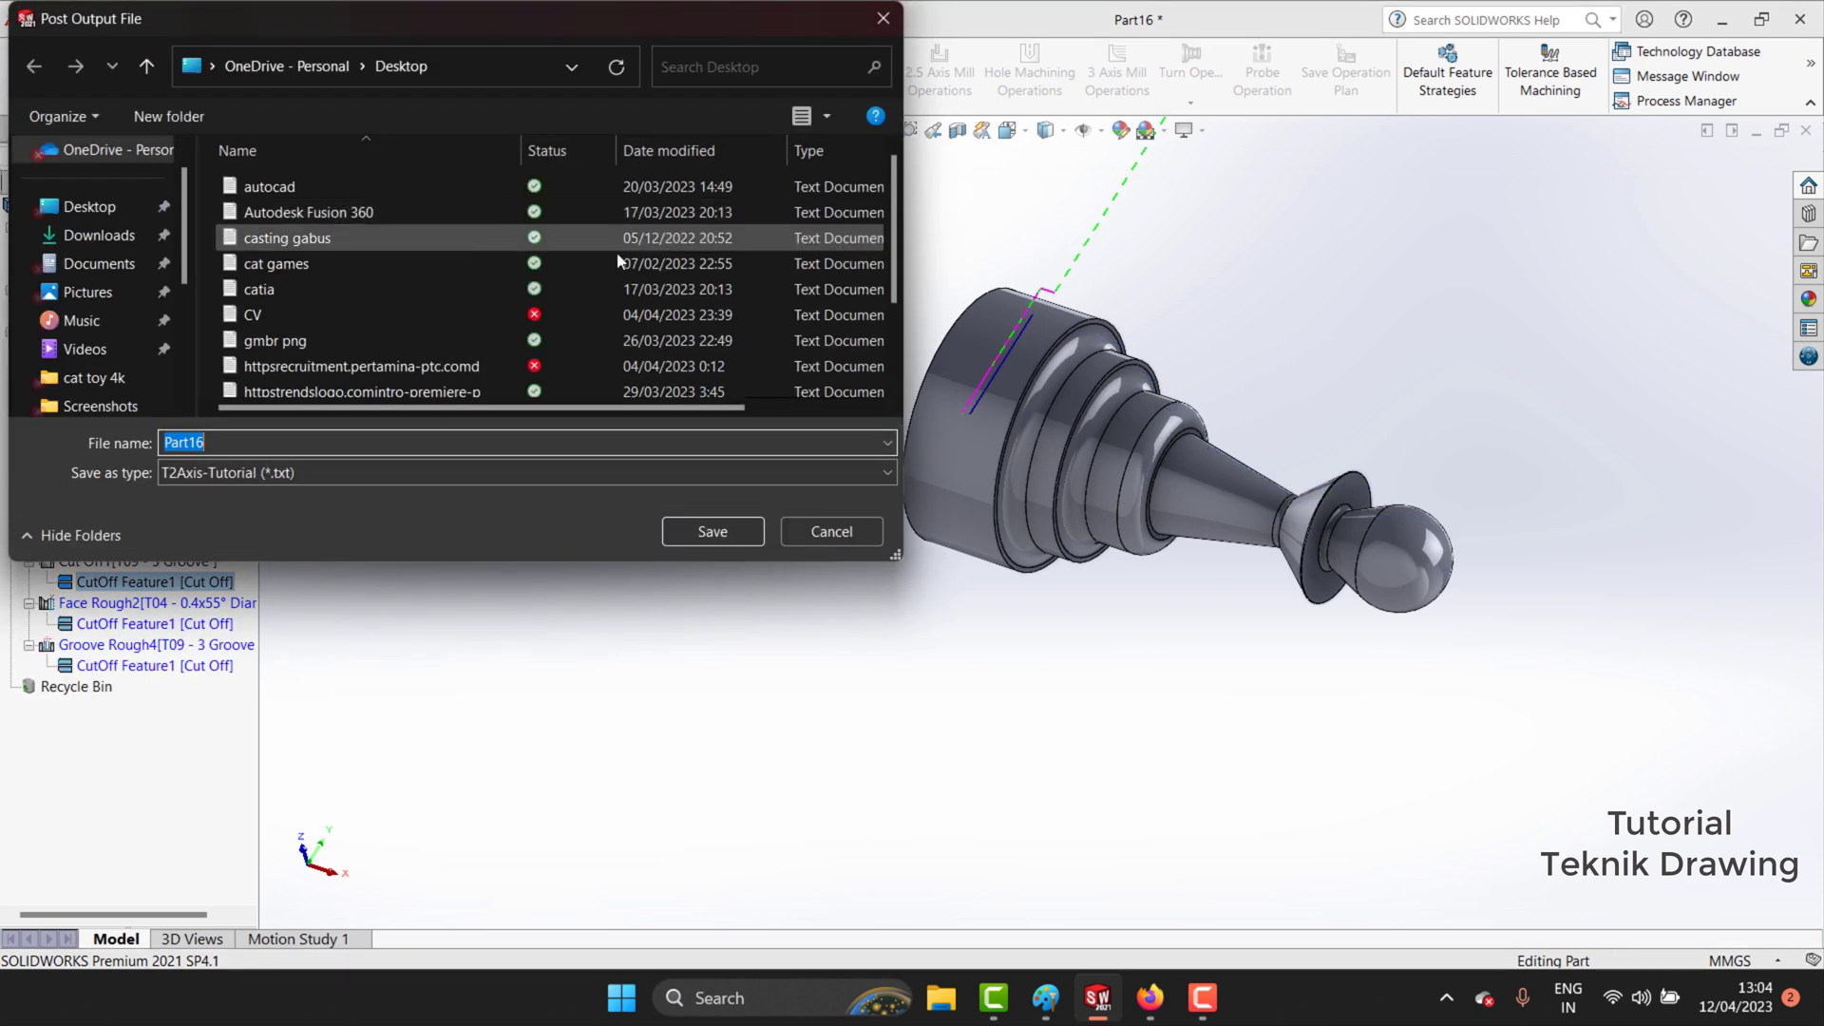
Save the post output as Part16 in NC Code (*.nc) format on the Desktop.
click(224, 474)
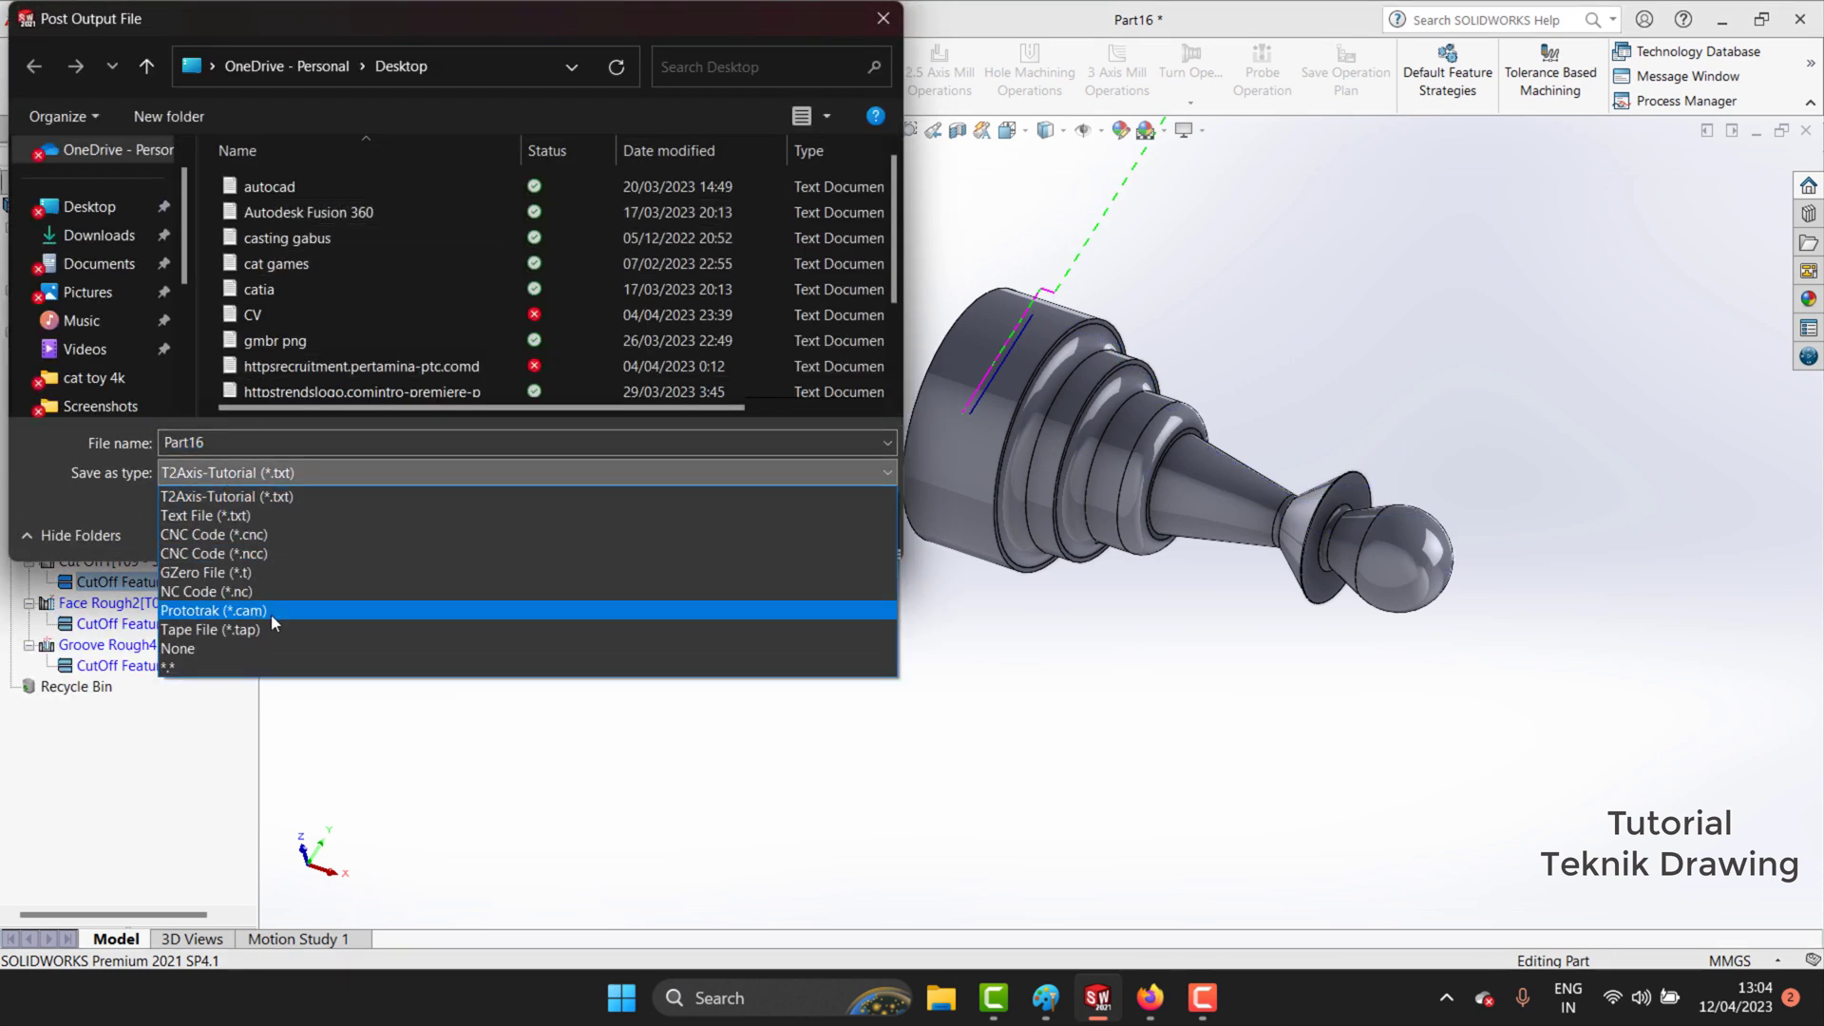
click(201, 591)
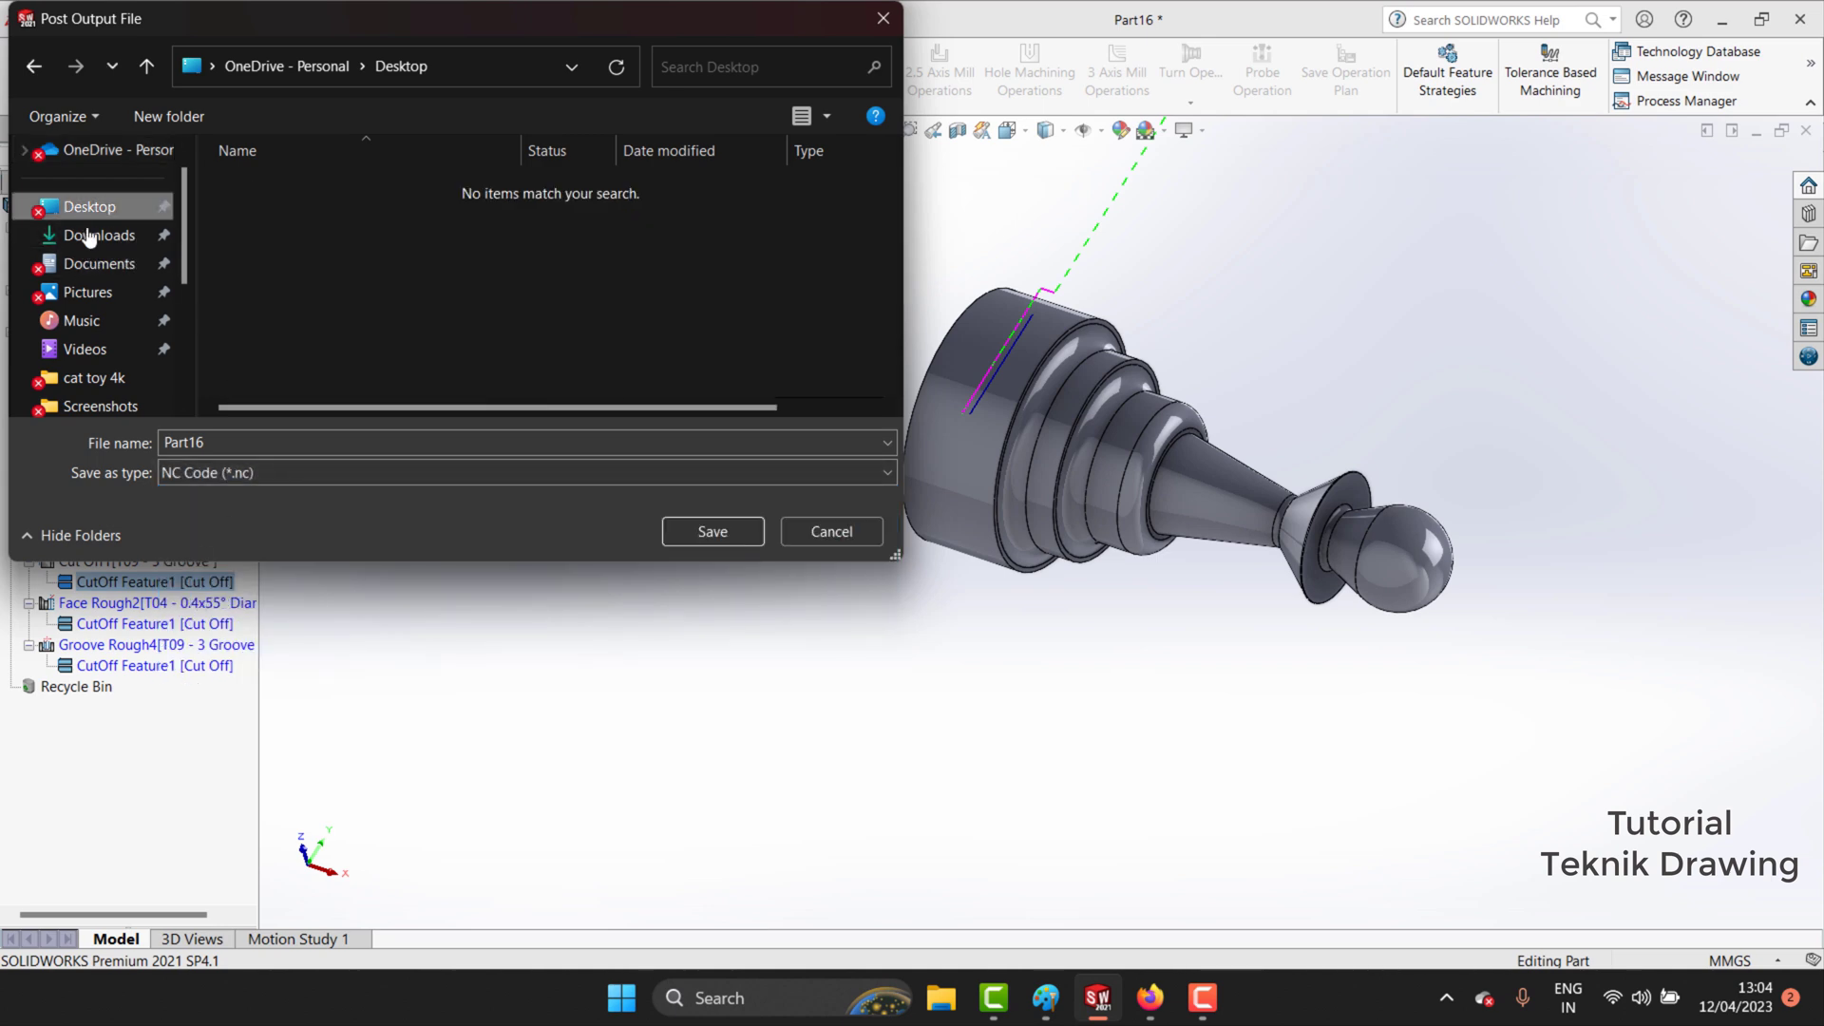
click(688, 530)
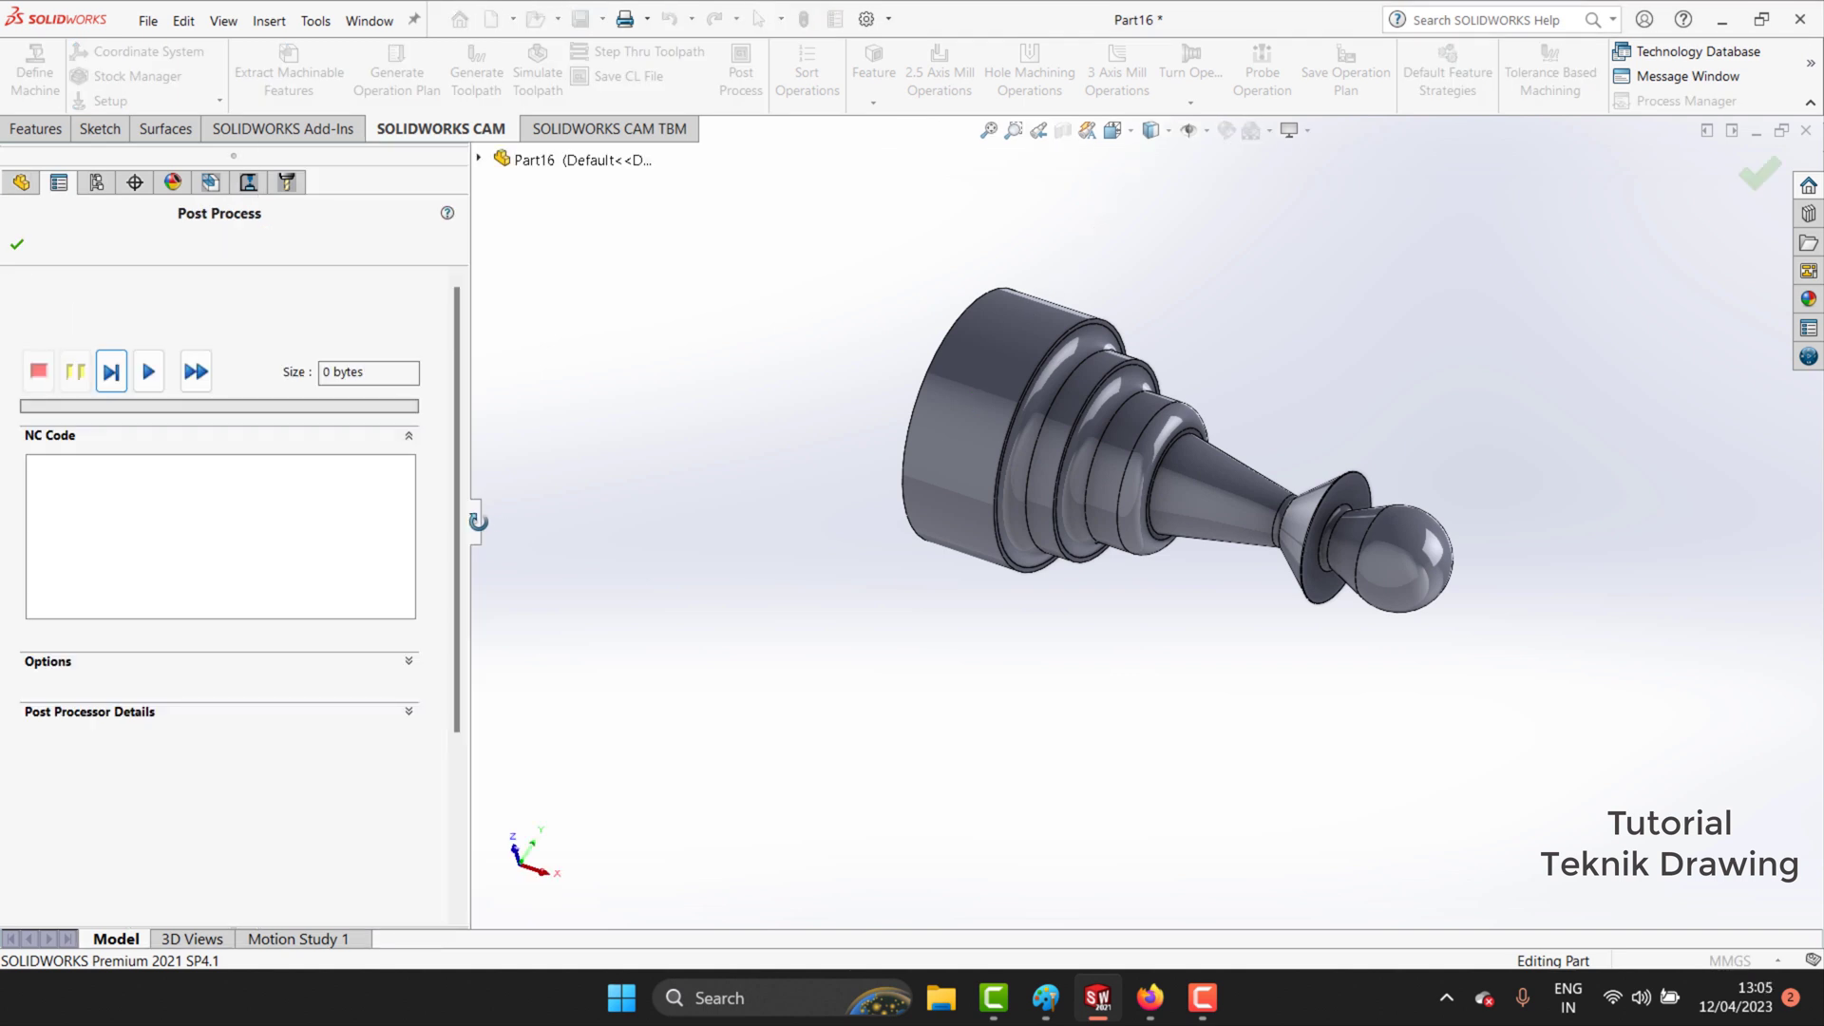
Post all operations to NC code and accept the generated result.
click(72, 665)
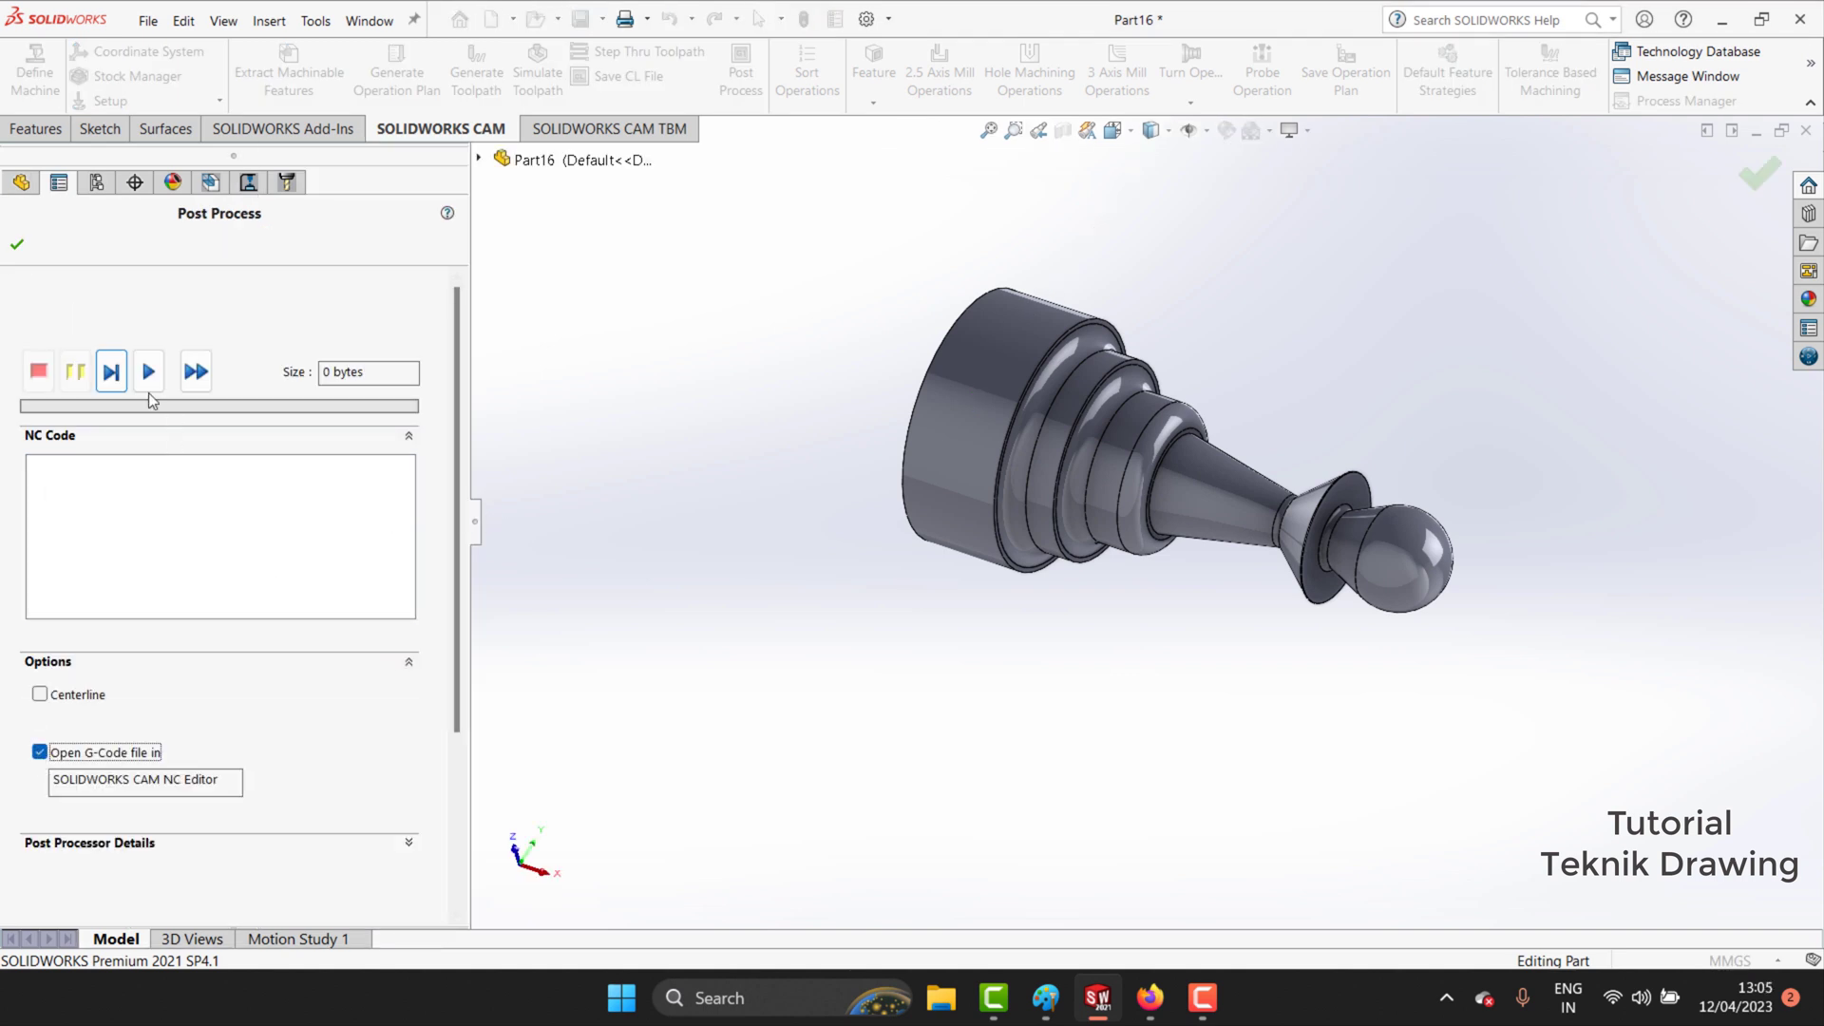
click(148, 373)
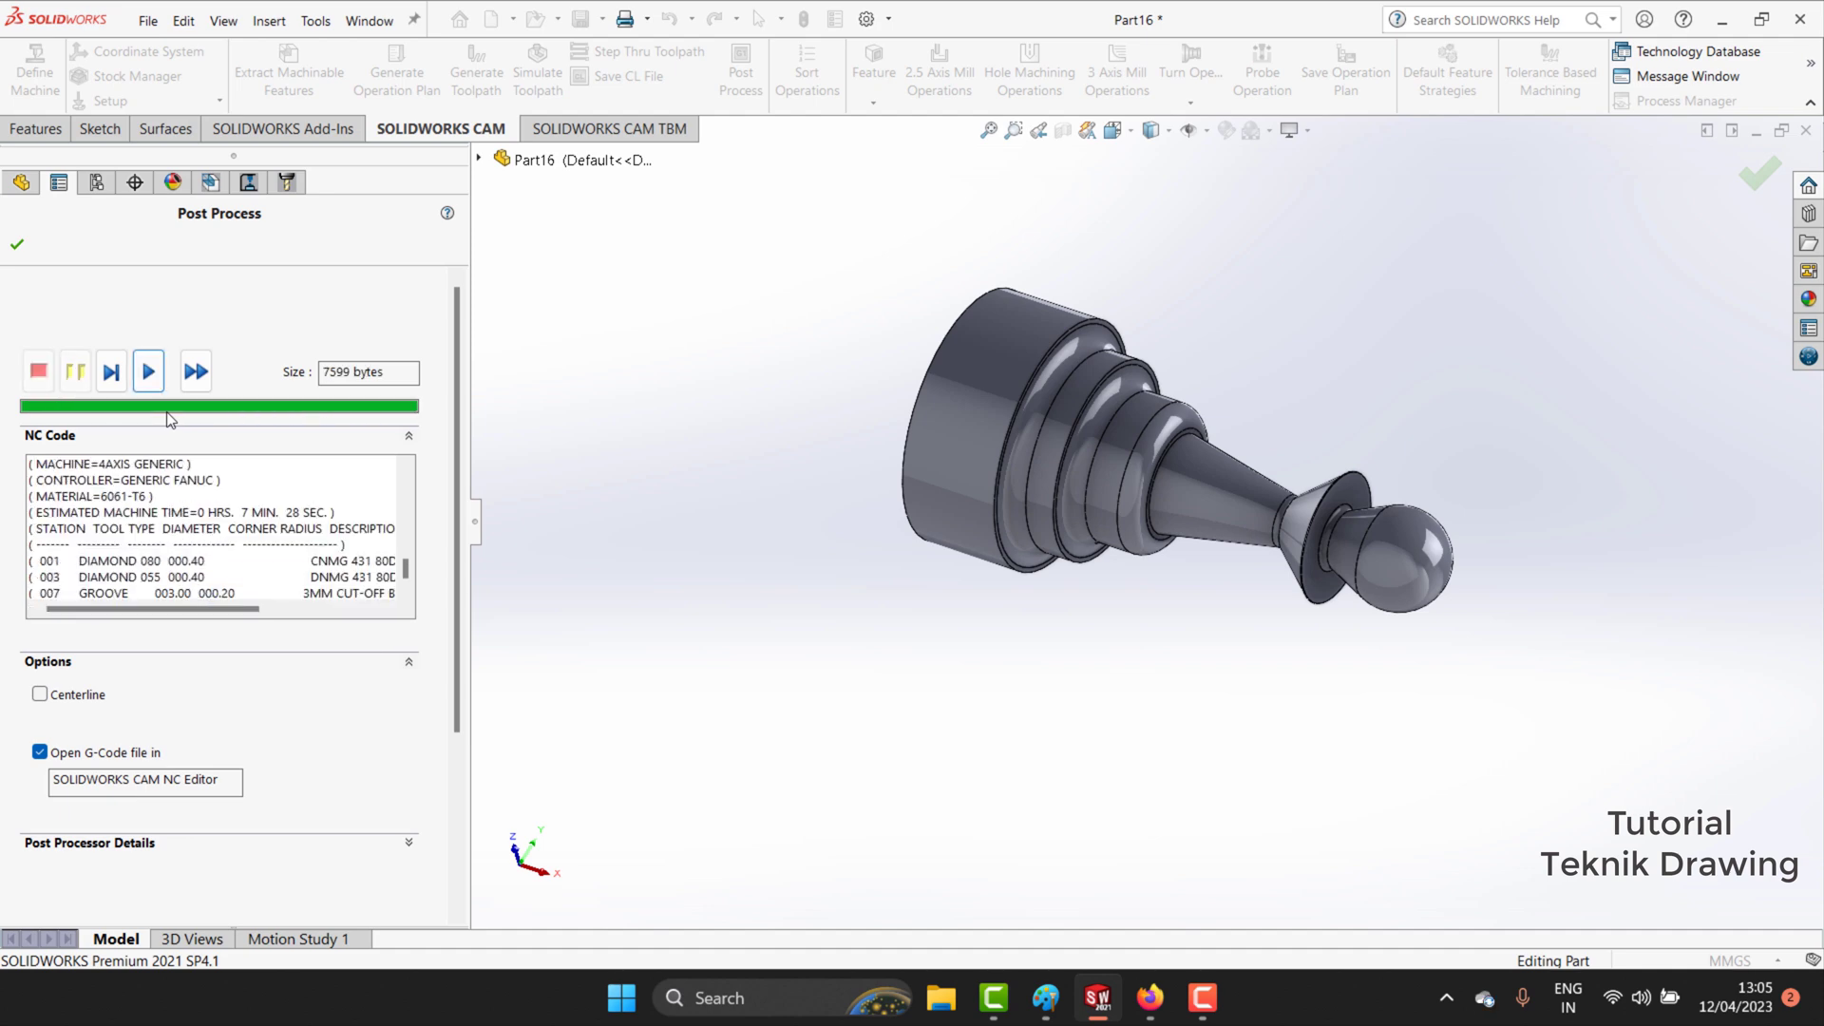
click(17, 244)
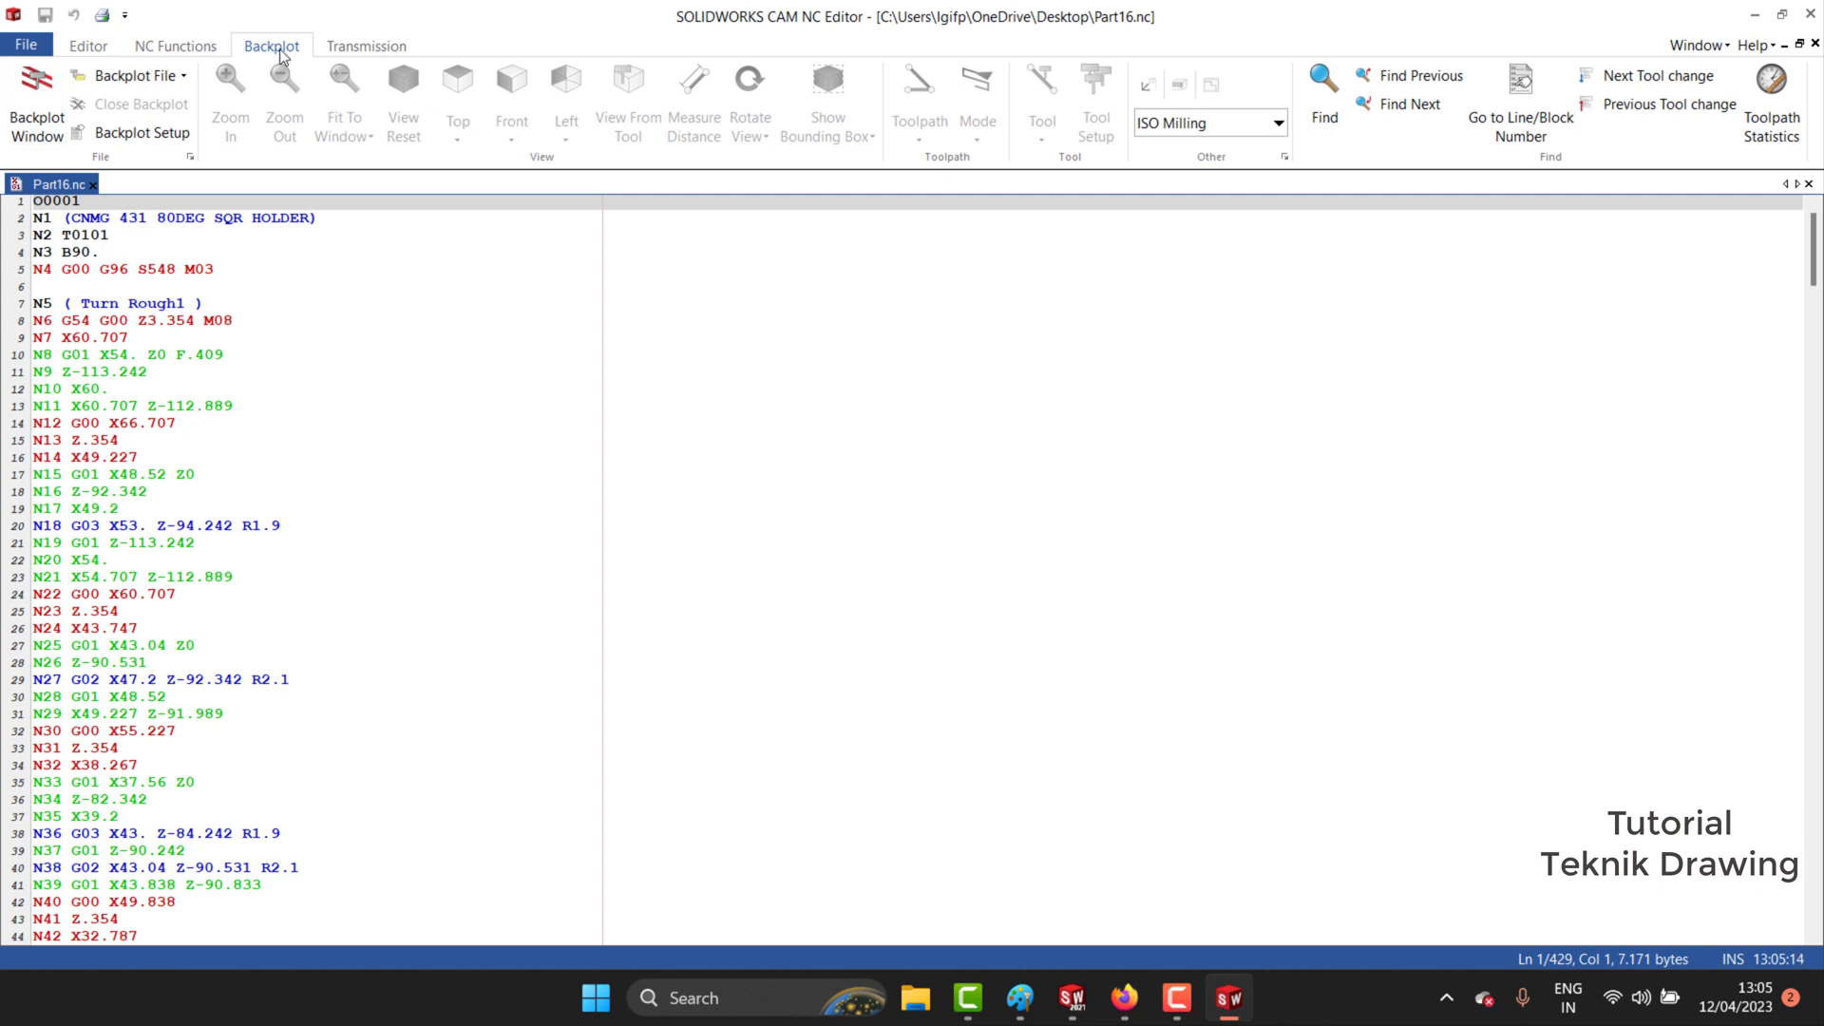
Backplot Part16.nc, orient the view, and play tool T0101 through the Turn Rough1 blocks.
click(52, 98)
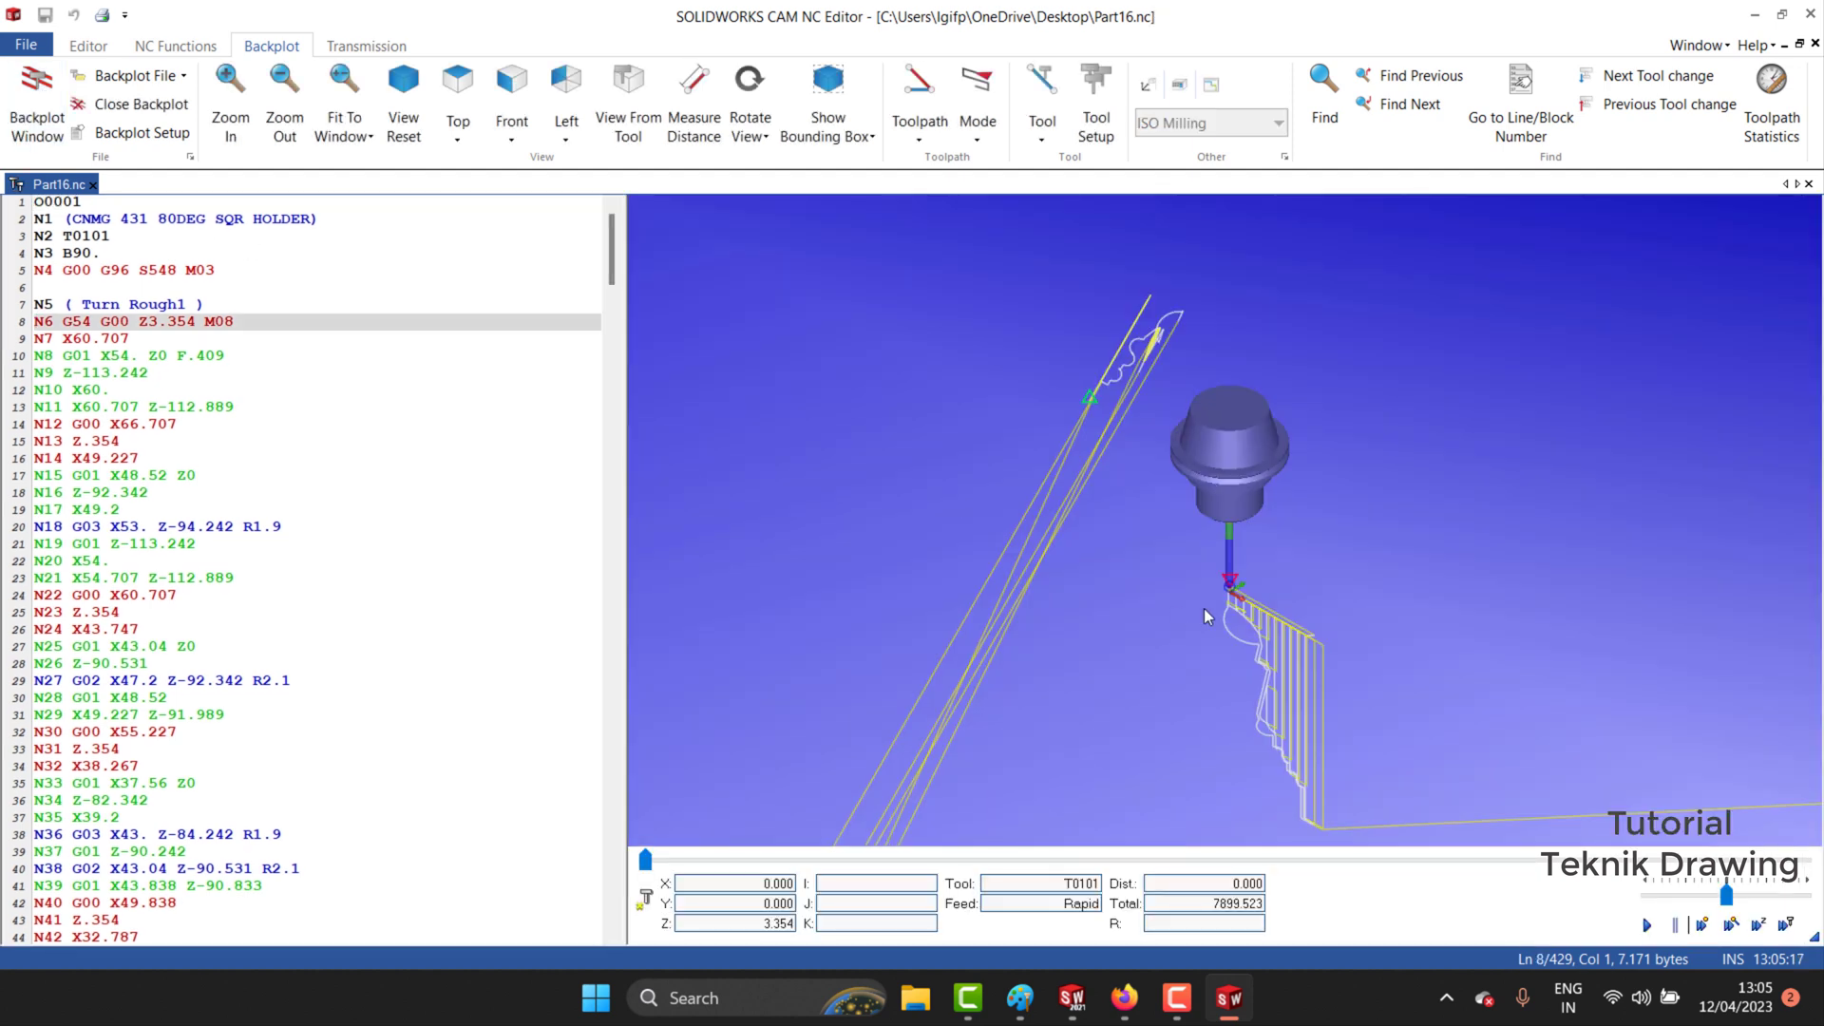
drag(1205, 608, 1057, 420)
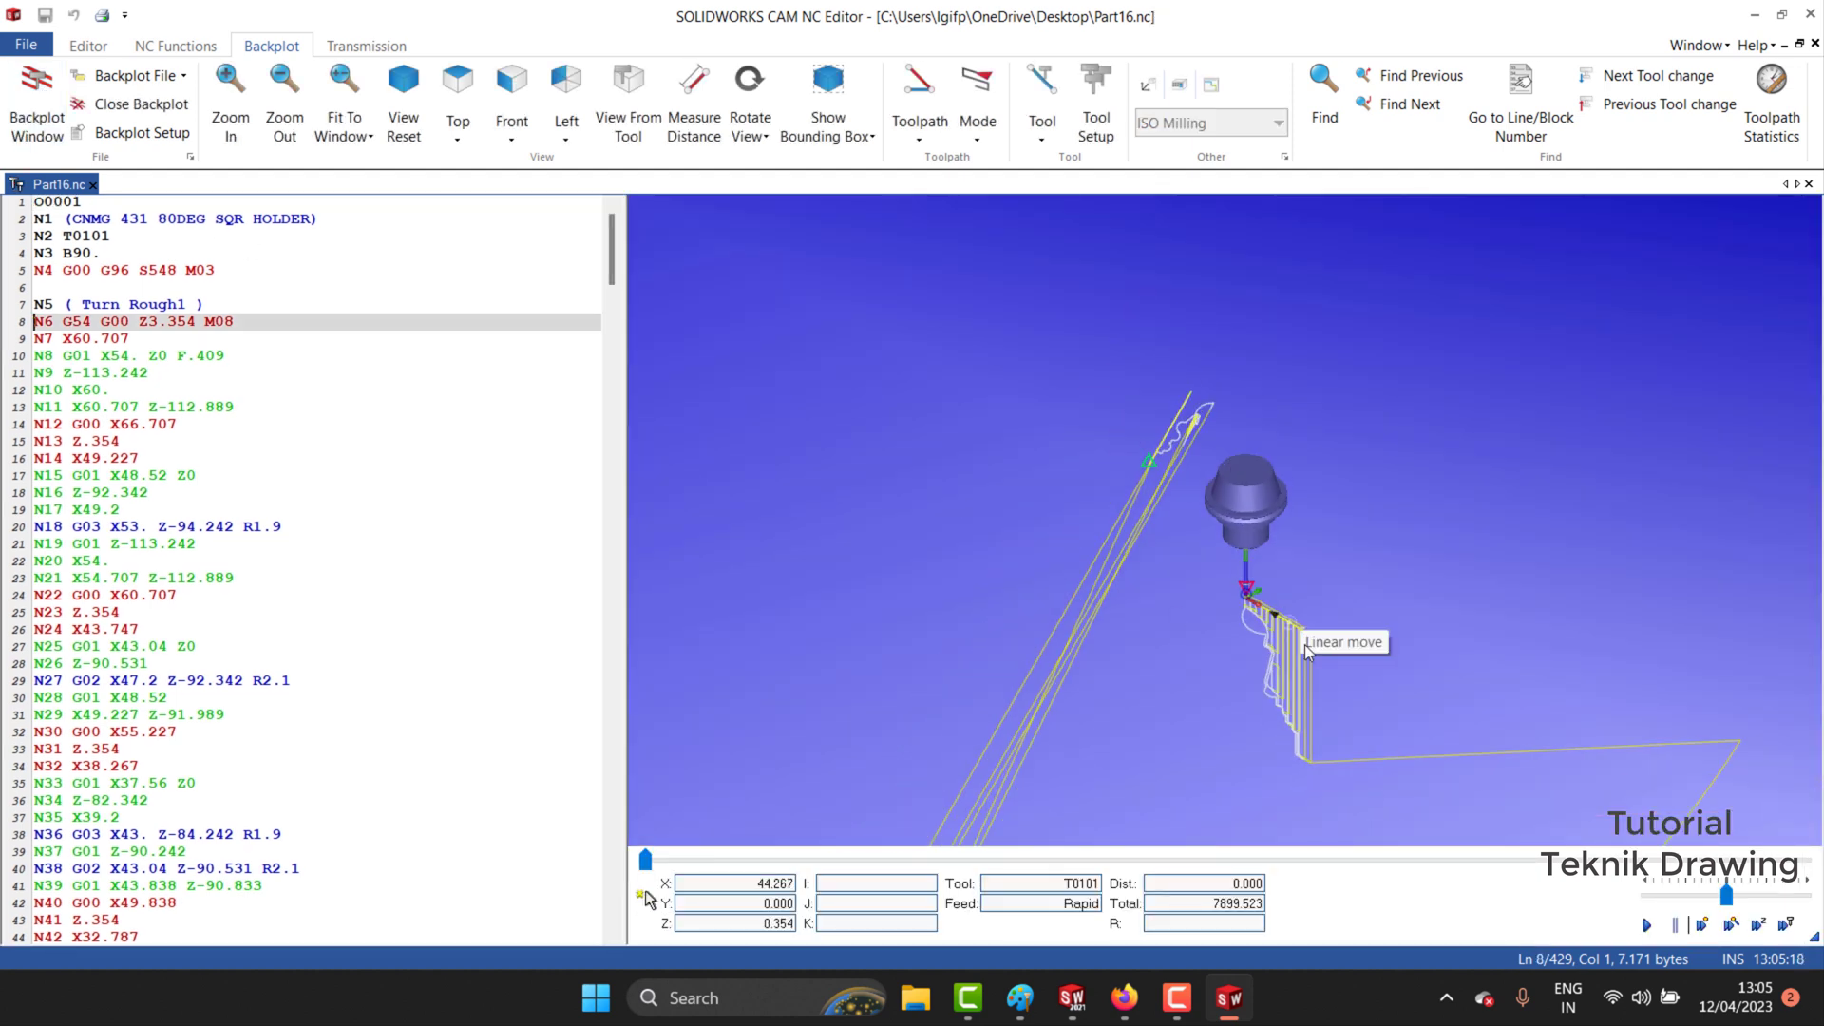
scroll(1059, 426, up, 2)
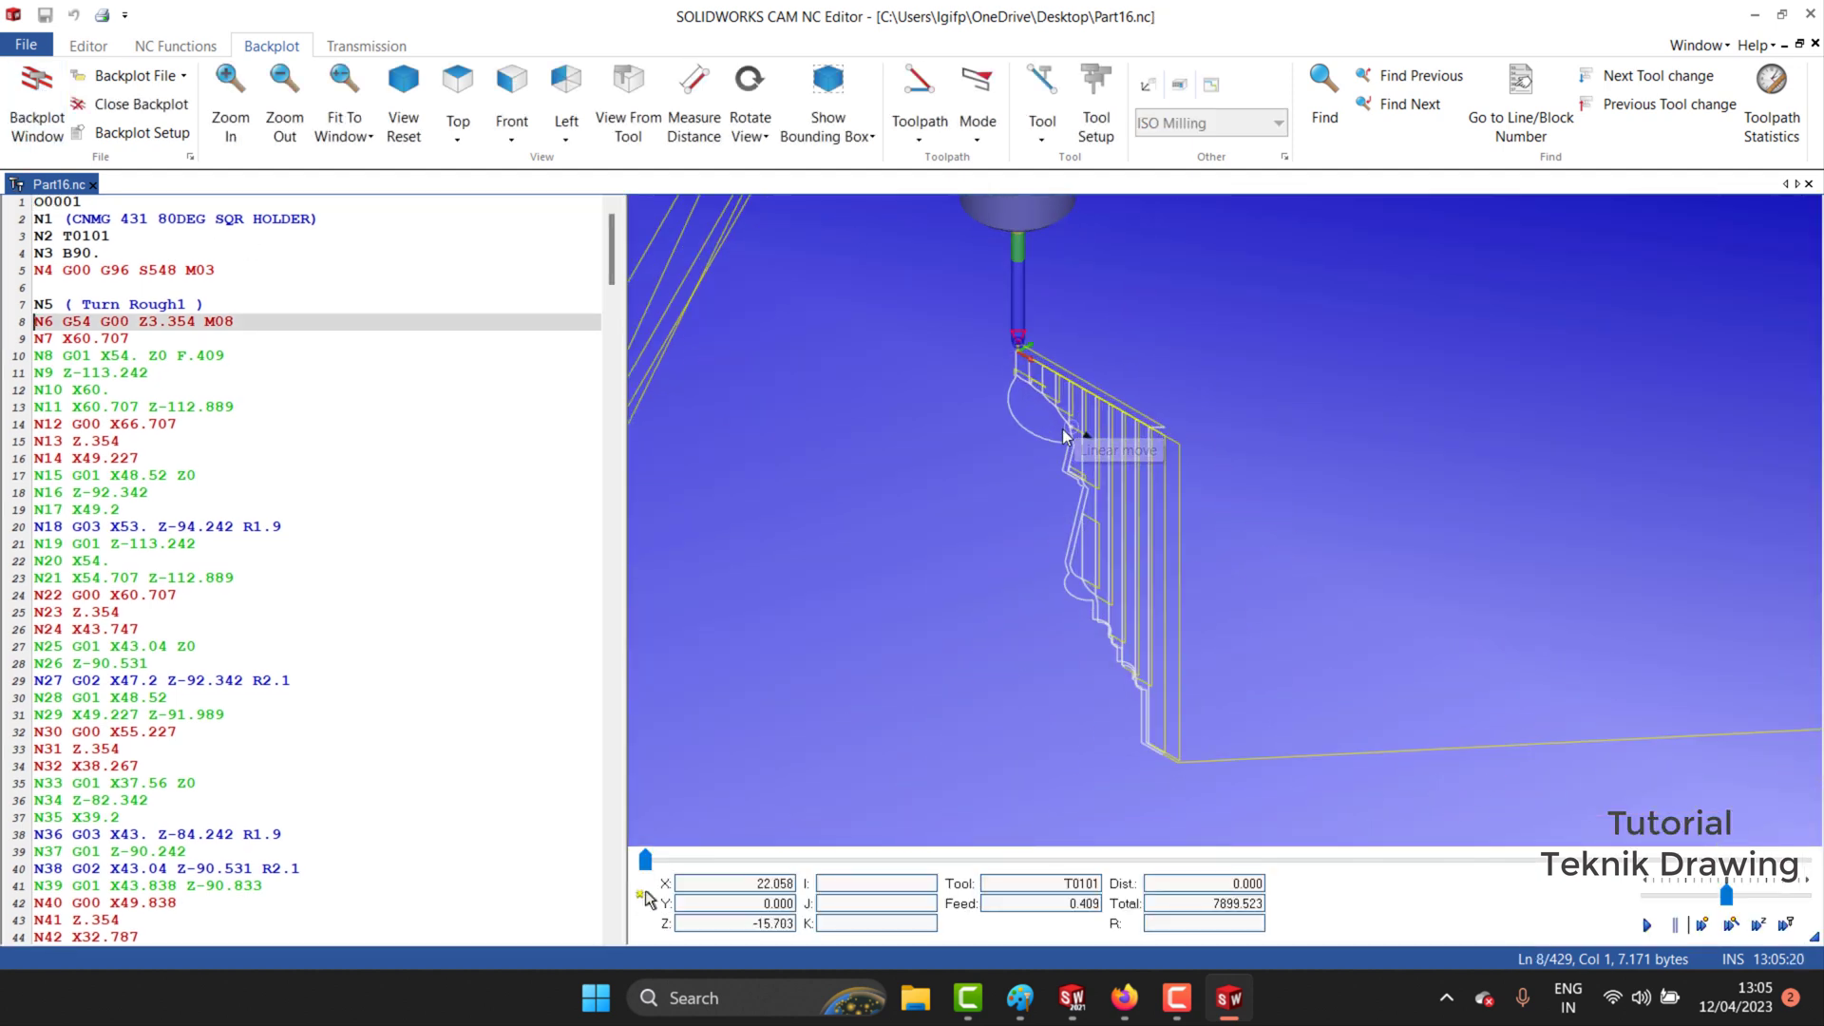
click(1646, 926)
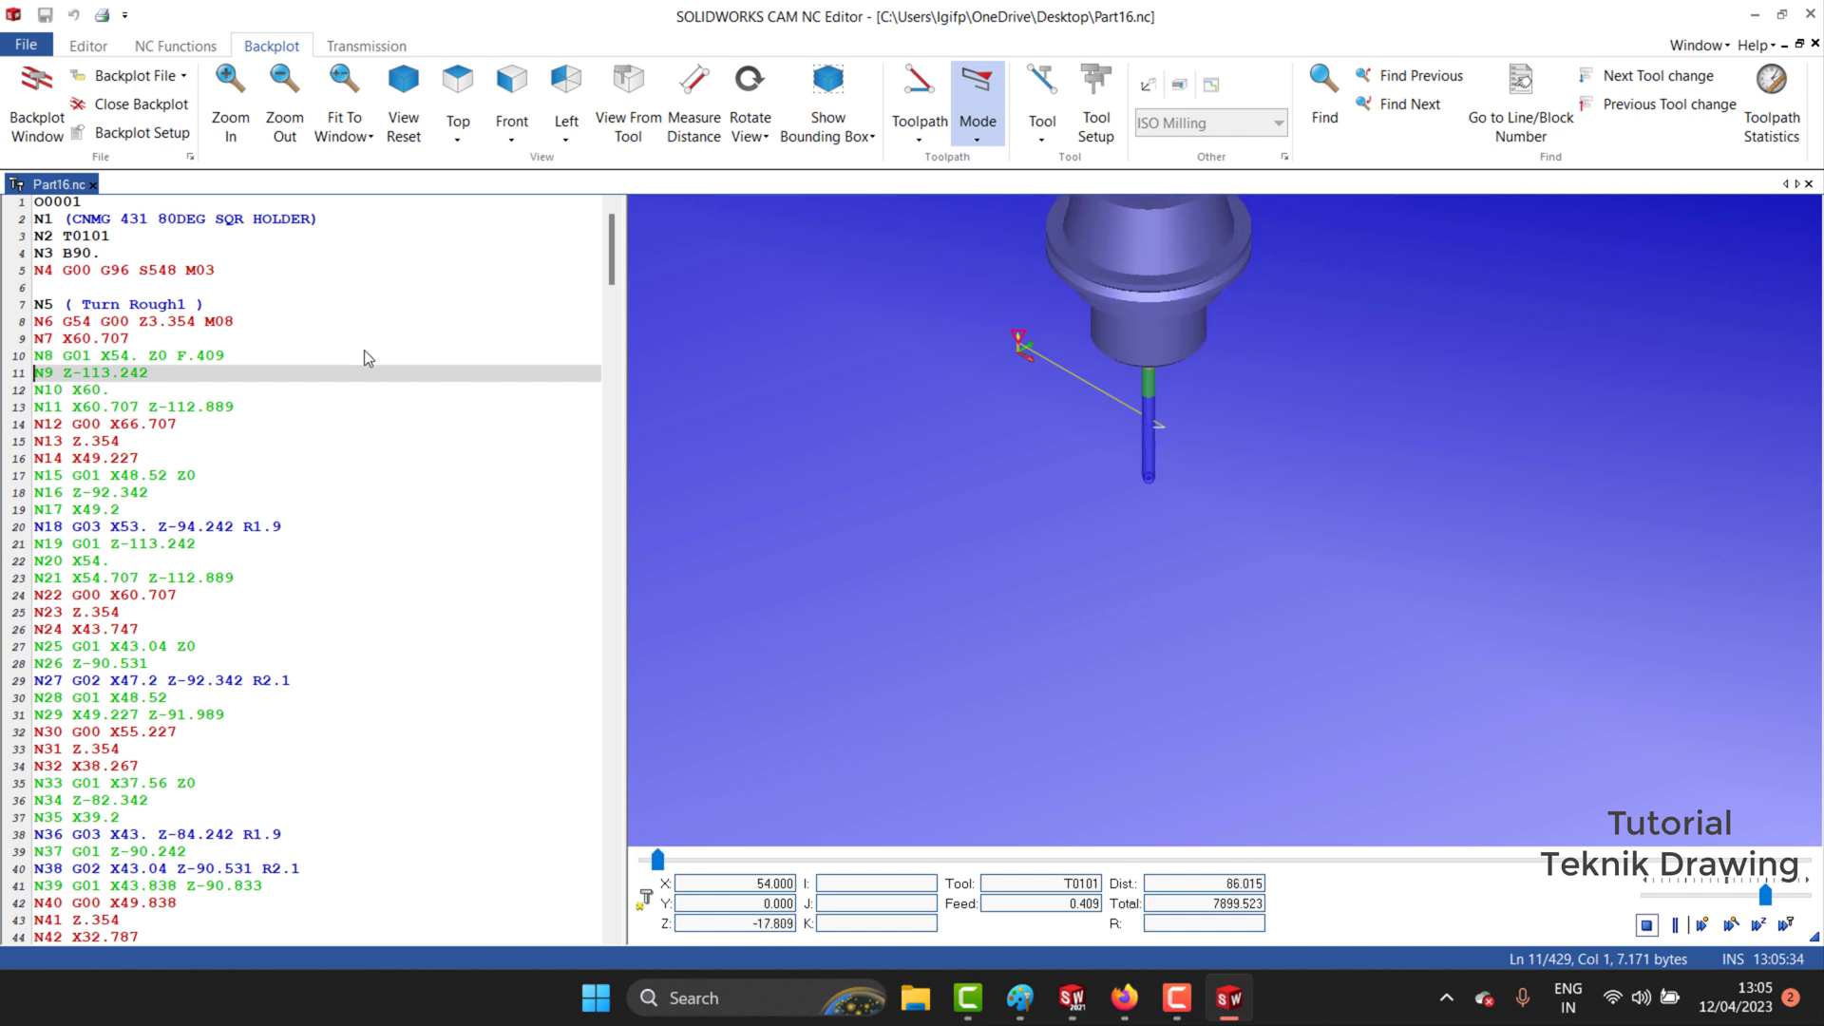
mouse_move(607, 257)
mouse_down()
mouse_move(599, 357)
mouse_move(654, 585)
mouse_move(636, 636)
mouse_move(594, 281)
mouse_move(618, 262)
mouse_move(596, 585)
mouse_move(625, 726)
mouse_move(584, 864)
mouse_move(652, 489)
mouse_move(631, 270)
mouse_move(596, 212)
mouse_up()
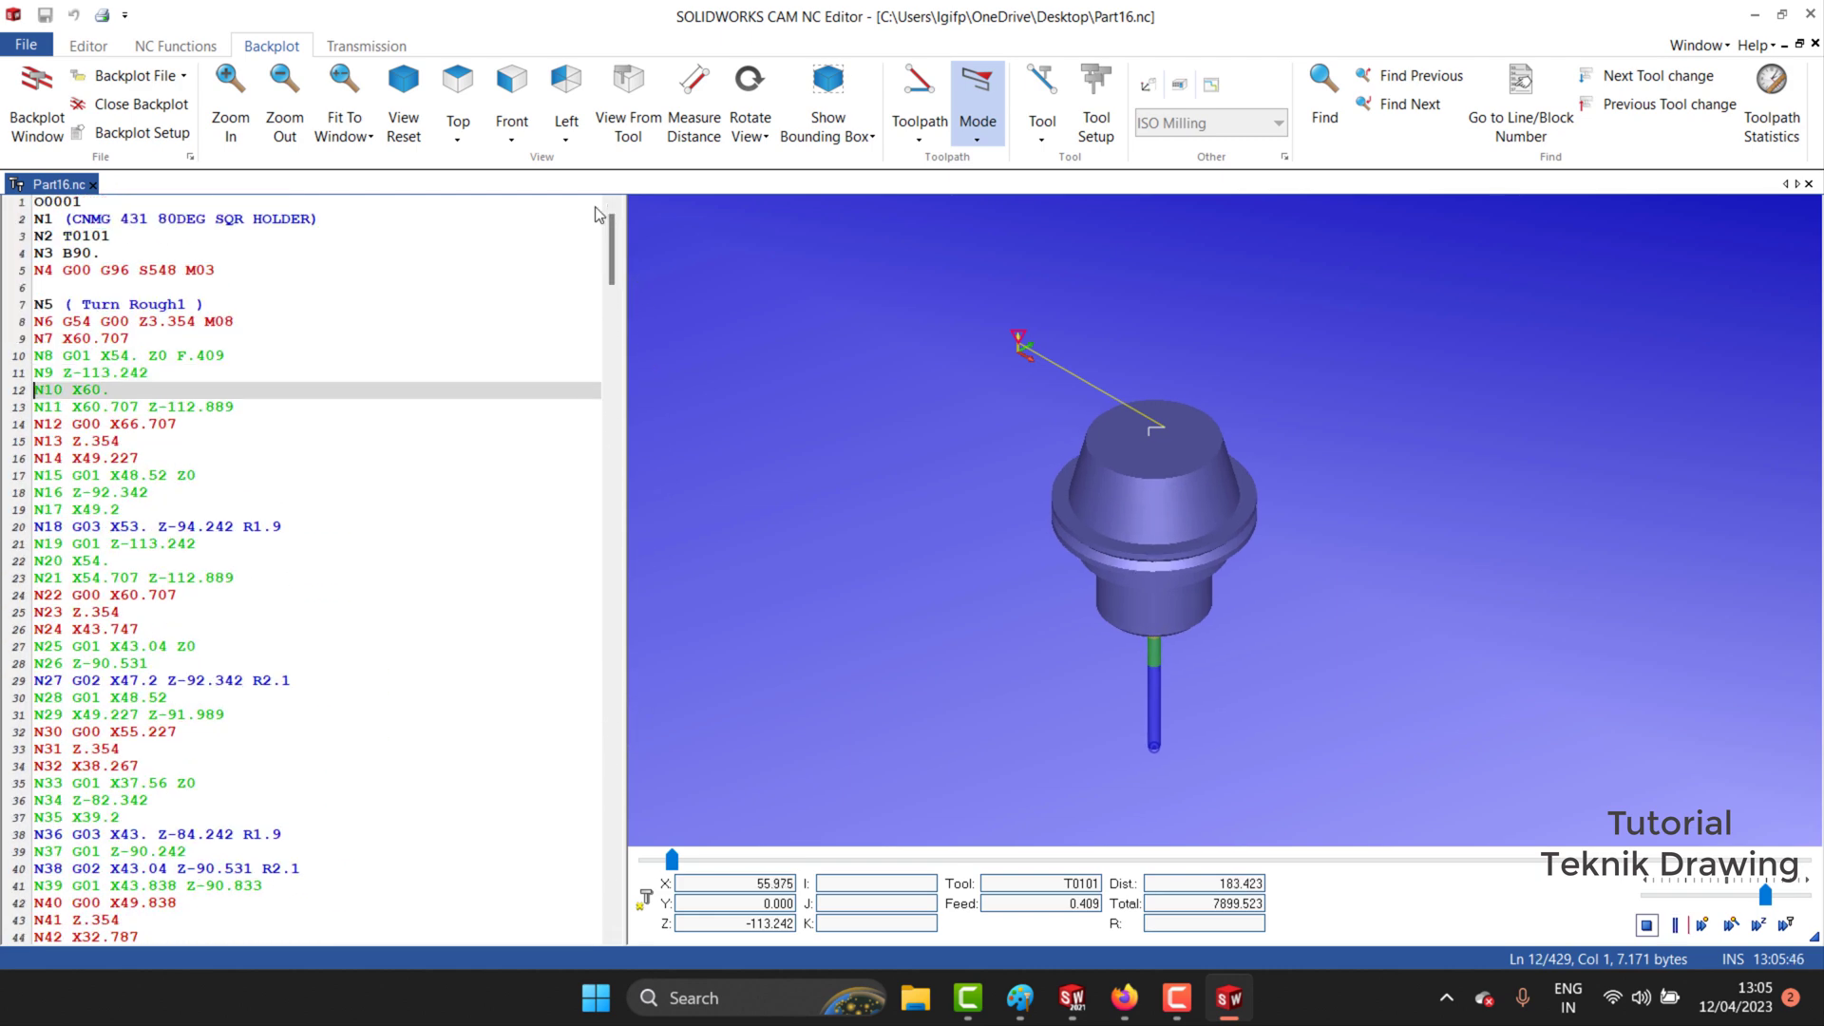